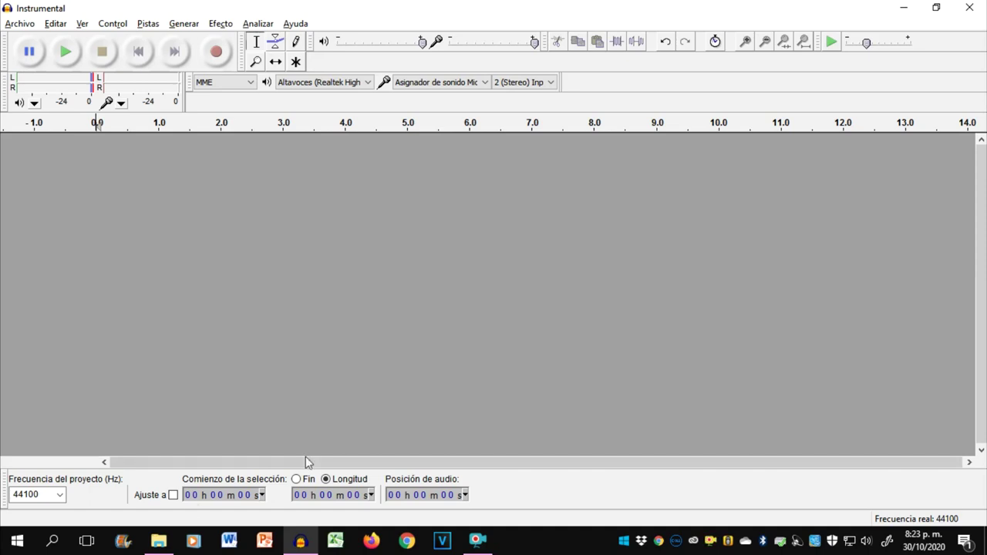
mouse_move(158, 545)
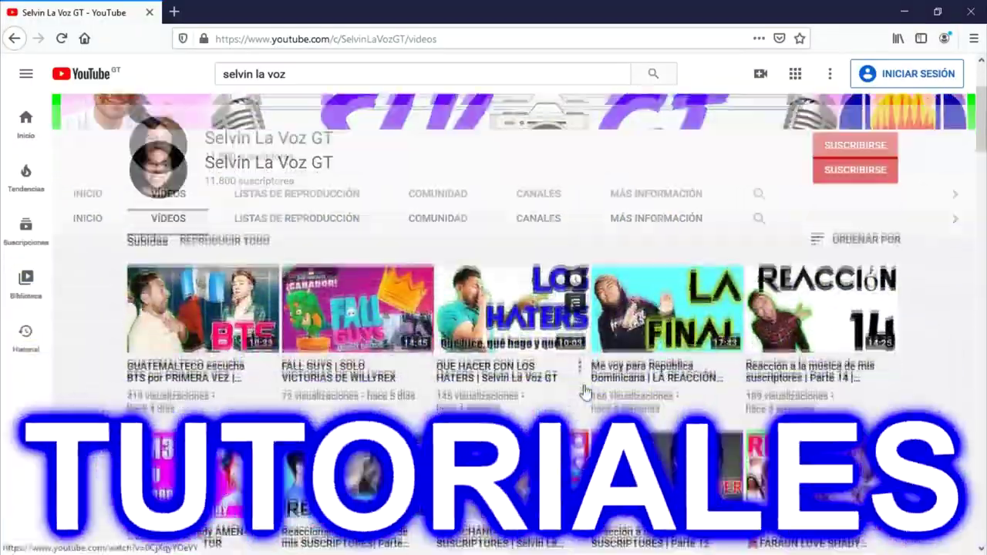
scroll(585, 391, "down", 4)
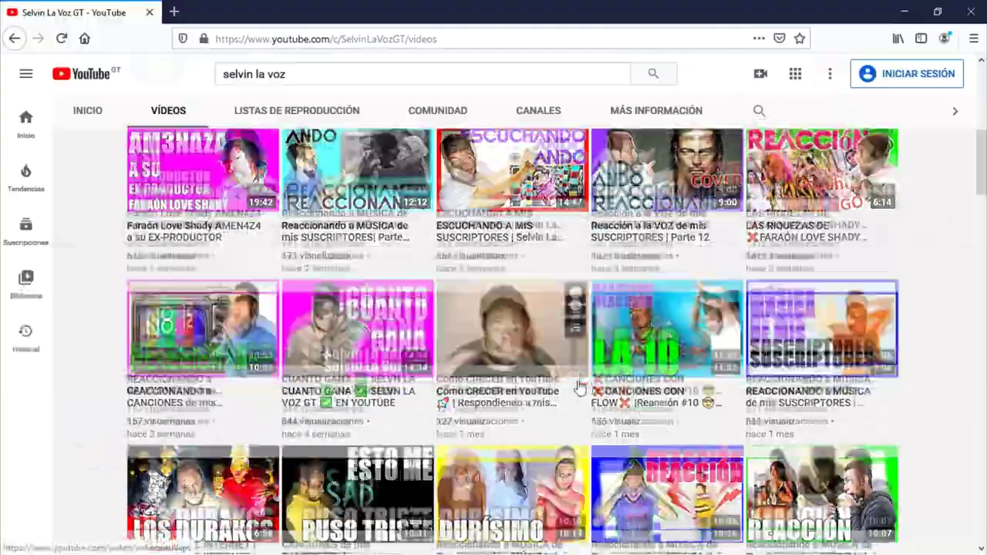
scroll(579, 386, "down", 6)
scroll(576, 380, "down", 6)
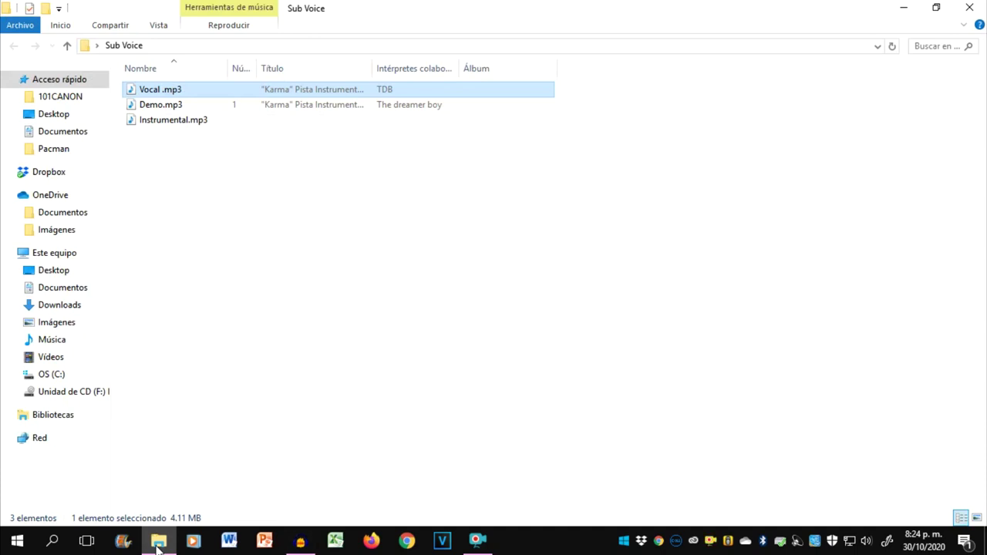
- Import Instrumental.mp3 from the Sub Voice folder into the empty audio project and play its opening seconds
left_click(310, 370)
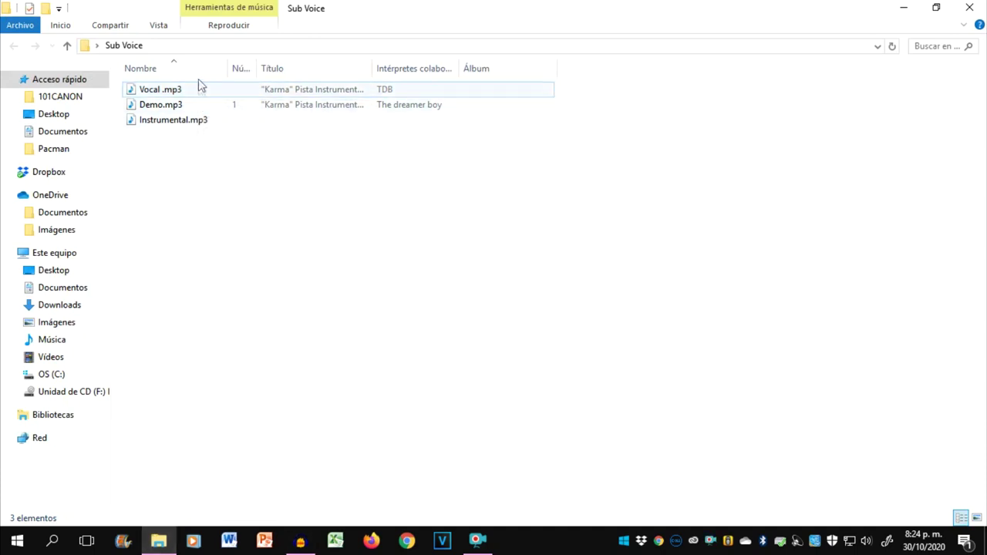
mouse_move(192, 130)
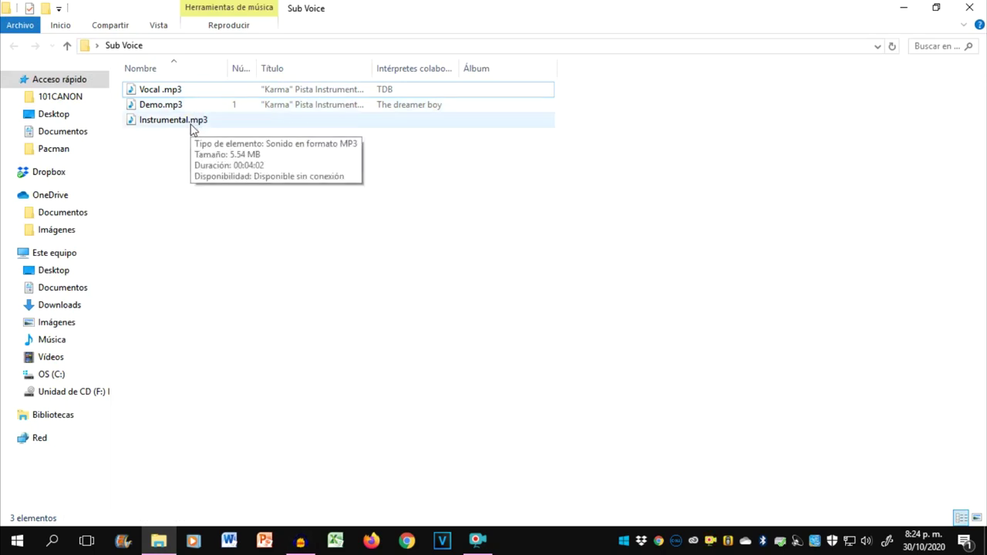
left_click(194, 93)
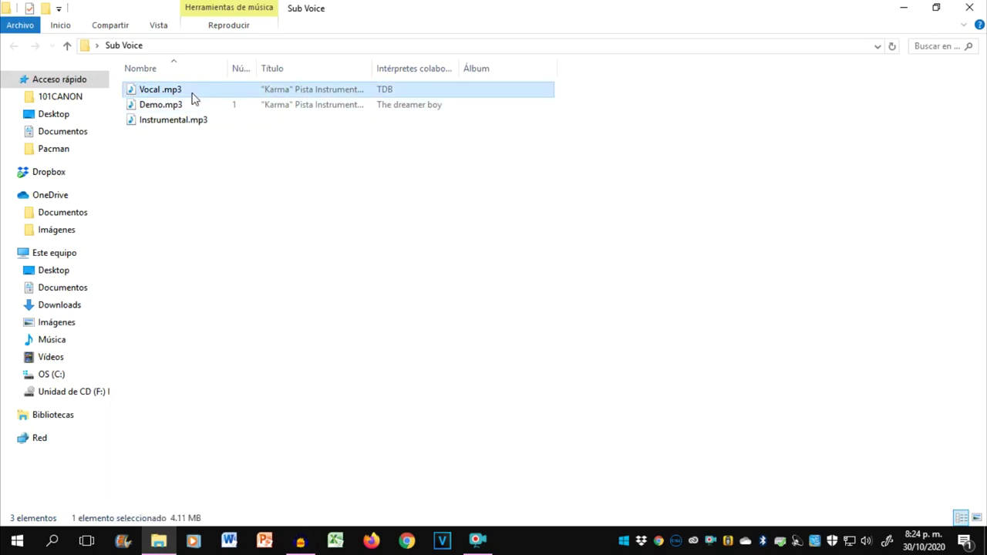
left_click(192, 123)
double_click(192, 123)
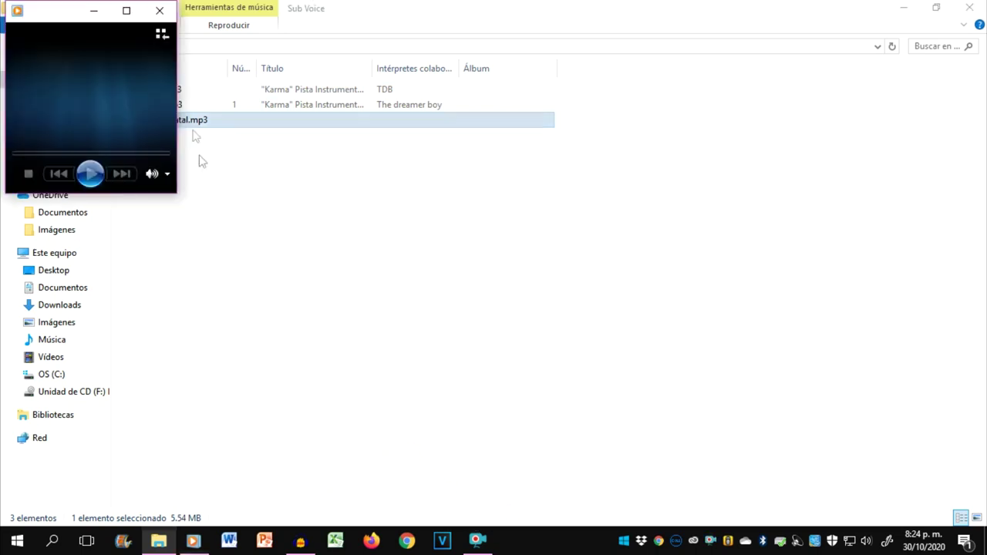
left_click(162, 13)
left_click_drag(185, 122, 216, 296)
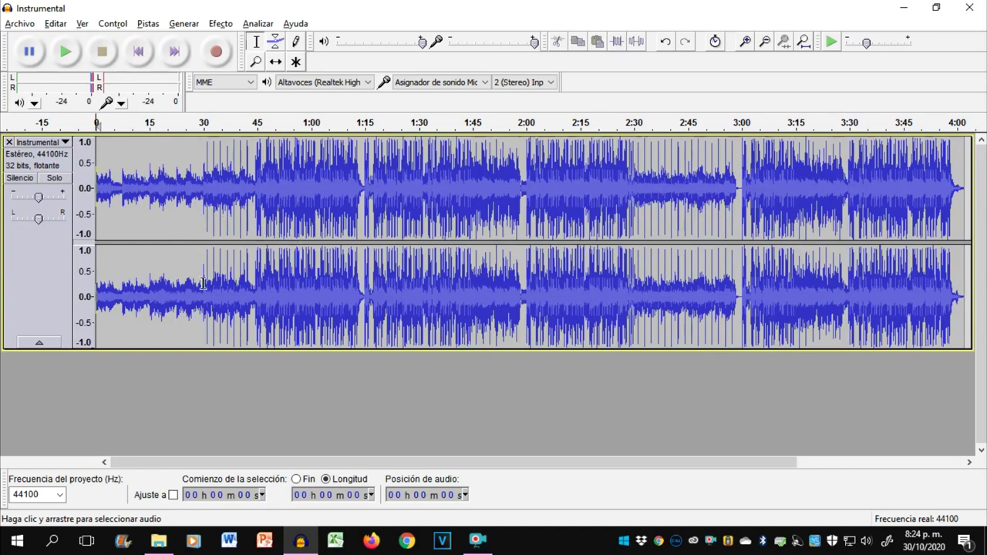
key("space")
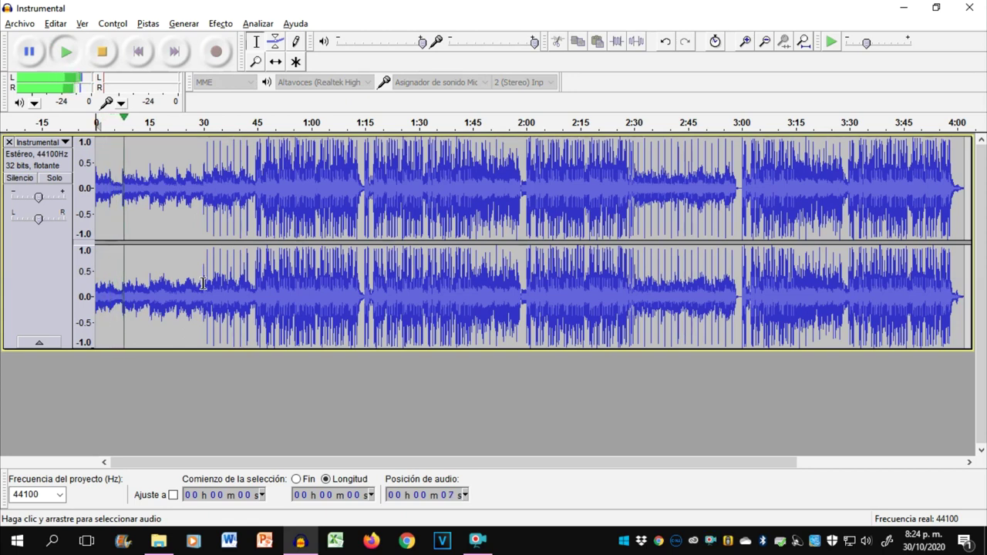
key("space")
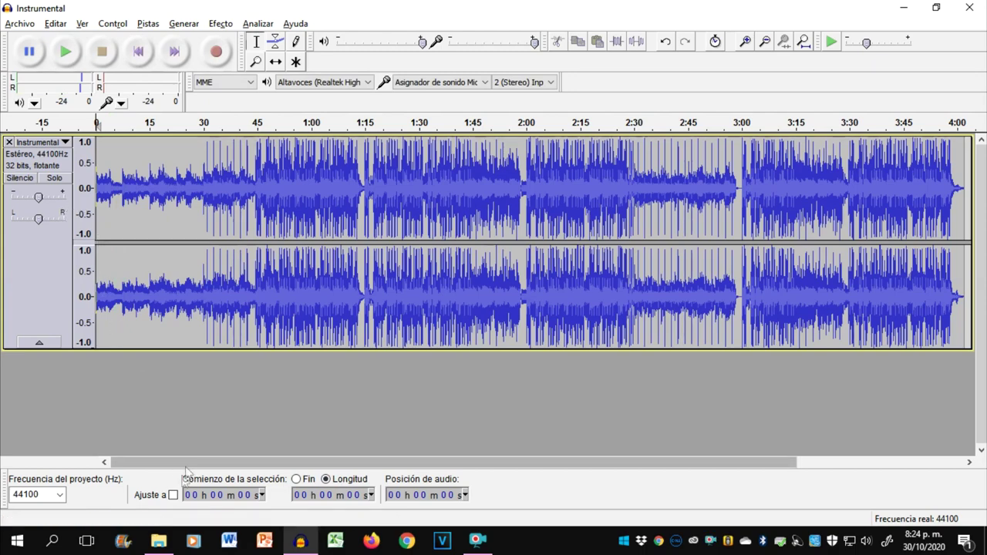
- Import the Vocal .mp3 file from the Sub Voice folder as a second track below the instrumental
left_click(158, 540)
left_click(164, 91)
left_click_drag(205, 93, 248, 400)
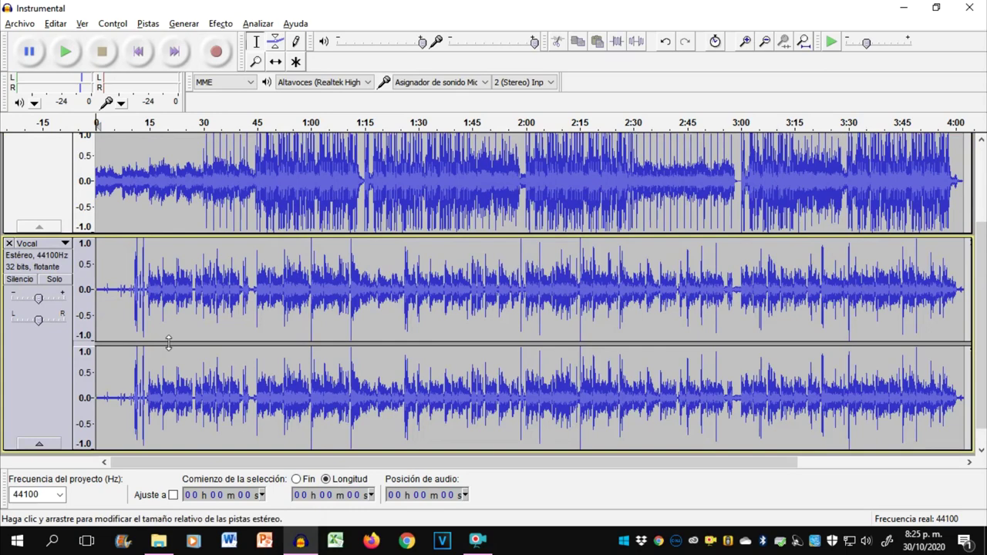
- Mute the Instrumental track and play the Vocal track alone from about 9 seconds
scroll(146, 308, "up", 3)
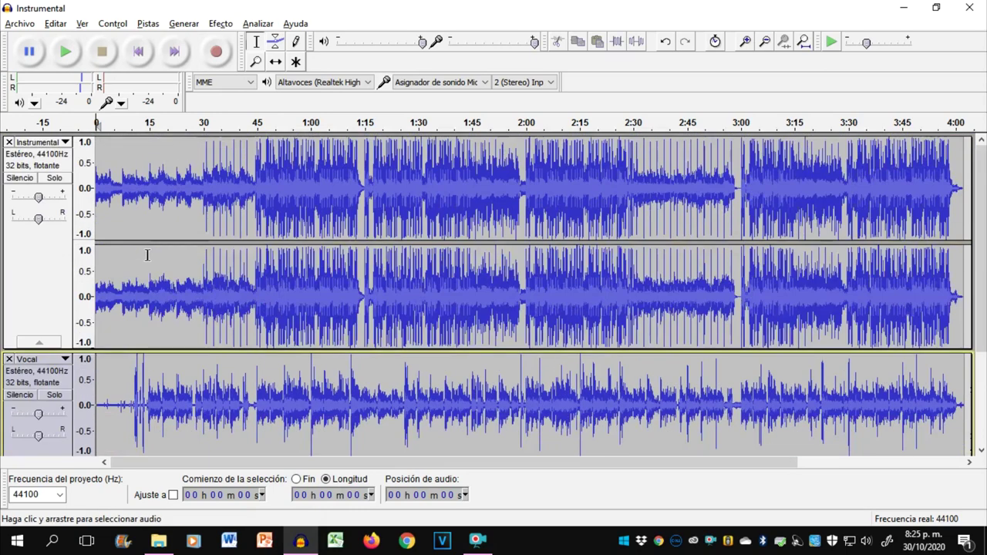
left_click(22, 179)
scroll(172, 287, "down", 2)
scroll(172, 287, "down", 1)
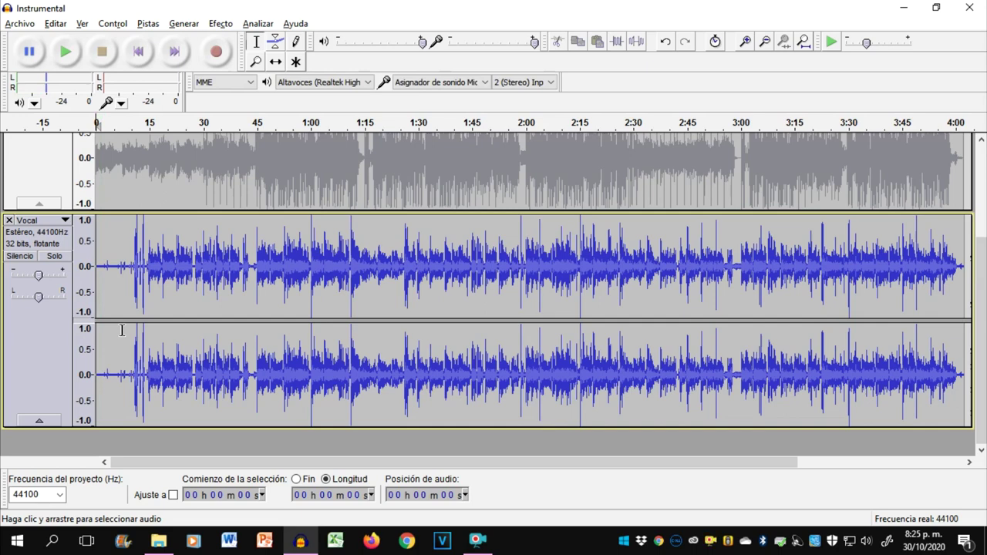
left_click(129, 279)
key("space")
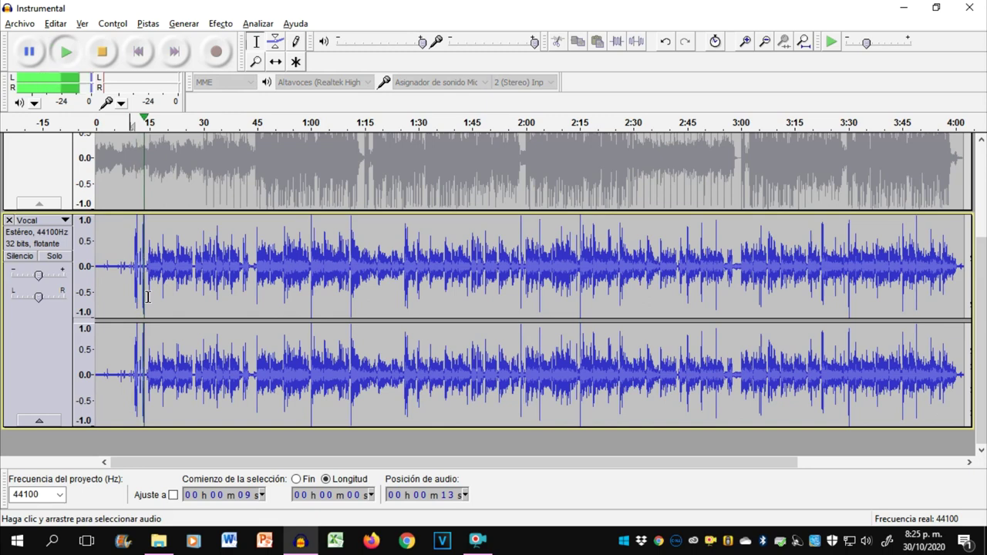
key("space")
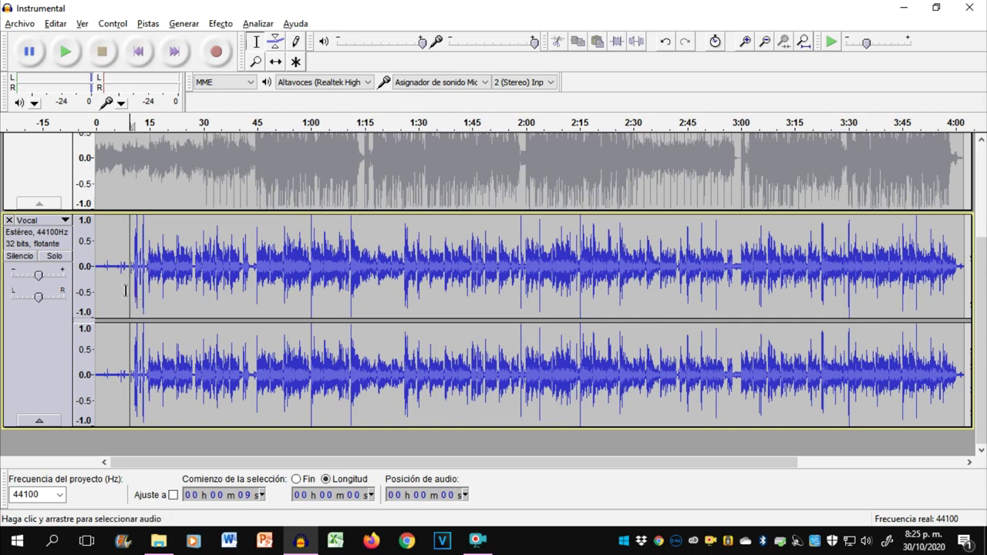
- Capture a noise profile from about the first 5 seconds of the Vocal track
left_click_drag(114, 284, 93, 283)
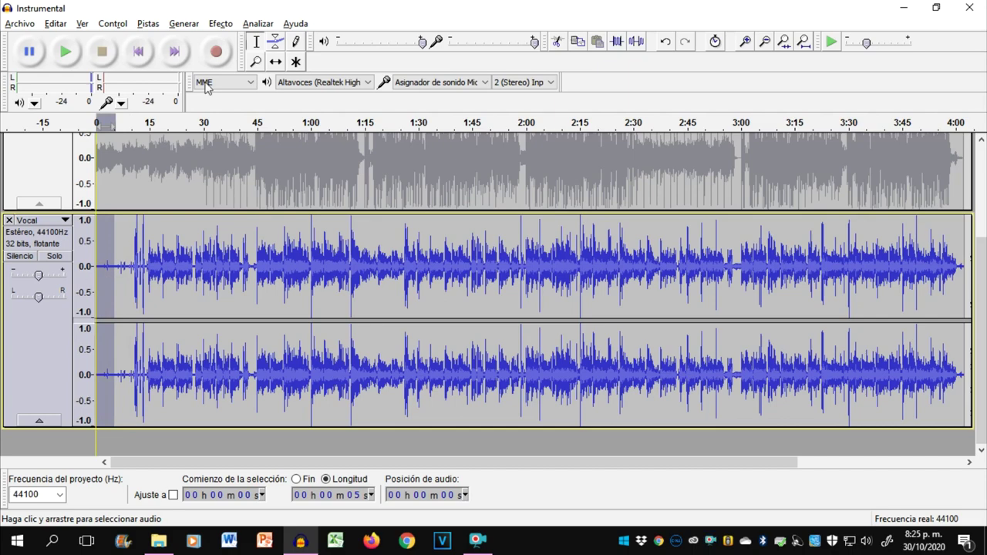
left_click(230, 25)
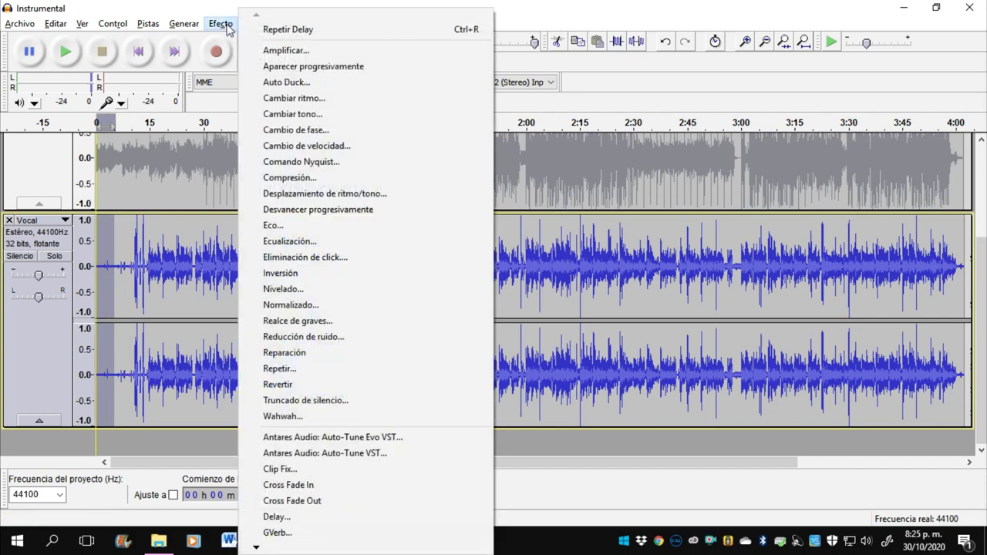
left_click(371, 337)
left_click(509, 197)
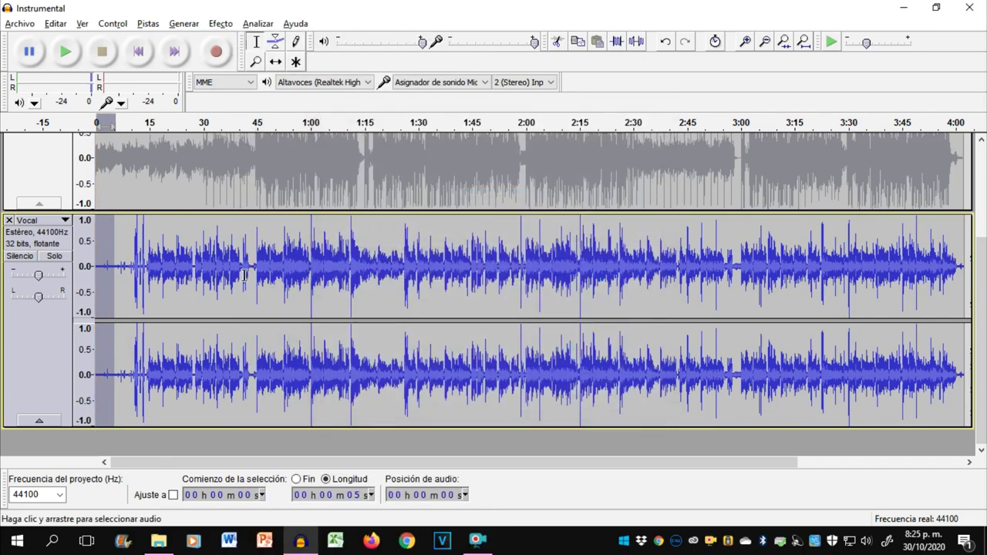
double_click(244, 275)
left_click(221, 23)
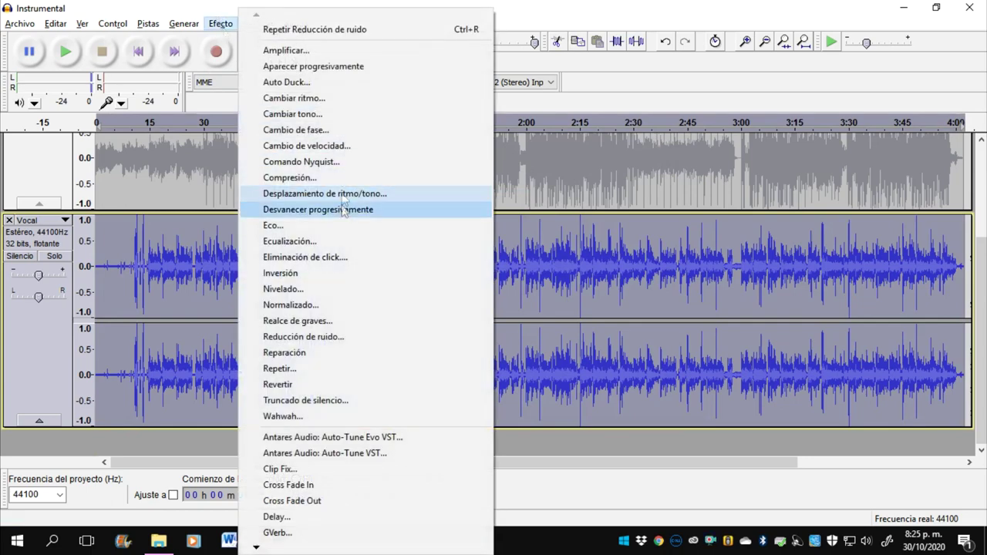
left_click(117, 267)
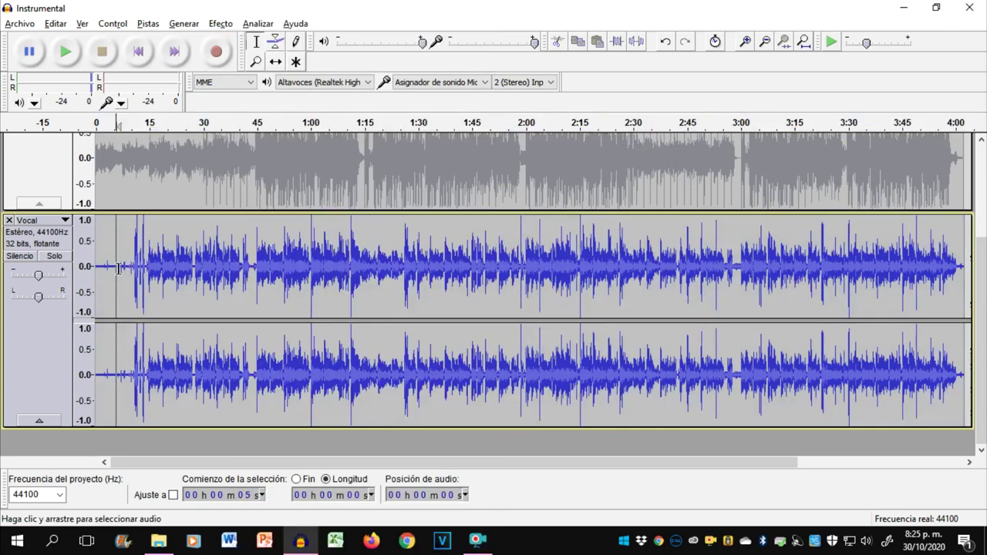
- Duplicate the entire Vocal track and mute the original
double_click(162, 275)
key("ctrl+d")
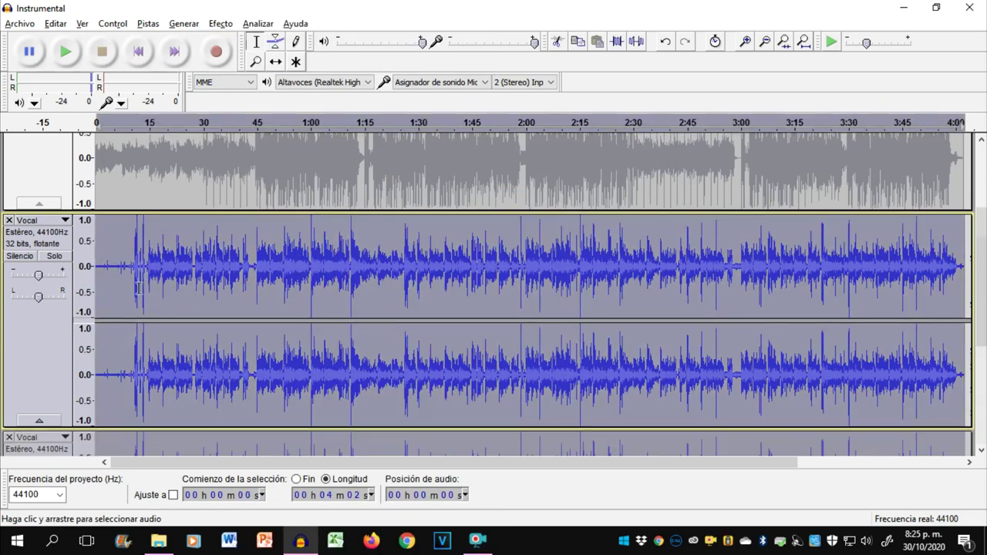
left_click(31, 258)
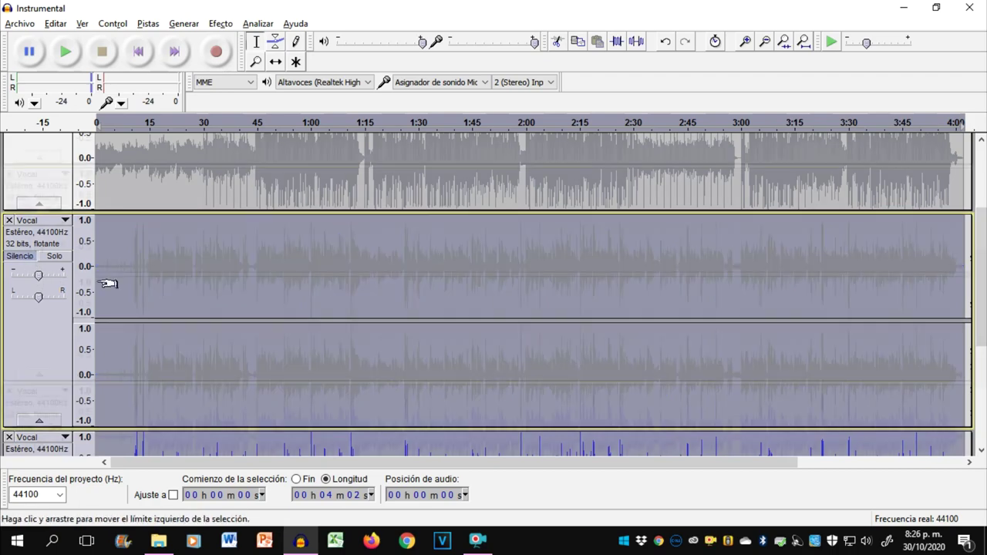
- Capture a noise profile from about the first 7 seconds of the duplicated Vocal track
scroll(106, 280, "down", 5)
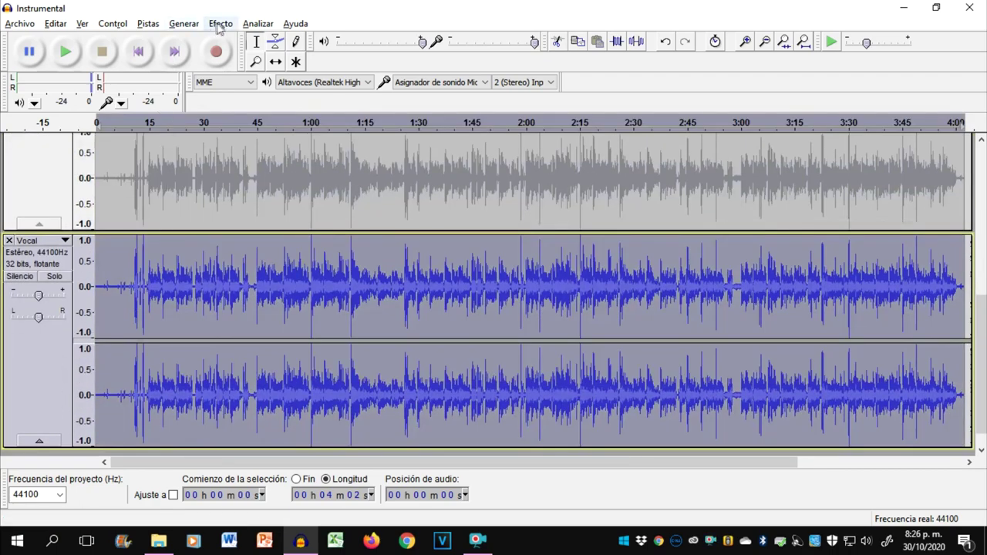
left_click(121, 324)
left_click_drag(121, 324, 95, 324)
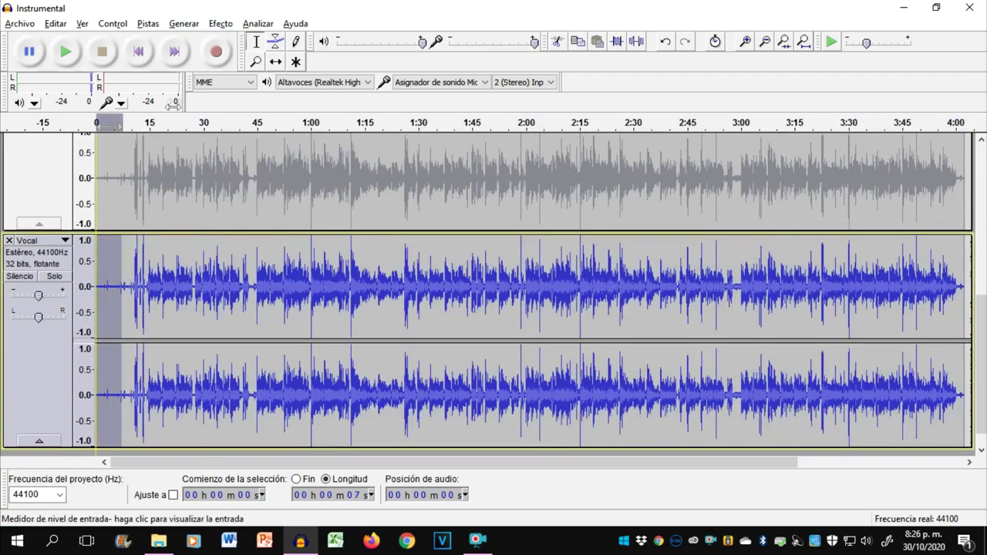
left_click(220, 23)
left_click(357, 336)
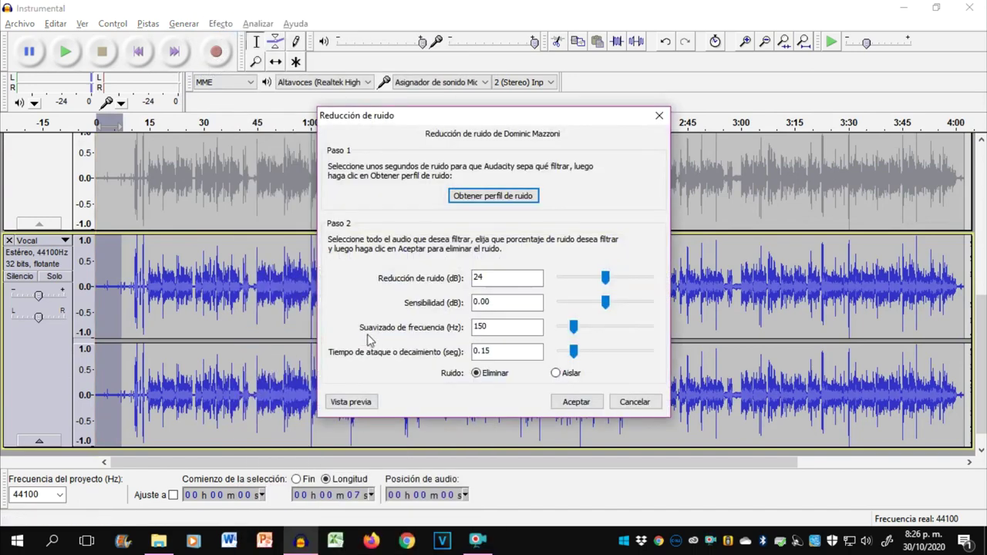
key("Return")
- Apply Noise Reduction at 24 dB to the entire duplicated Vocal track
double_click(293, 318)
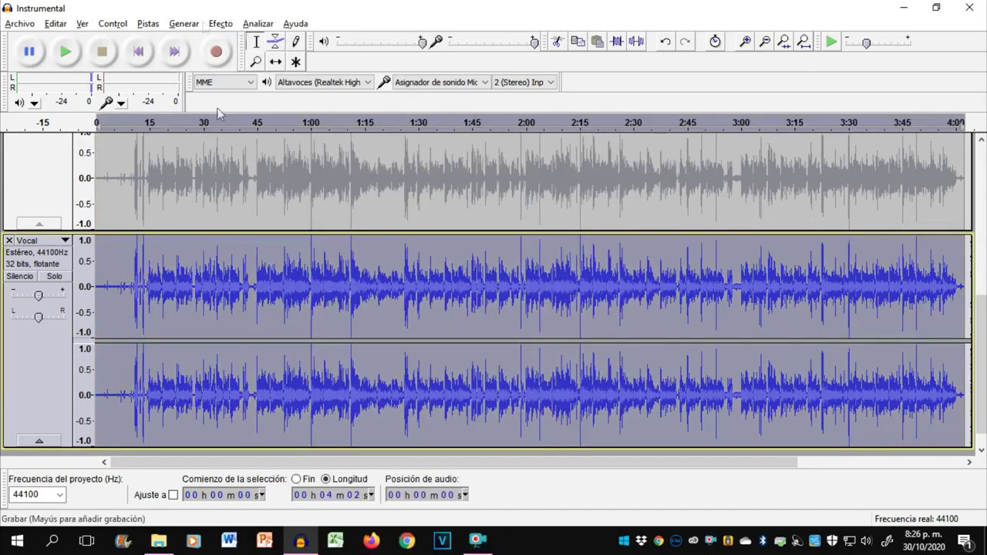
left_click(221, 23)
left_click(367, 339)
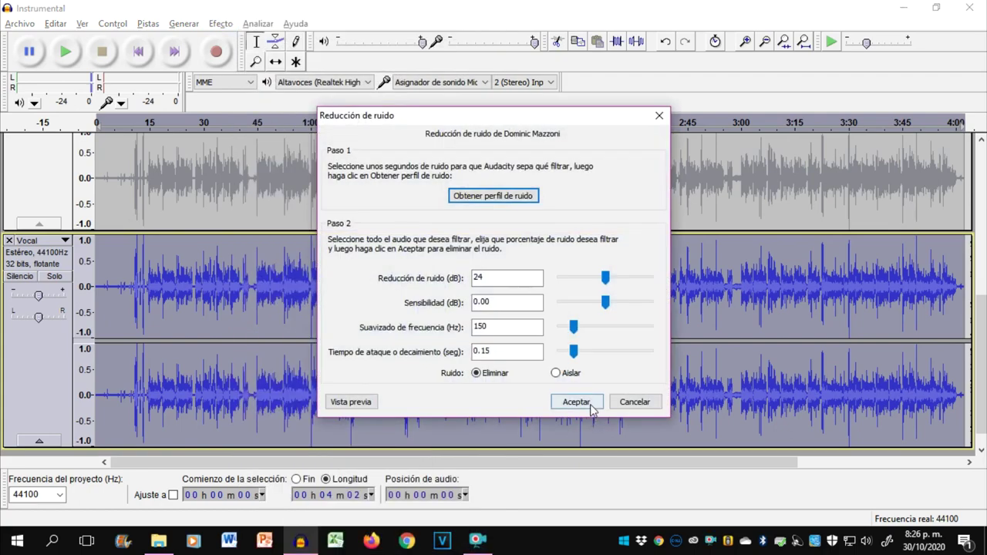
left_click(591, 406)
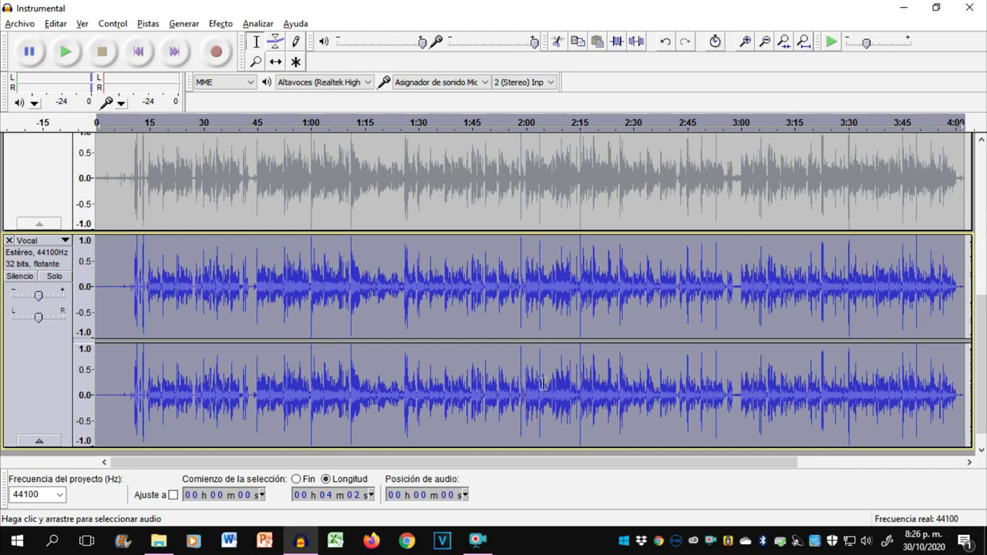
- Play the duplicated Vocal track from the very start to check for remaining noise
left_click(106, 310)
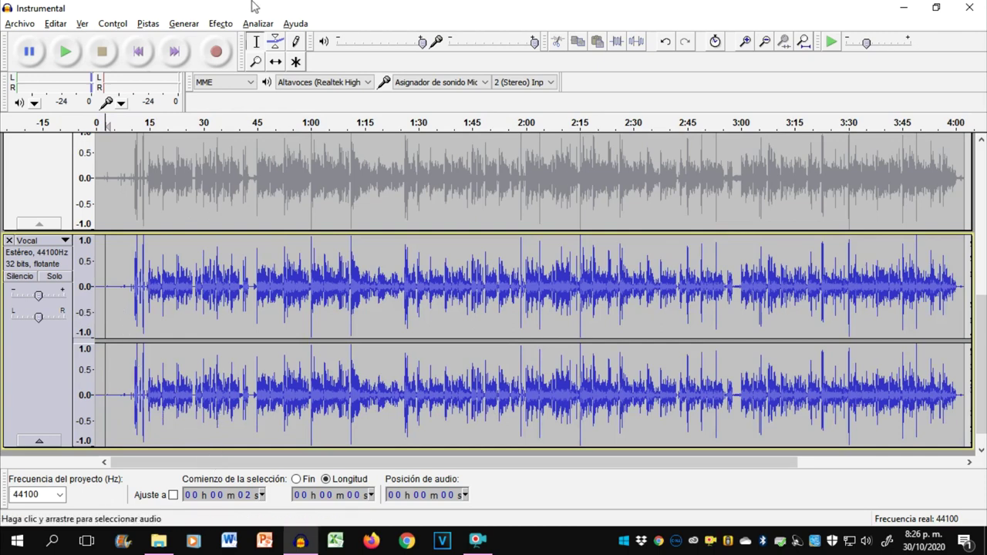
left_click(136, 66)
key("space")
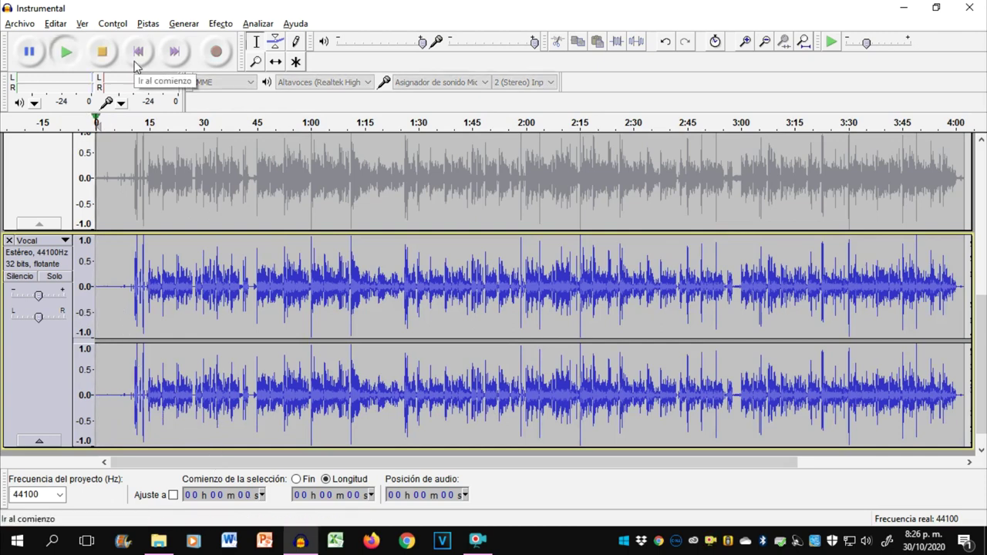
key("space")
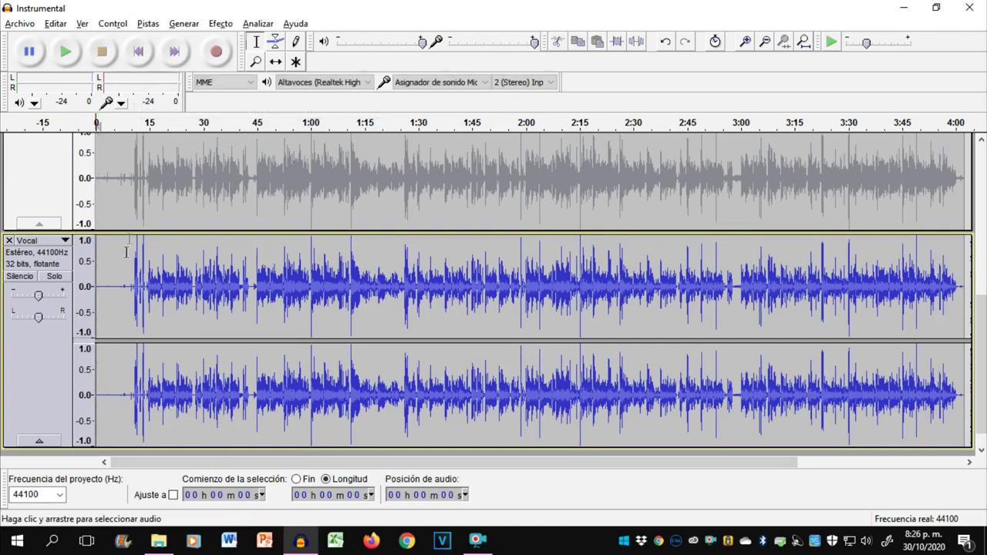
- Capture a fresh noise profile from about the first 7 seconds of the already noise-reduced Vocal duplicate
left_click_drag(122, 297, 96, 297)
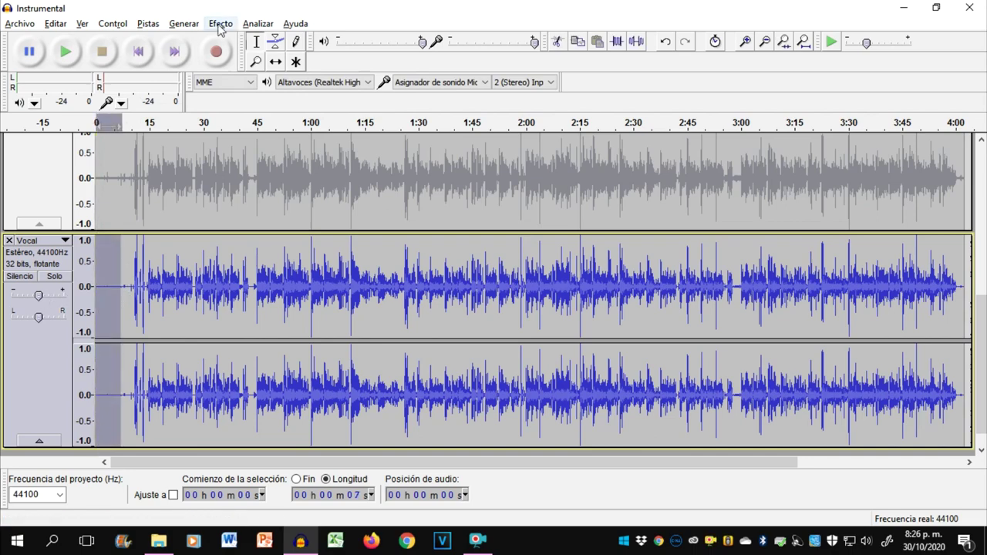
left_click(221, 23)
left_click(342, 337)
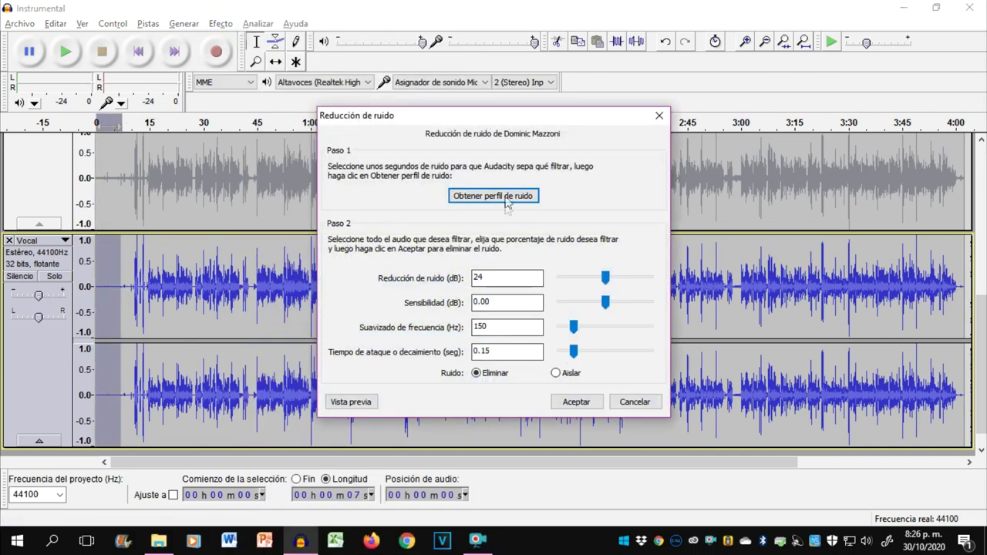
left_click(463, 195)
- Apply Noise Reduction at 24 dB a second time to the entire duplicated Vocal track, using the fresh noise profile
double_click(415, 296)
left_click(220, 23)
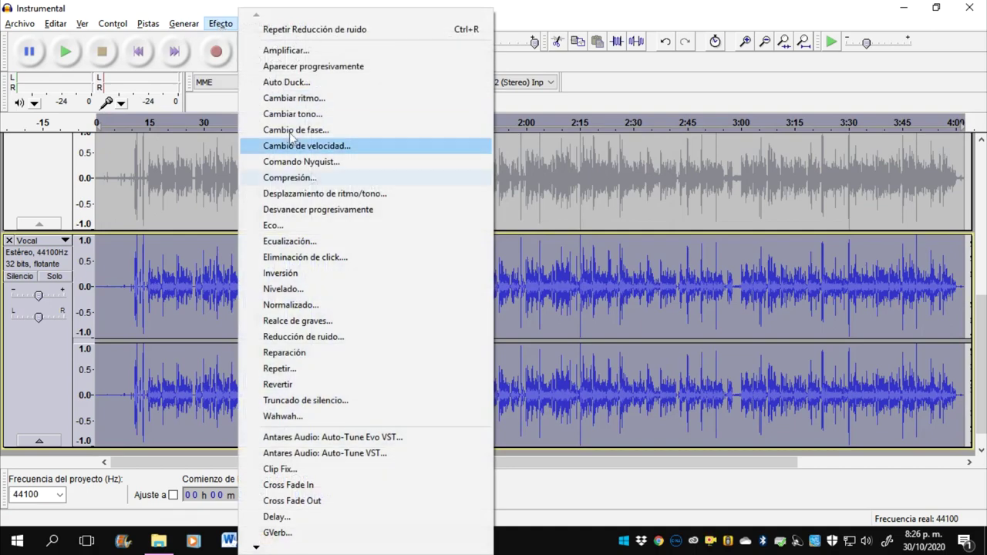
left_click(342, 337)
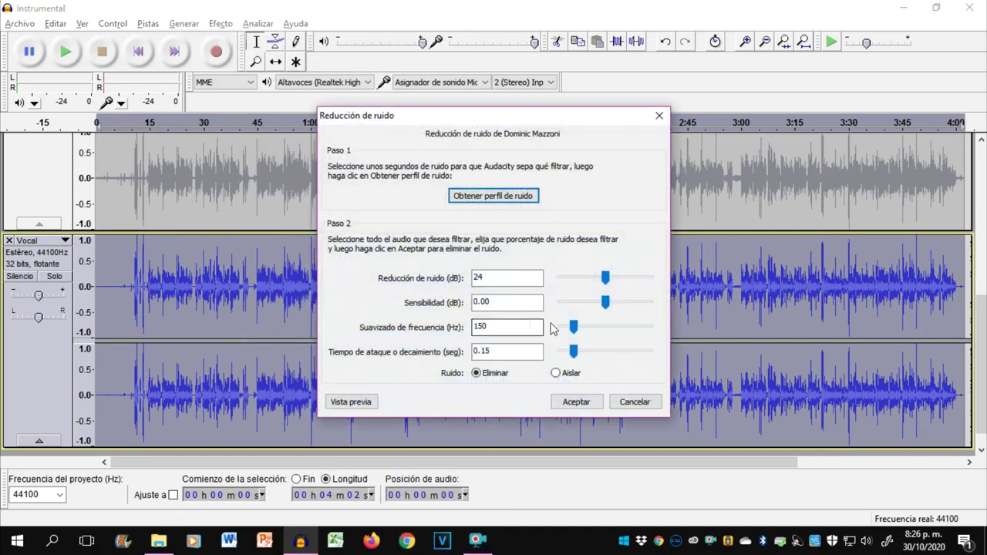
left_click(580, 402)
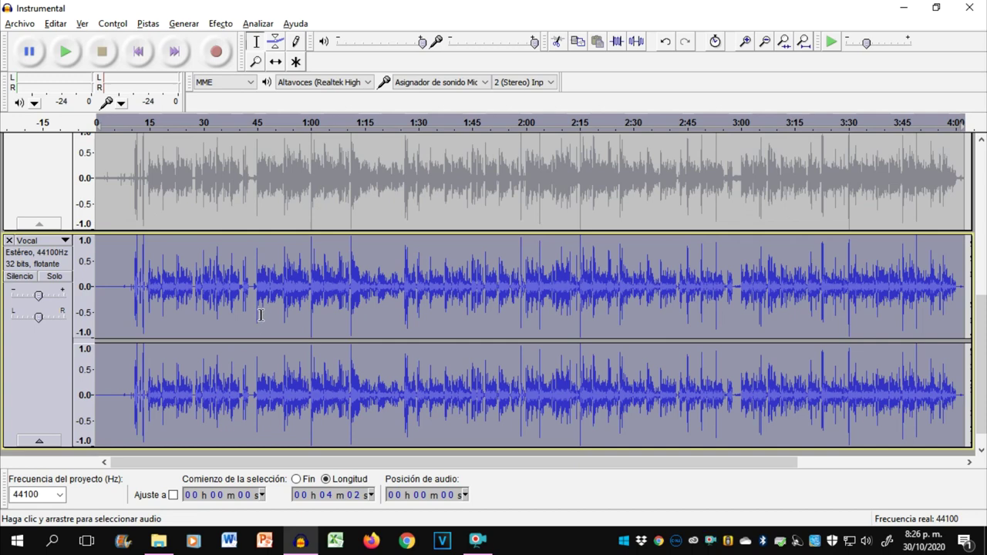
- Apply Equalization with the Bass Boost curve to the entire duplicated Vocal track
left_click(222, 24)
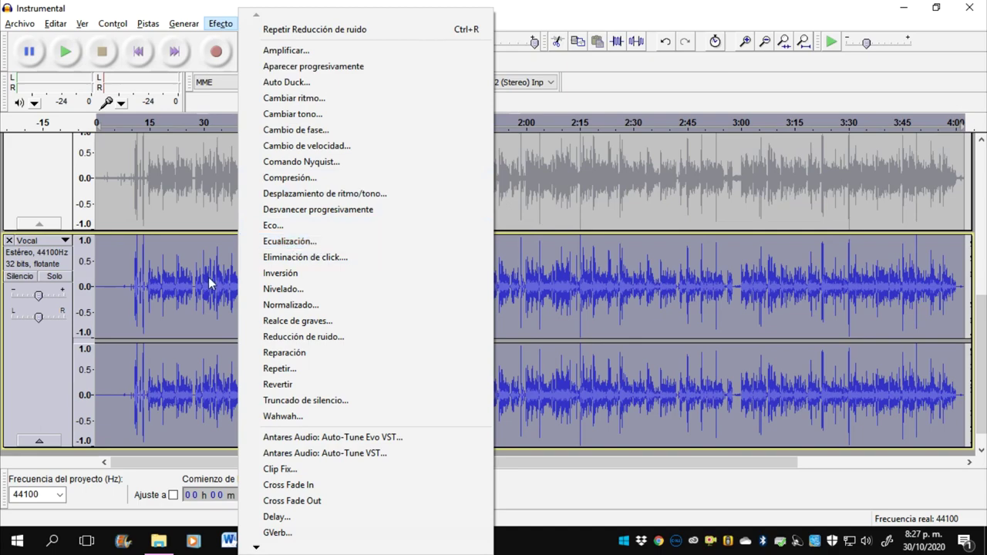
left_click(308, 245)
left_click(403, 414)
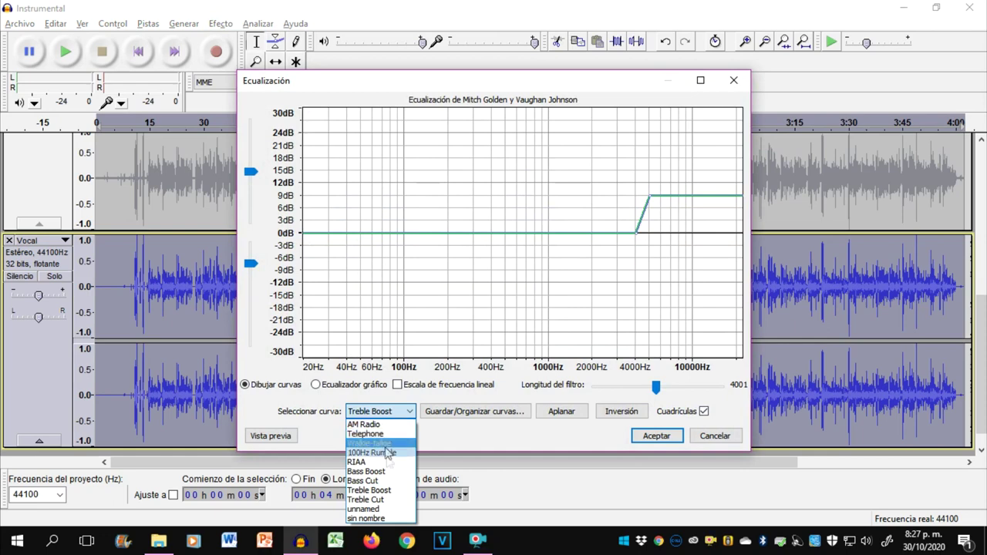
left_click(366, 471)
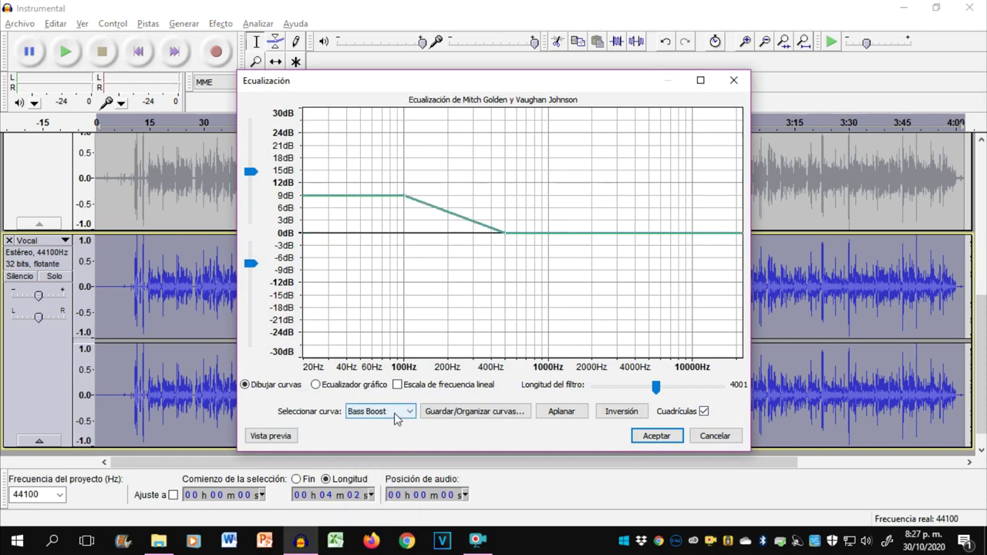
left_click(650, 437)
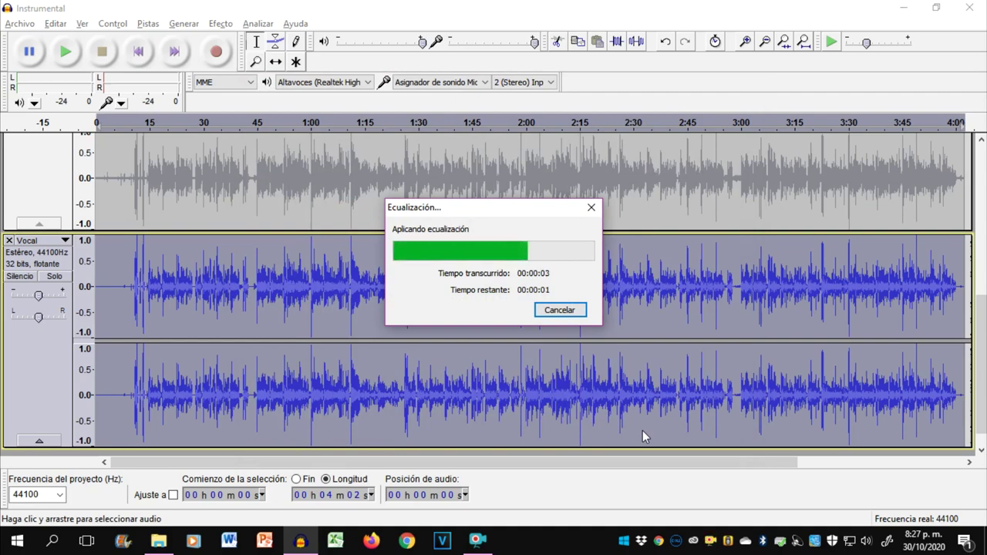
- Apply Equalization with the Treble Boost curve to the entire duplicated Vocal track
left_click(220, 24)
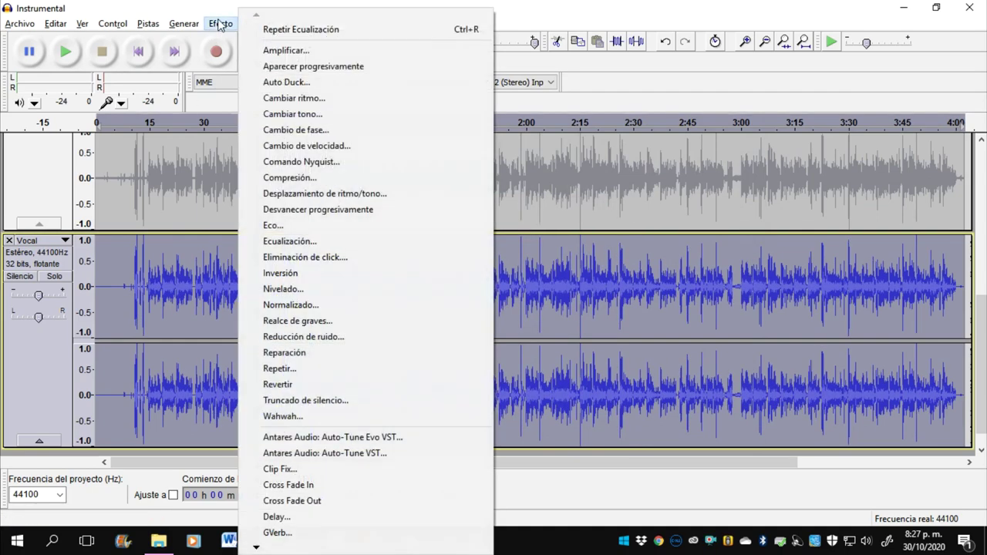
left_click(345, 243)
left_click(393, 411)
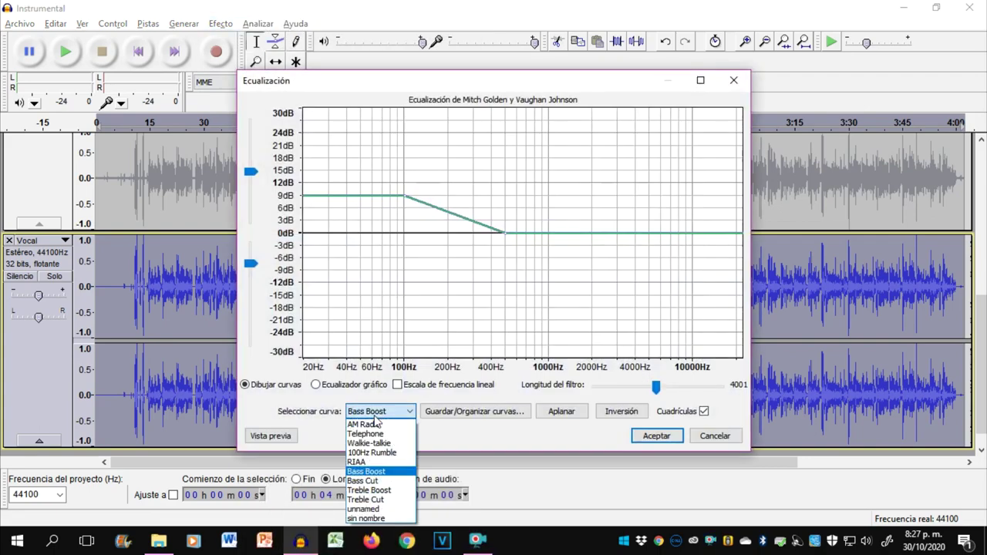
left_click(382, 492)
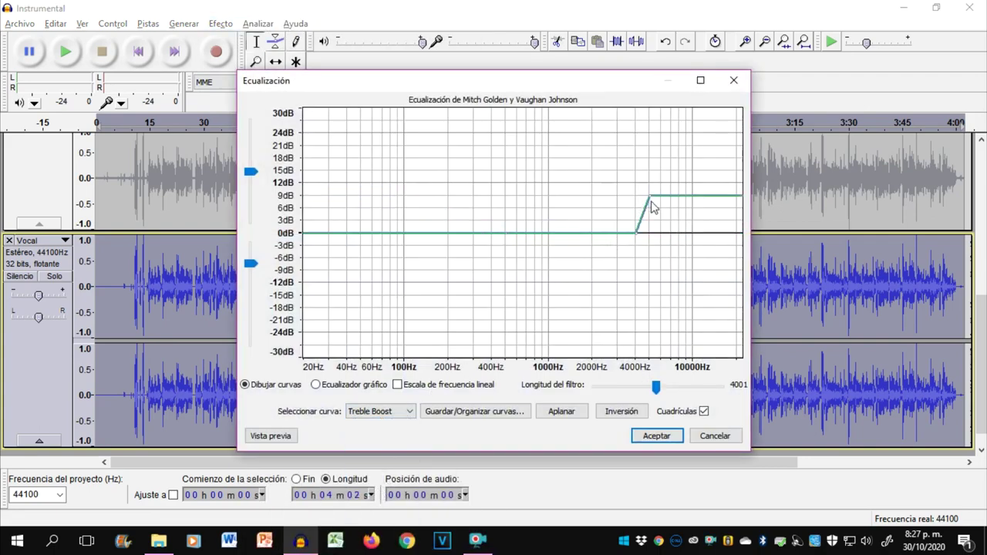
left_click_drag(649, 197, 649, 202)
left_click(656, 435)
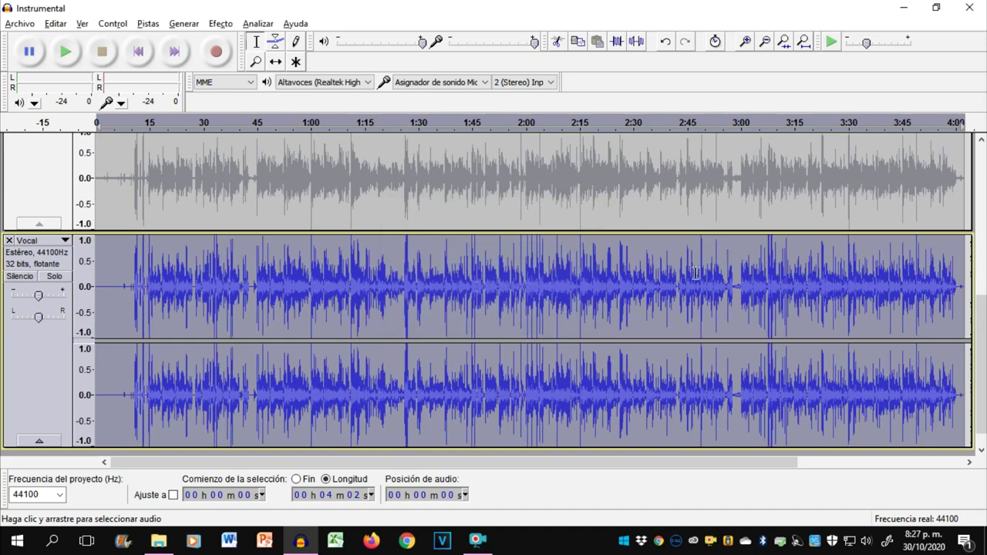
- Level the duplicated Vocal track with the Moderado degree and a noise threshold of -65 dB
left_click(221, 23)
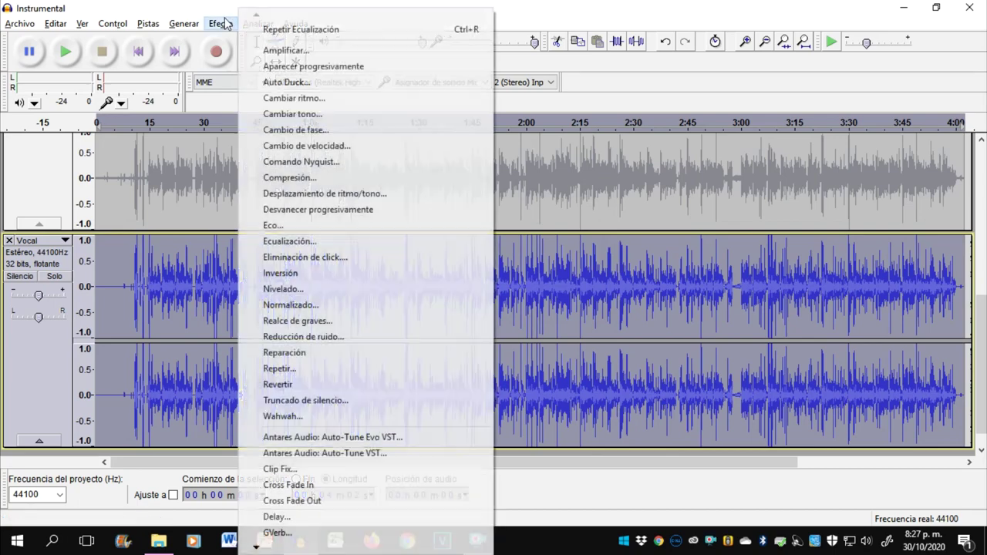
left_click(358, 289)
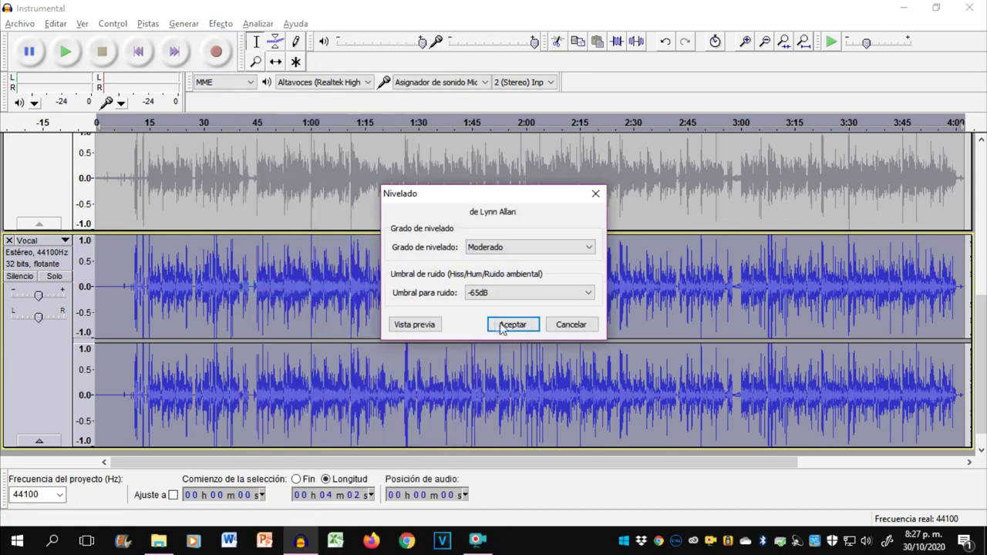
left_click(511, 324)
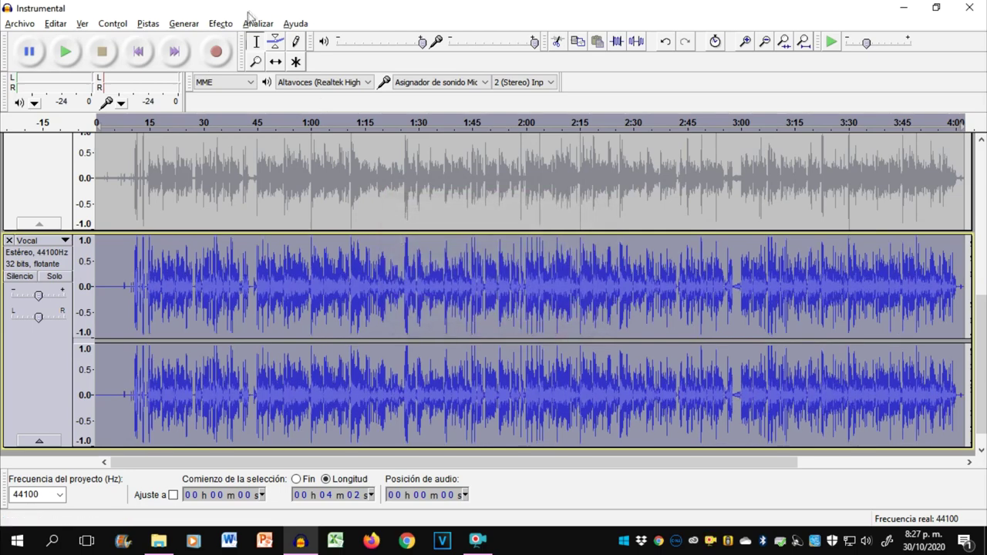
- Normalize the duplicated Vocal track to a maximum amplitude of -3.0 dB, with DC offset removal enabled
left_click(221, 23)
left_click(354, 307)
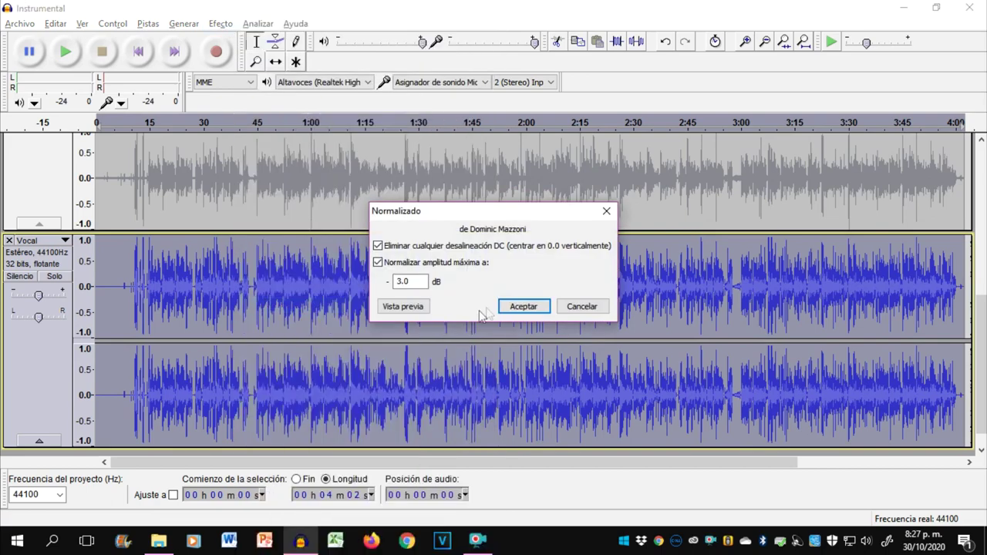
left_click(523, 308)
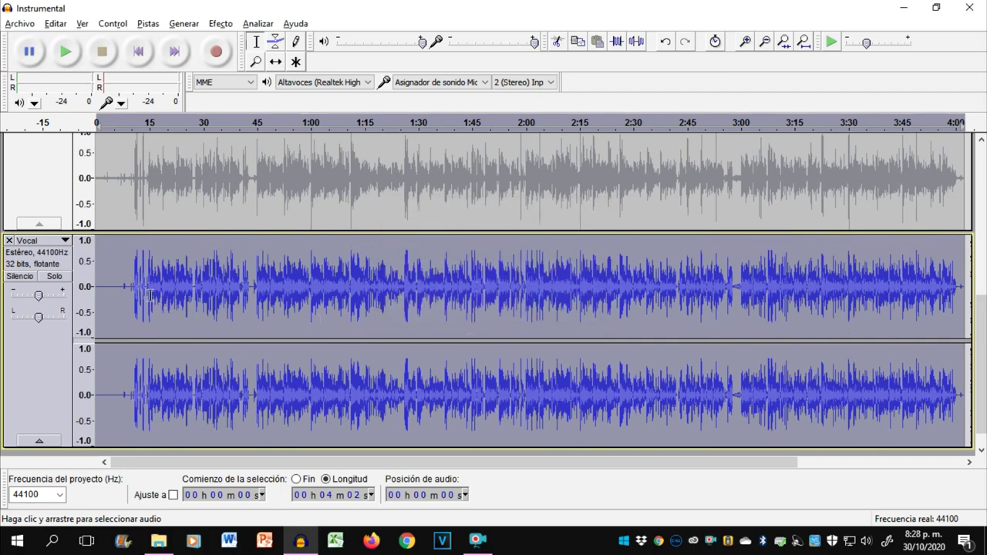
- Set the gain of the duplicated Vocal track to -5 dB
double_click(39, 295)
type("-5")
key("Return")
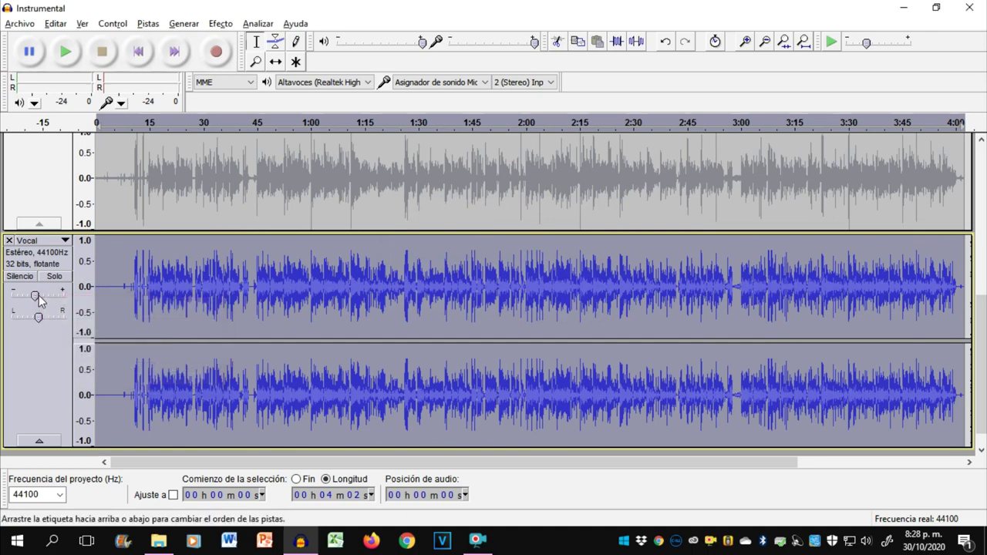
- Unmute the original Vocal track, solo it alone, and play a few seconds of it from about 8 seconds
left_click(144, 52)
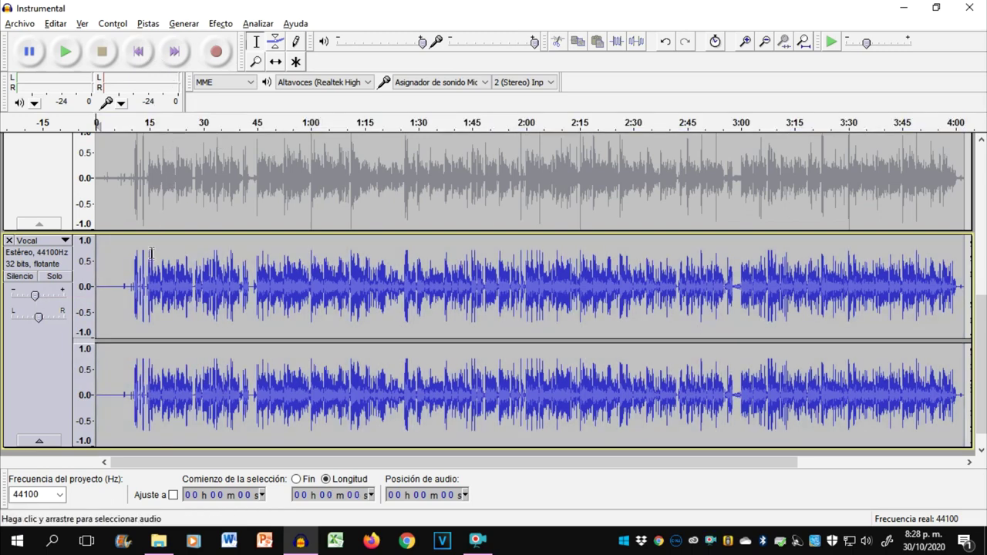
left_click(128, 293)
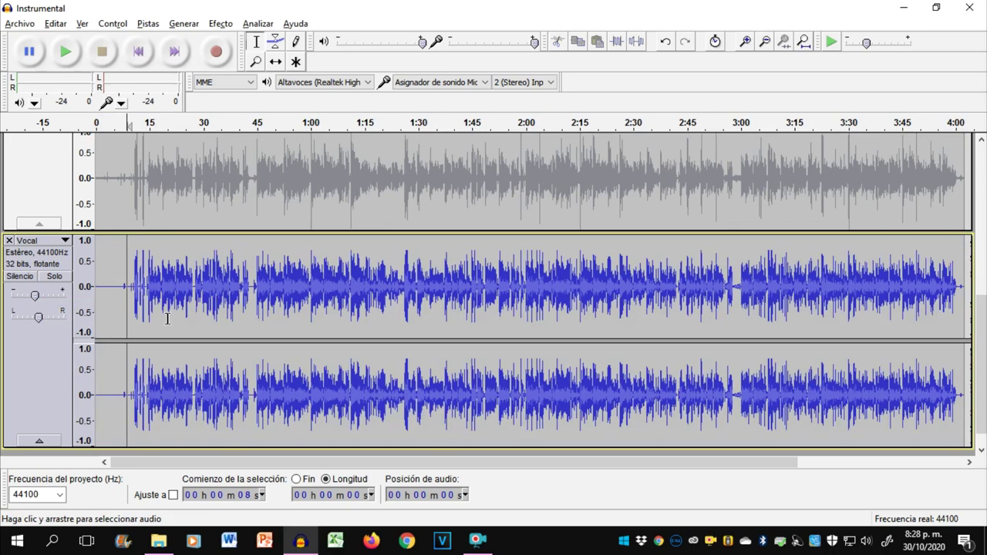
scroll(168, 319, "up", 3)
left_click(27, 198)
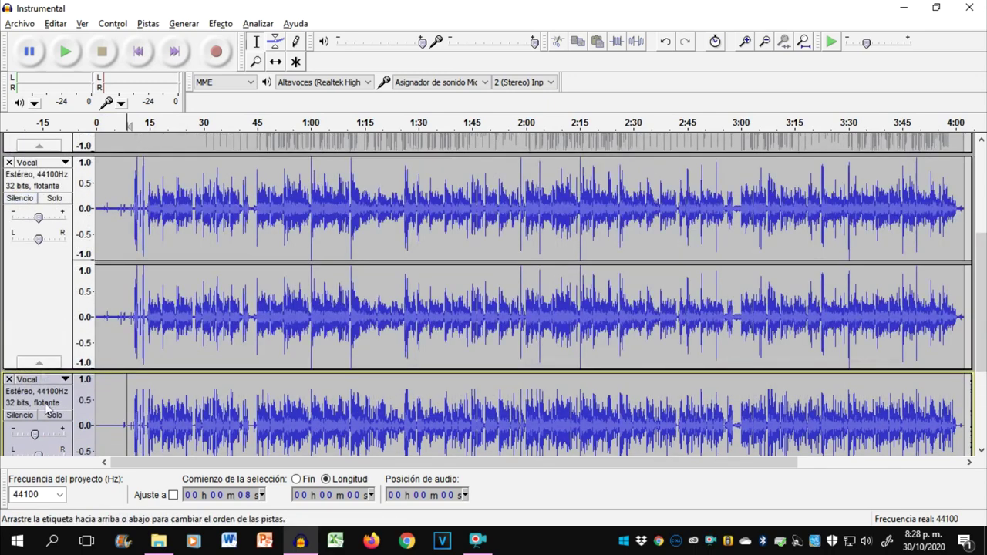
left_click(52, 416)
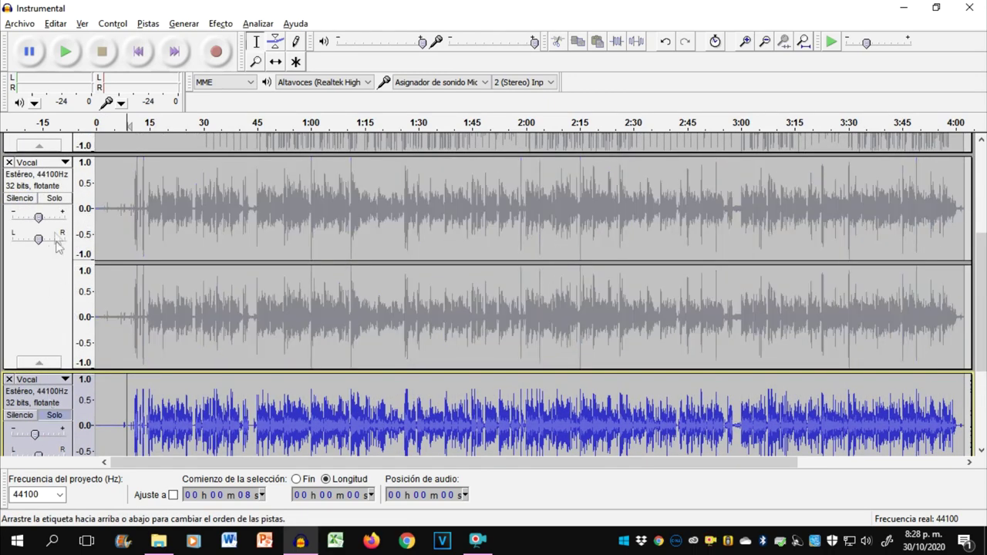
left_click(54, 198)
left_click(54, 416)
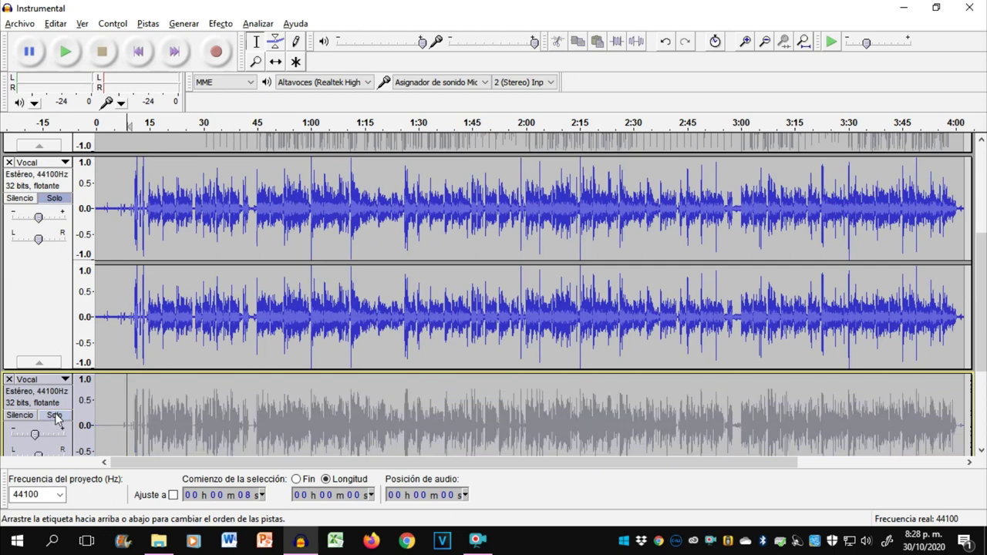
key("space")
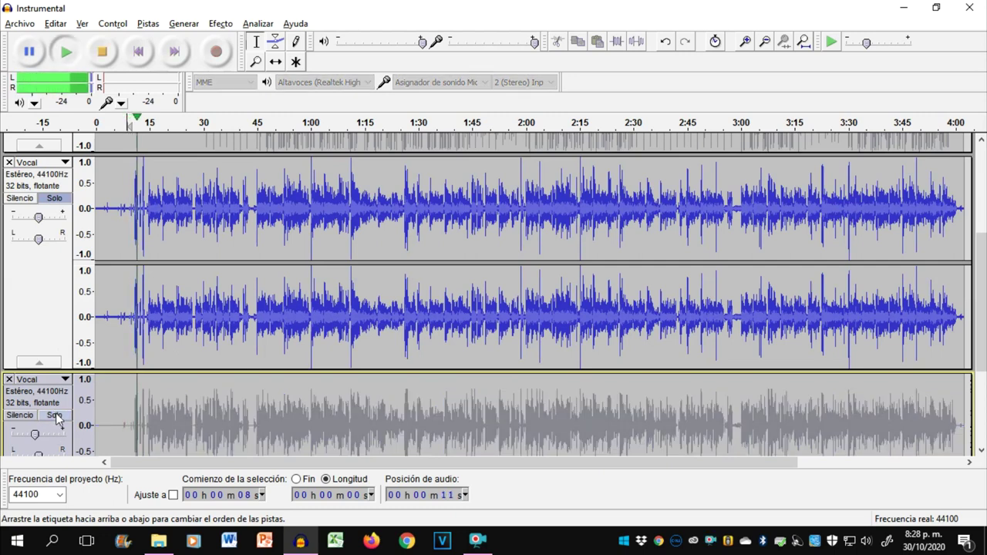
key("space")
- Switch solo from the original to the duplicated Vocal track and play it from about 8 seconds for comparison
left_click(56, 418)
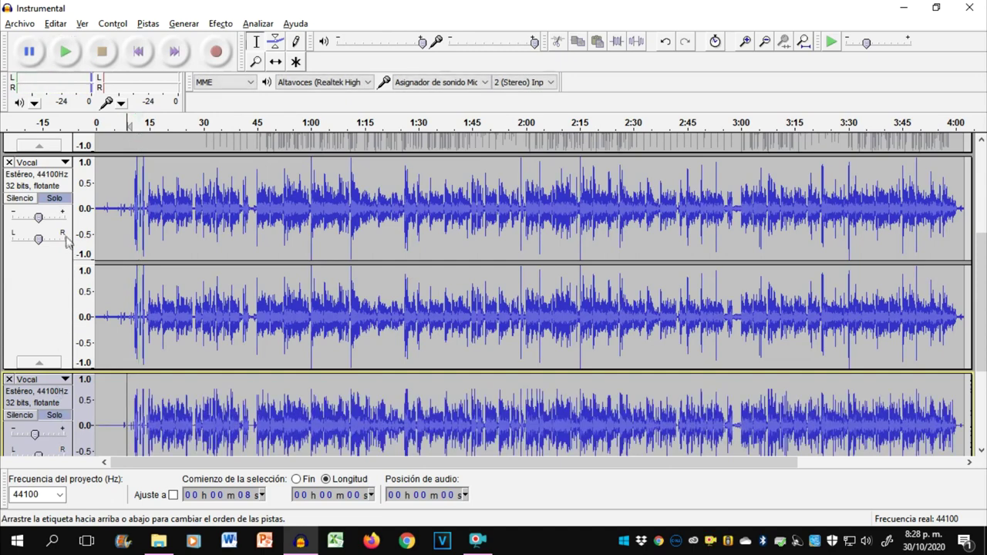
left_click(55, 200)
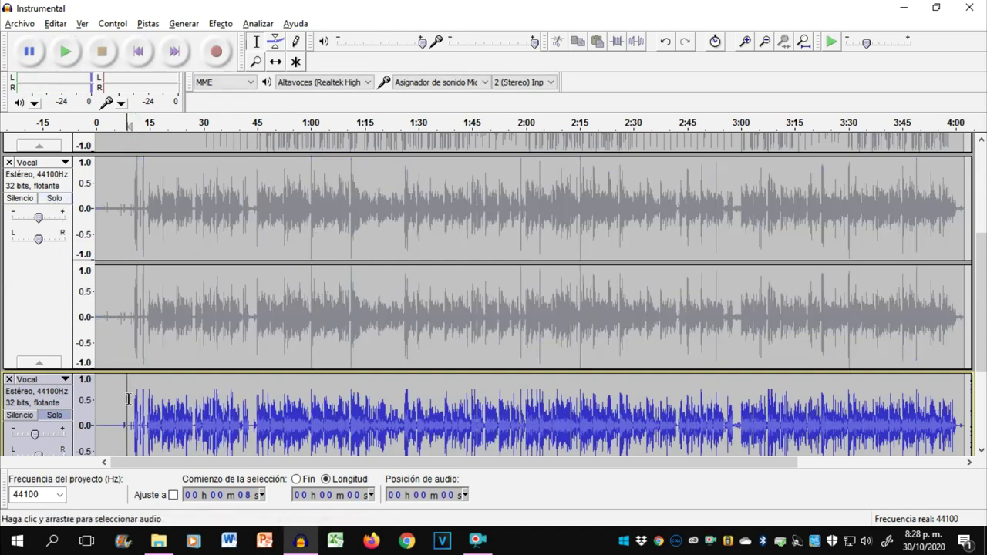
key("space")
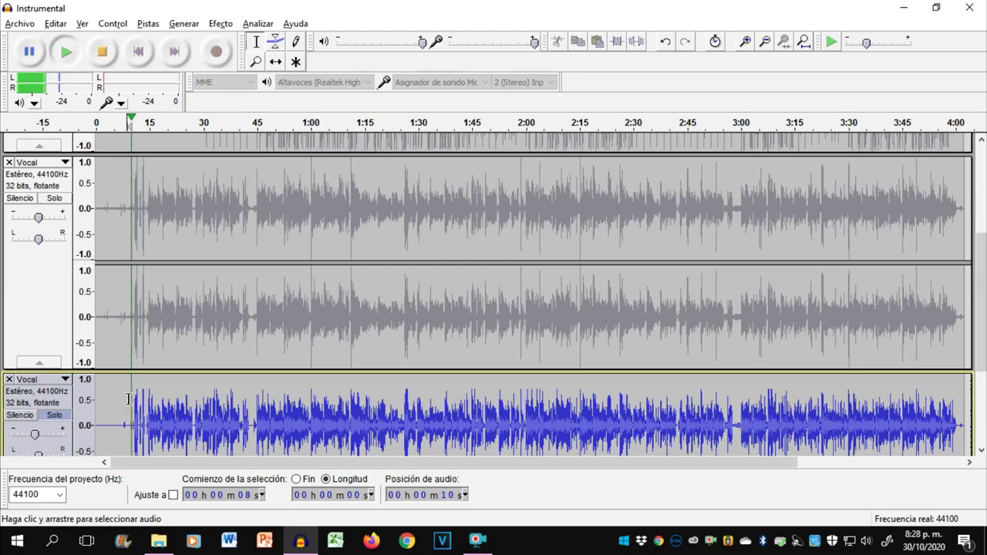
key("space")
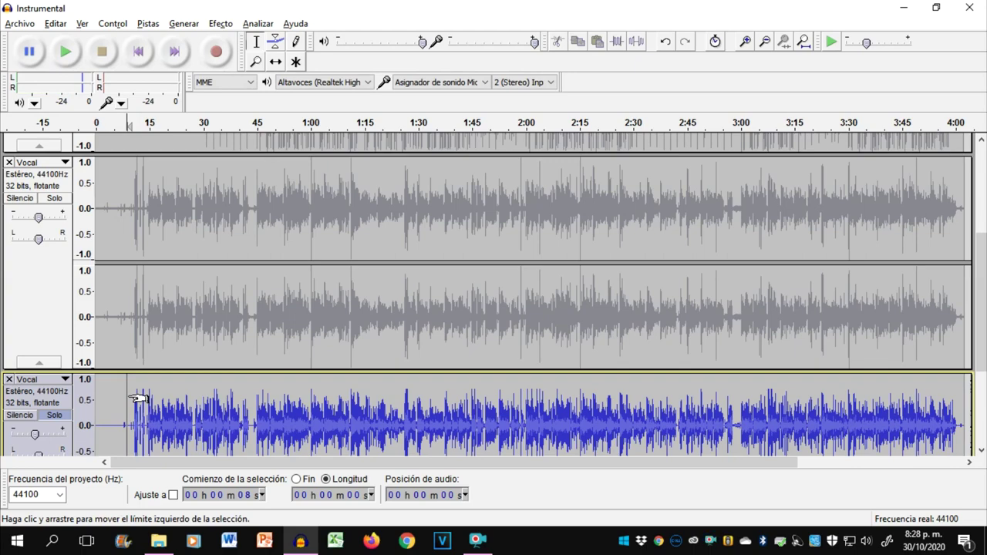
- Silence the duplicated Vocal track from its start to just before the first voice, a span of about 10 seconds
scroll(154, 404, "down", 3)
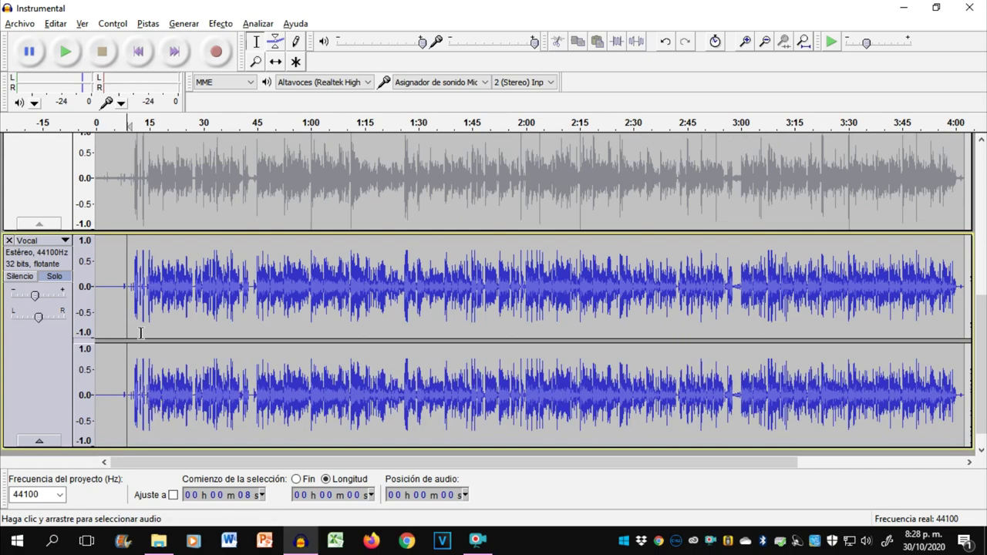
scroll(138, 327, "up", 1)
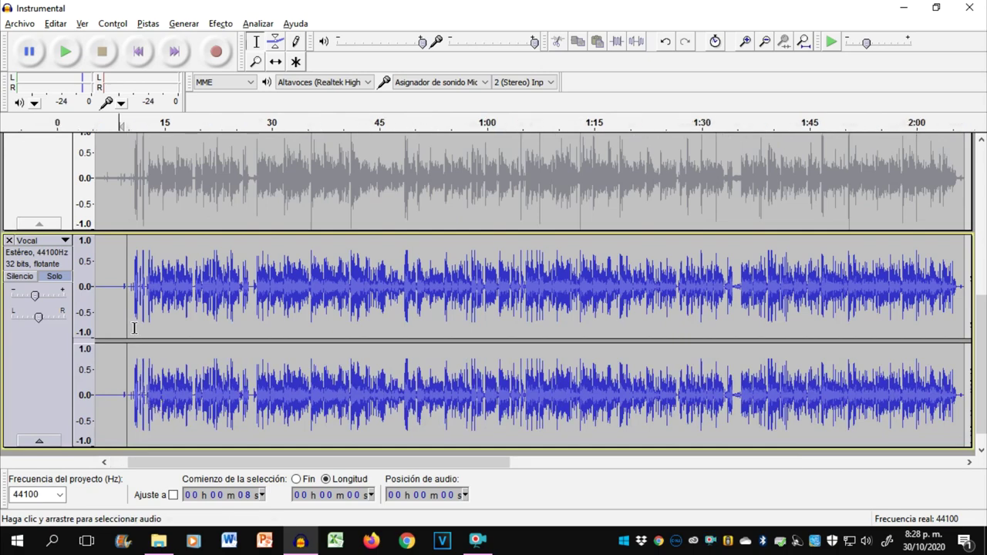
scroll(134, 328, "up", 1)
left_click_drag(260, 464, 185, 460)
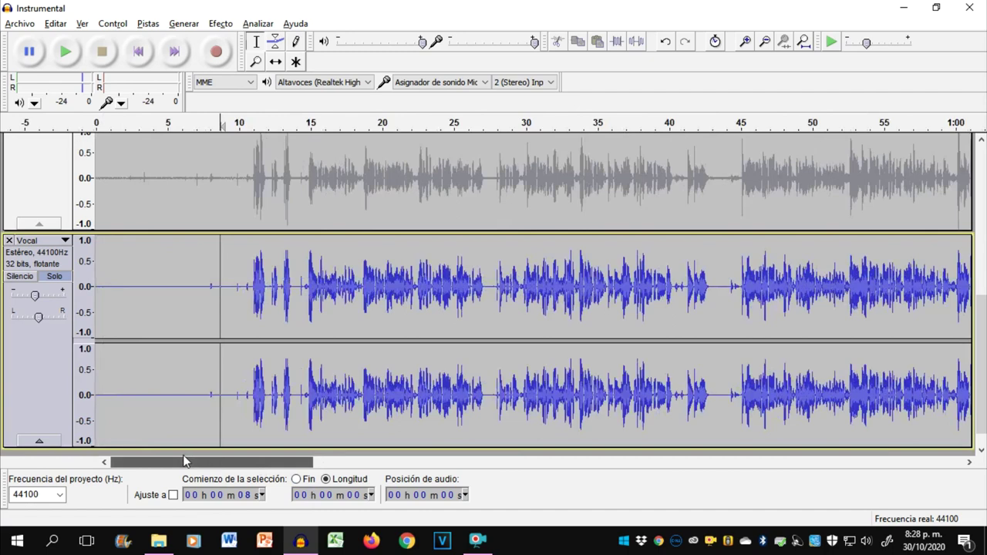
left_click(138, 51)
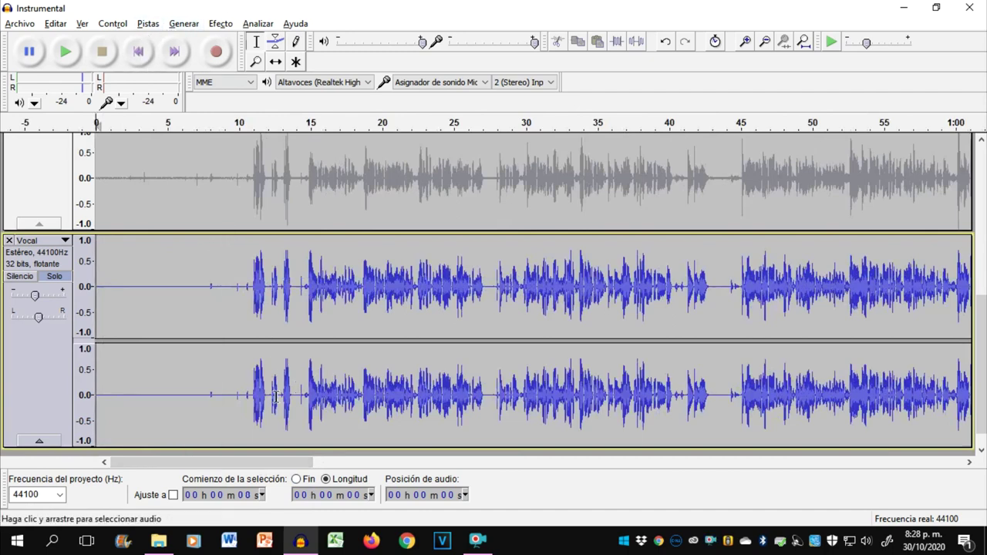
left_click_drag(250, 402, 96, 402)
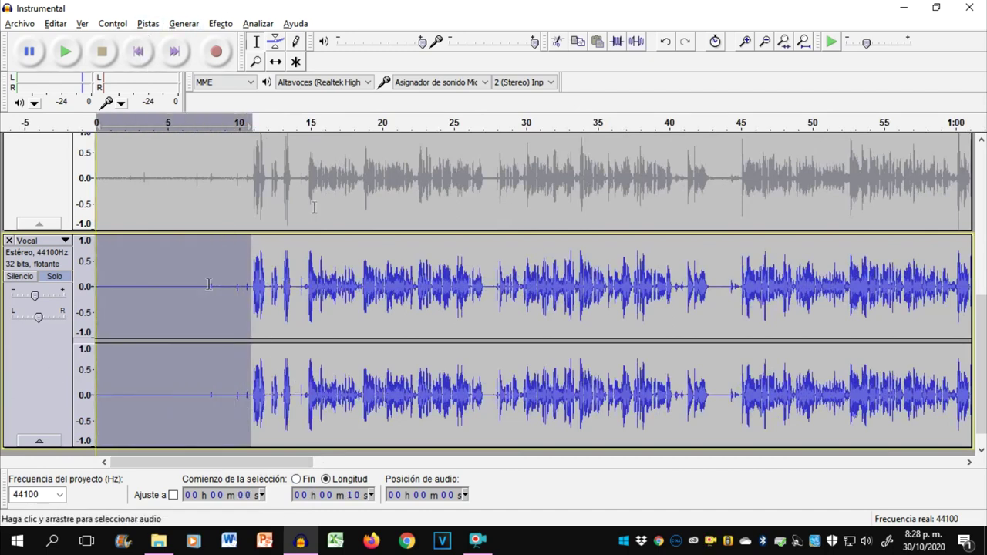
left_click(634, 44)
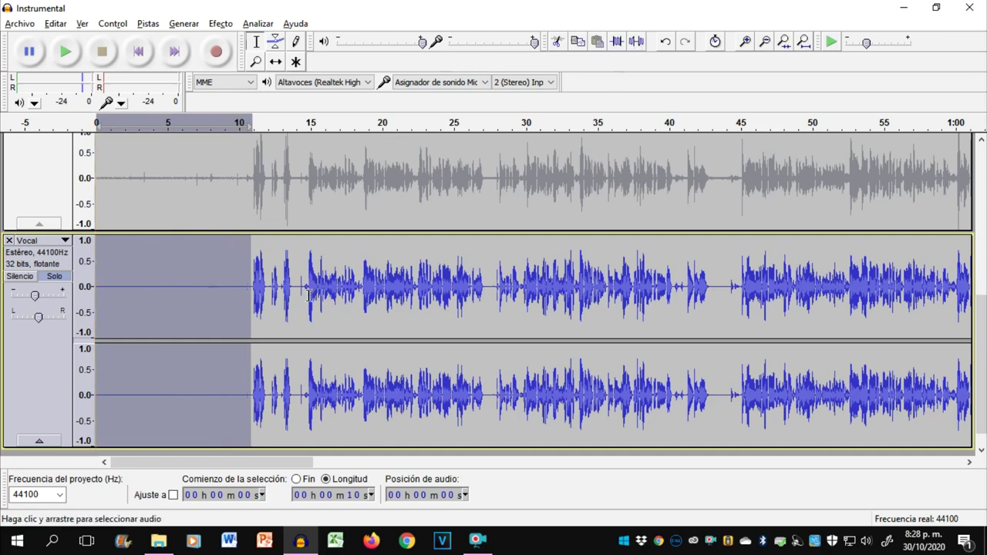
- Silence the faint noise at about 12.8 to 13.1 seconds in the duplicated Vocal track
scroll(273, 310, "up", 1)
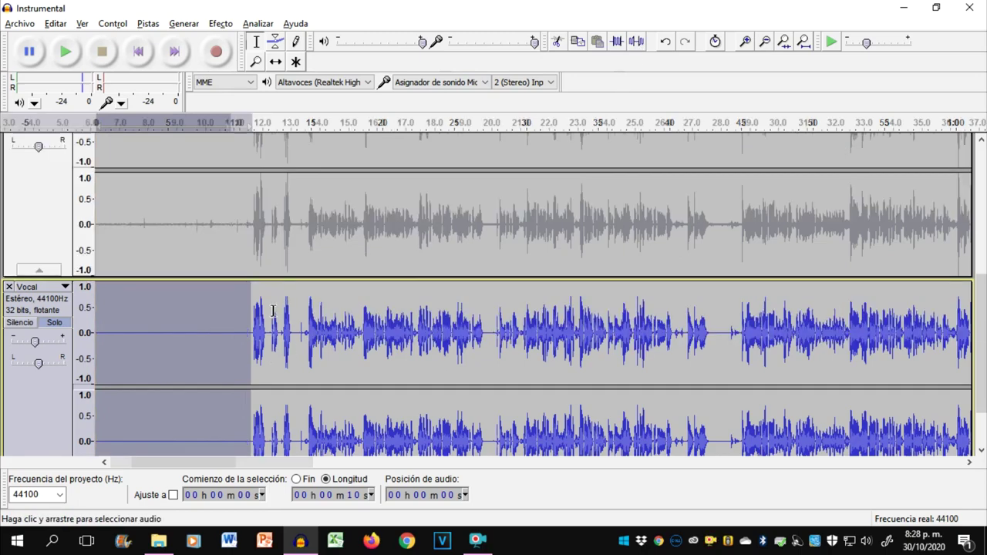
scroll(274, 311, "up", 2, "ctrl")
left_click(301, 331)
scroll(281, 338, "down", 1)
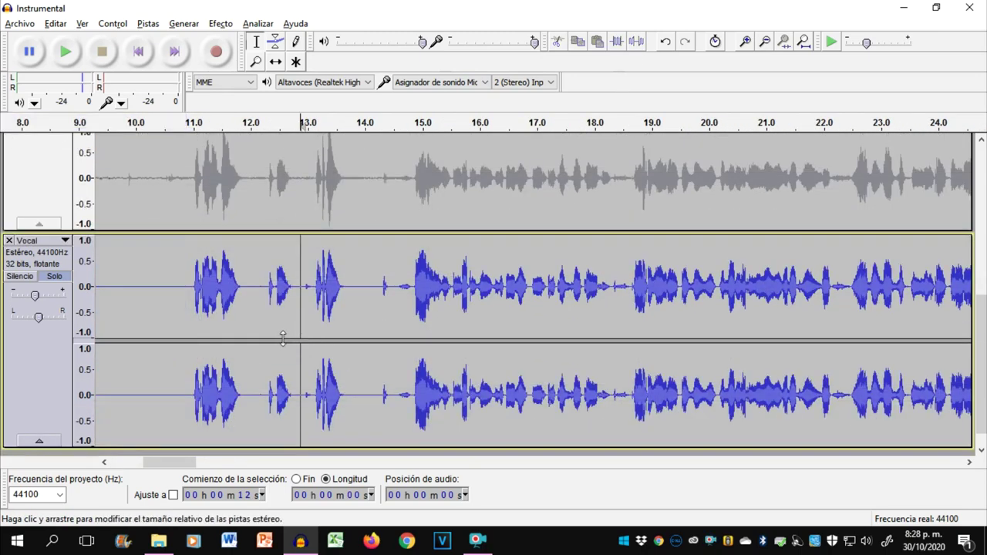
left_click_drag(295, 318, 315, 318)
key("space")
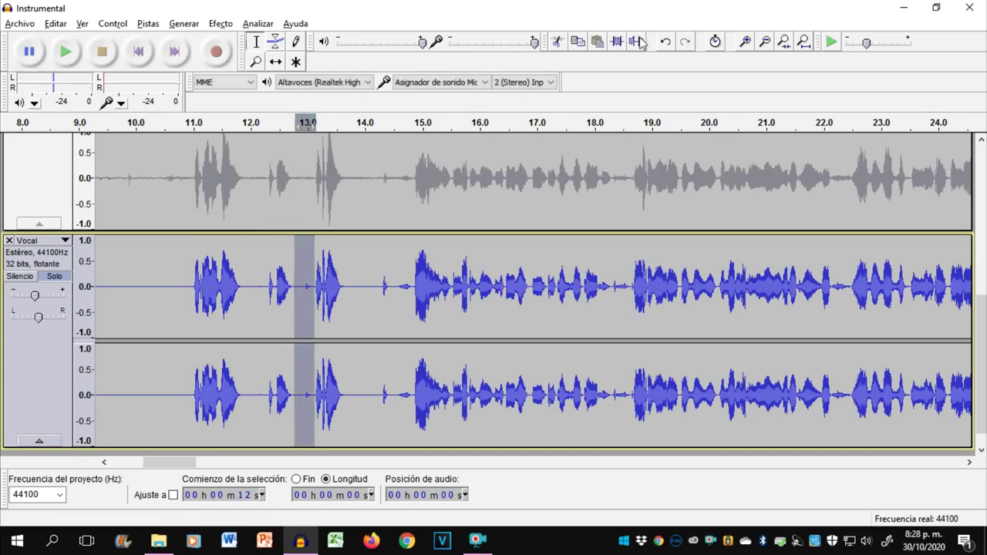
- Silence the gaps at about 14.3–14.8, 18.3–18.6 and 22.2–22.5 seconds in the duplicated Vocal track
left_click_drag(380, 297, 413, 297)
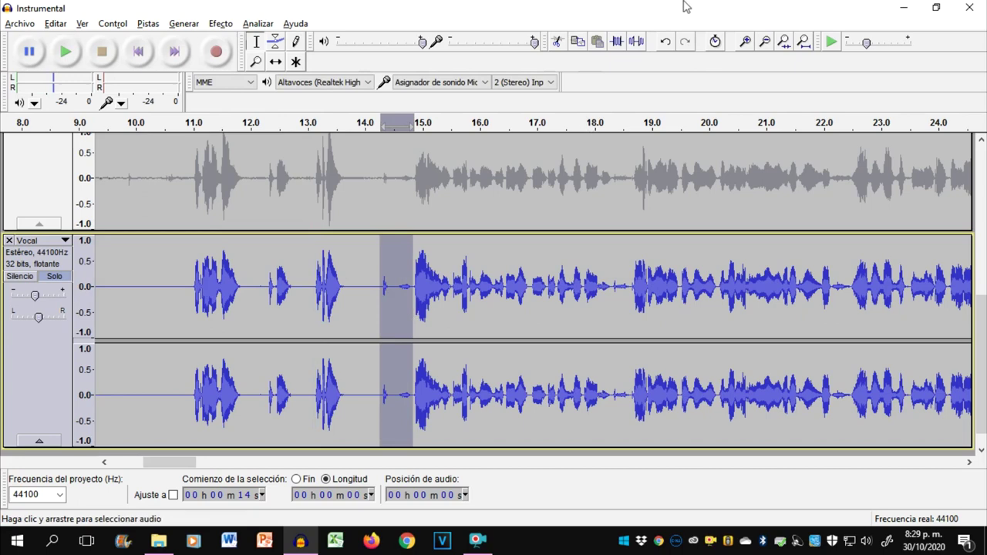
left_click_drag(614, 299, 629, 302)
key("space")
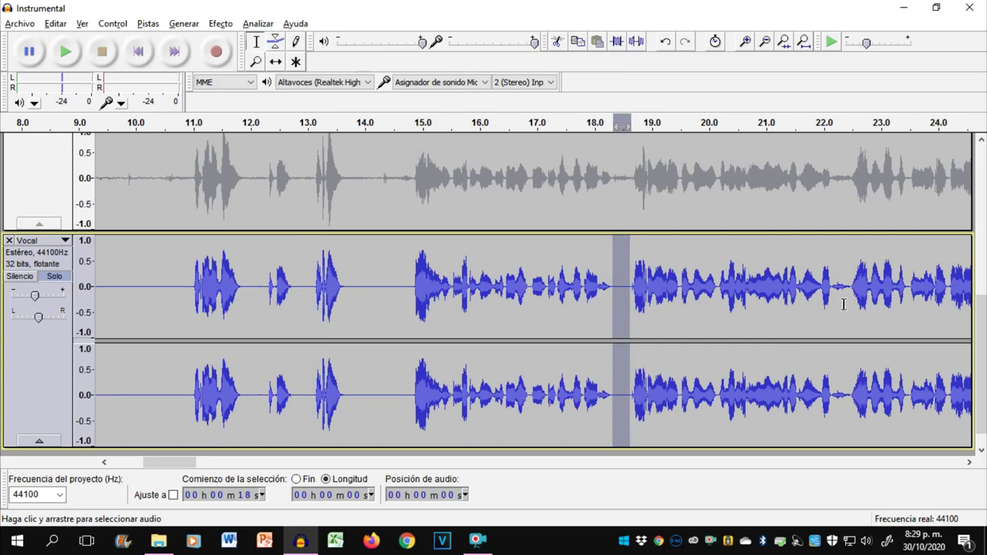
left_click_drag(851, 299, 833, 301)
scroll(799, 301, "down", 1)
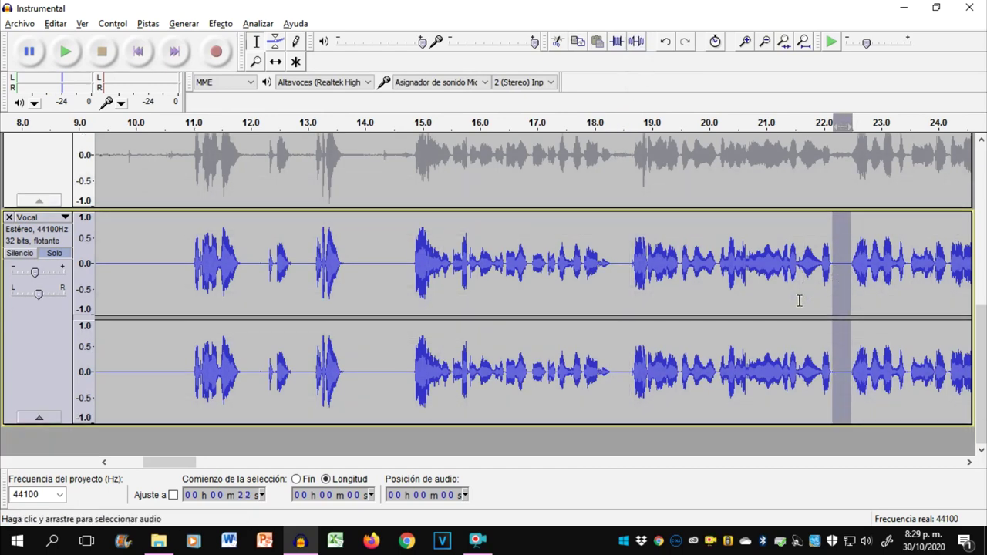
- Place the cursor at about 29.6 seconds in the duplicated Vocal track, in the pause just before the 30-second mark
scroll(803, 299, "right", 5)
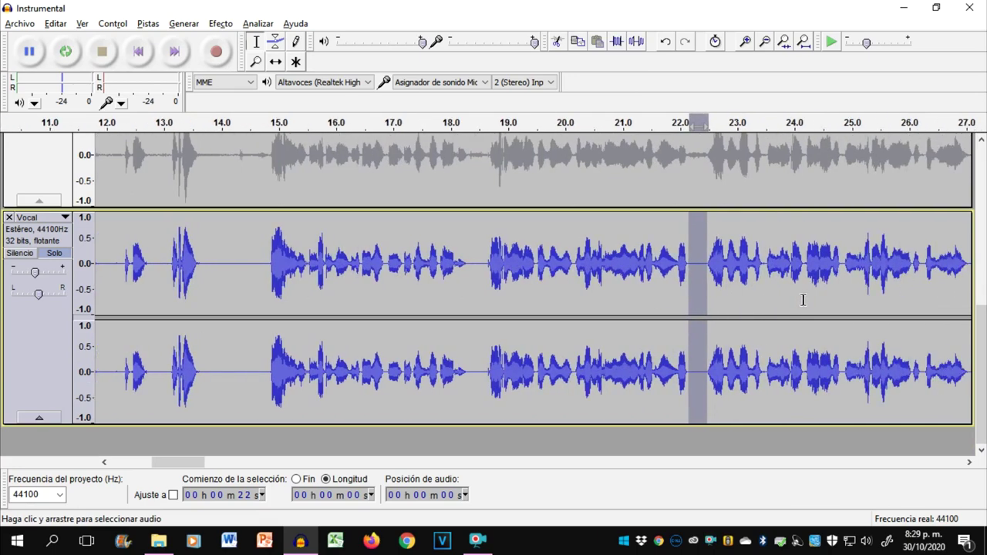
scroll(802, 300, "up", 4)
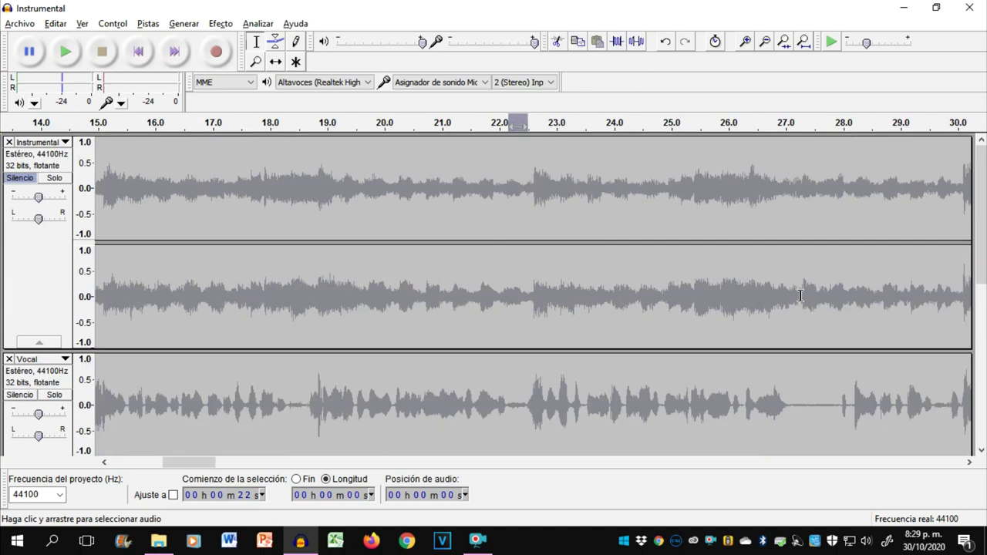
scroll(798, 295, "down", 4)
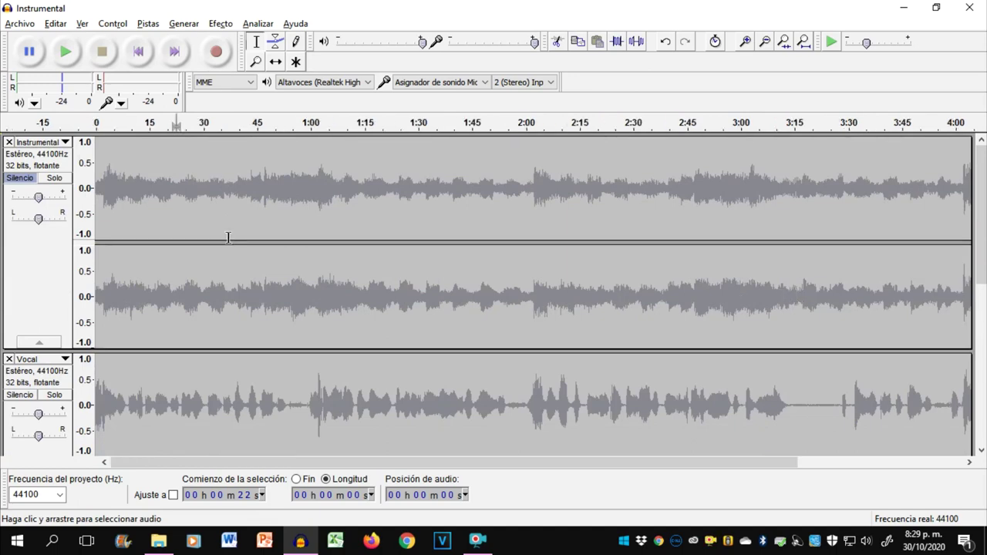
left_click(294, 213)
left_click(202, 303)
scroll(206, 400, "up", 1)
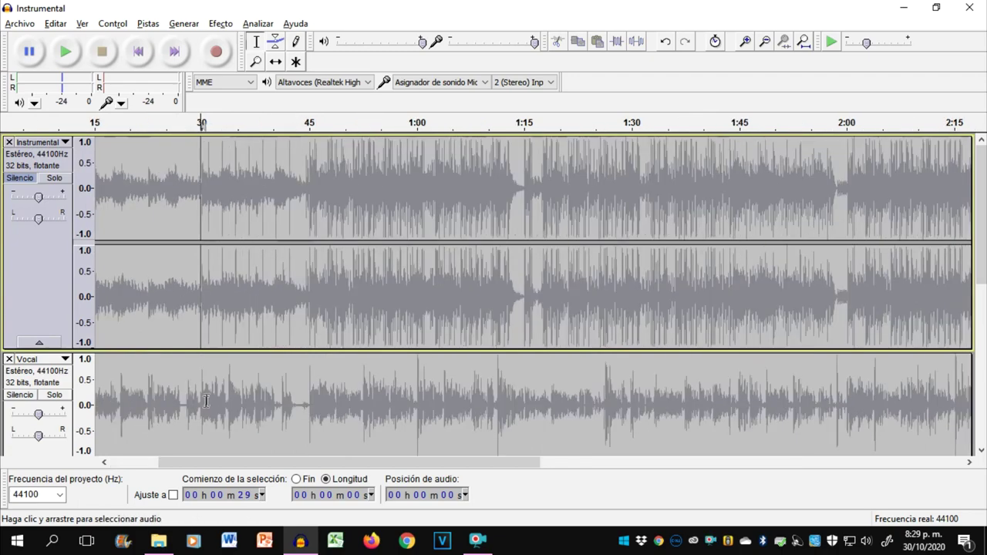
scroll(202, 388, "up", 3)
scroll(196, 383, "down", 7)
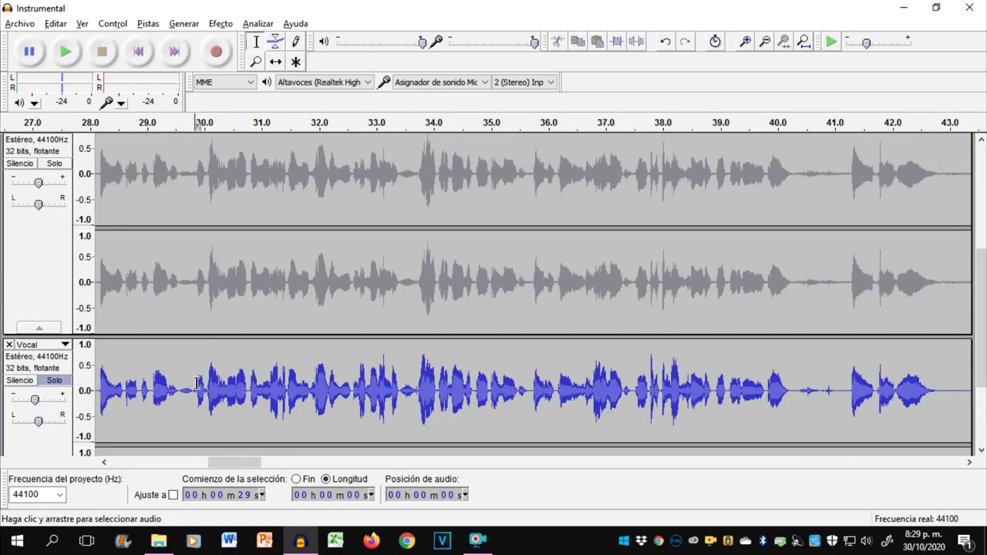
left_click(187, 391)
scroll(189, 393, "up", 1)
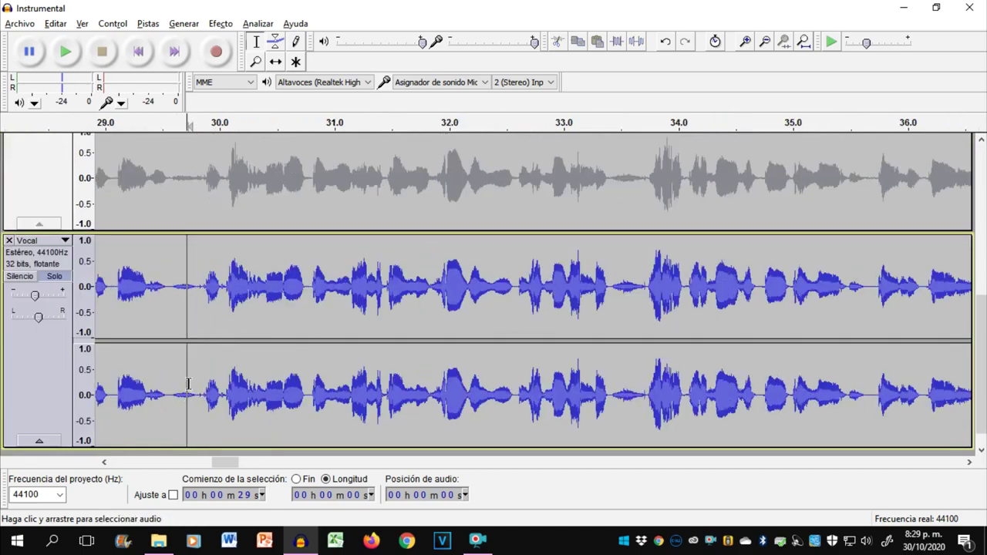
left_click(173, 294)
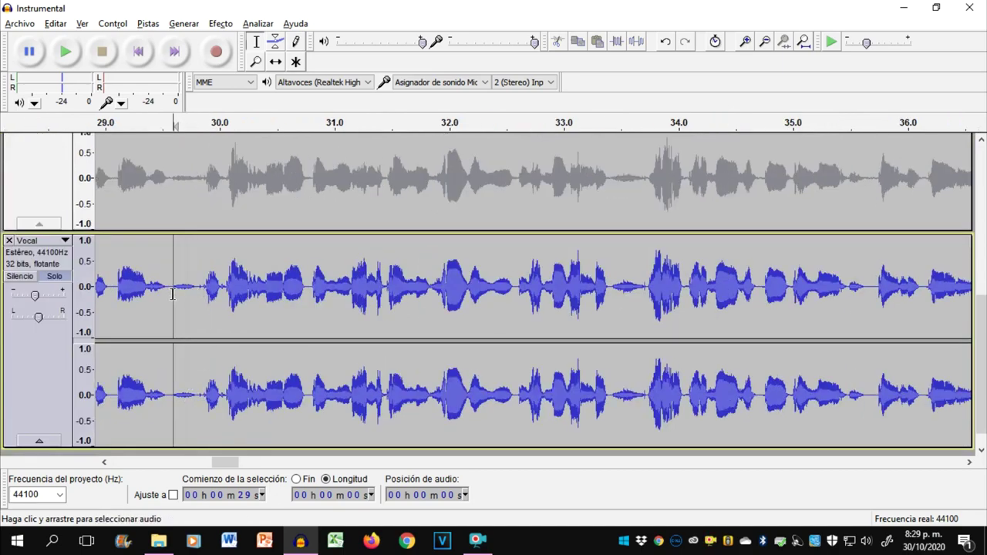
- Trim the duplicated Vocal track so that only the audio from its start to the cursor is kept
scroll(173, 293, "down", 5)
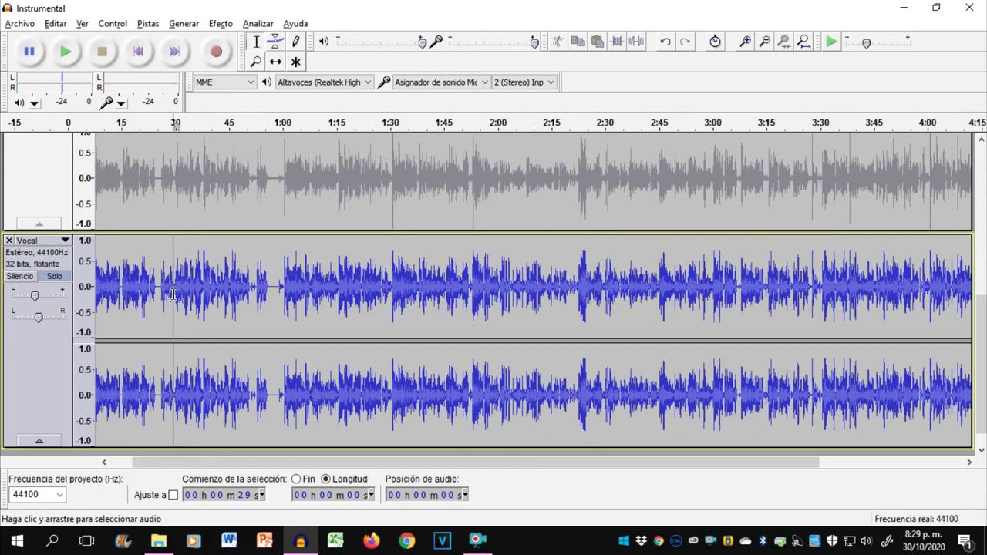
scroll(172, 293, "down", 3)
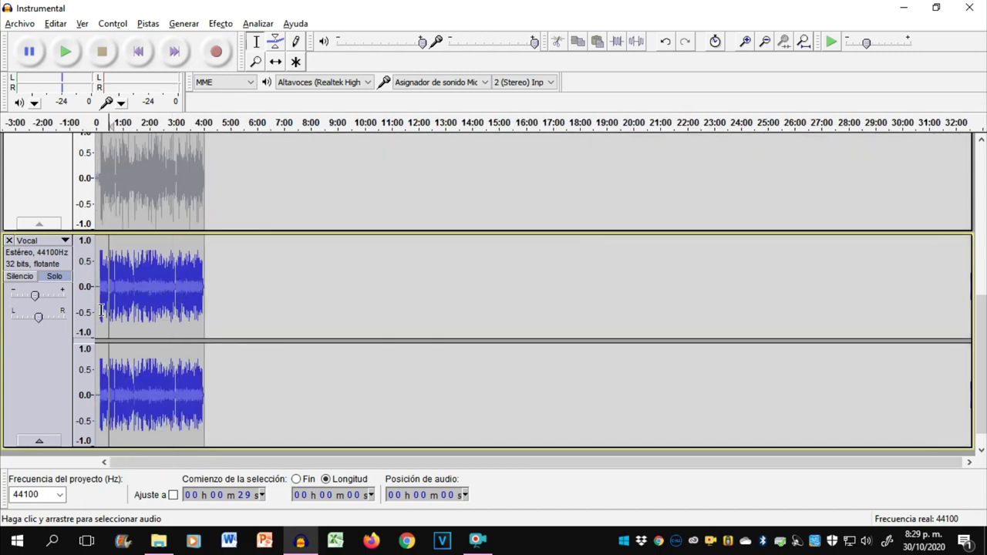
scroll(101, 310, "up", 2)
key("shift+Home")
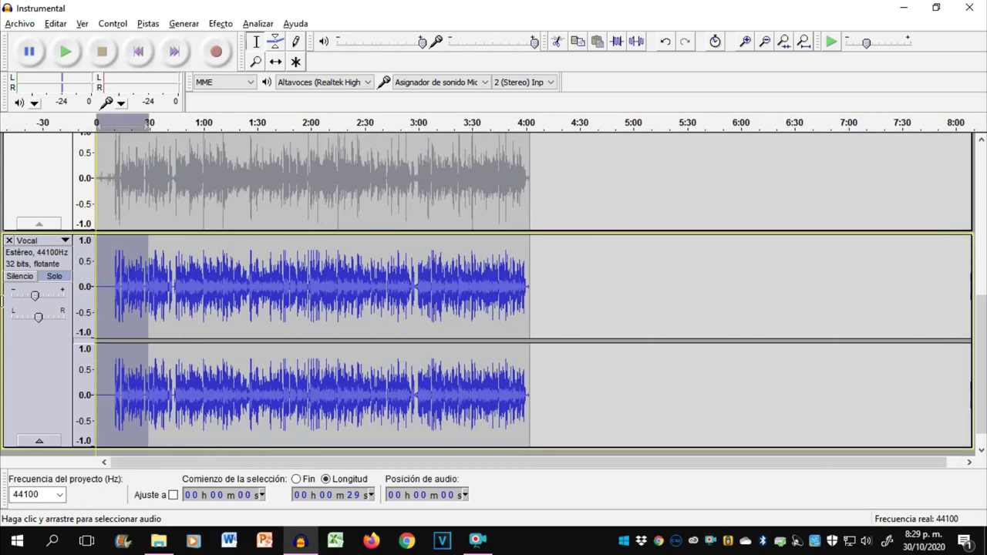
left_click(616, 42)
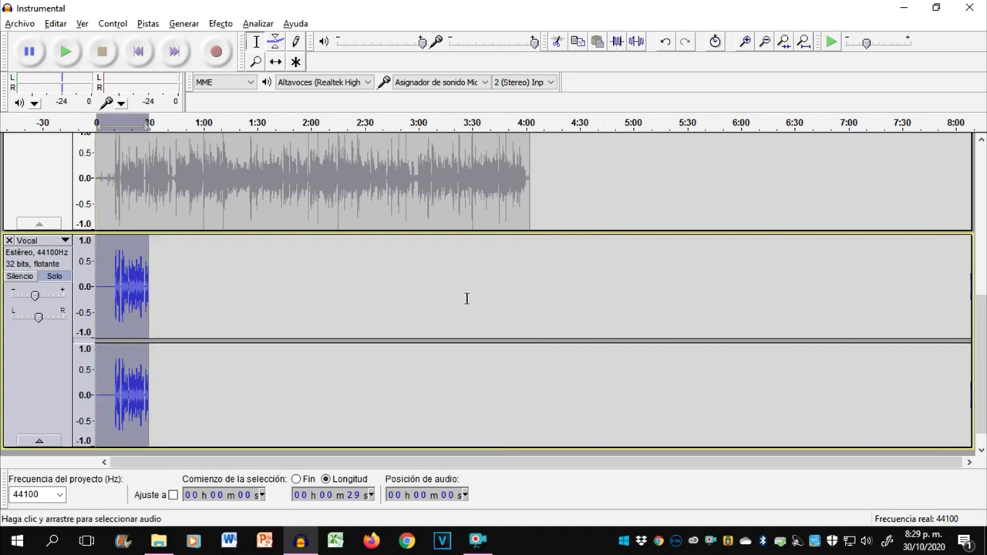
- Listen to the trimmed Vocal track from about 17.8 seconds and from about 27.8 seconds
left_click(139, 52)
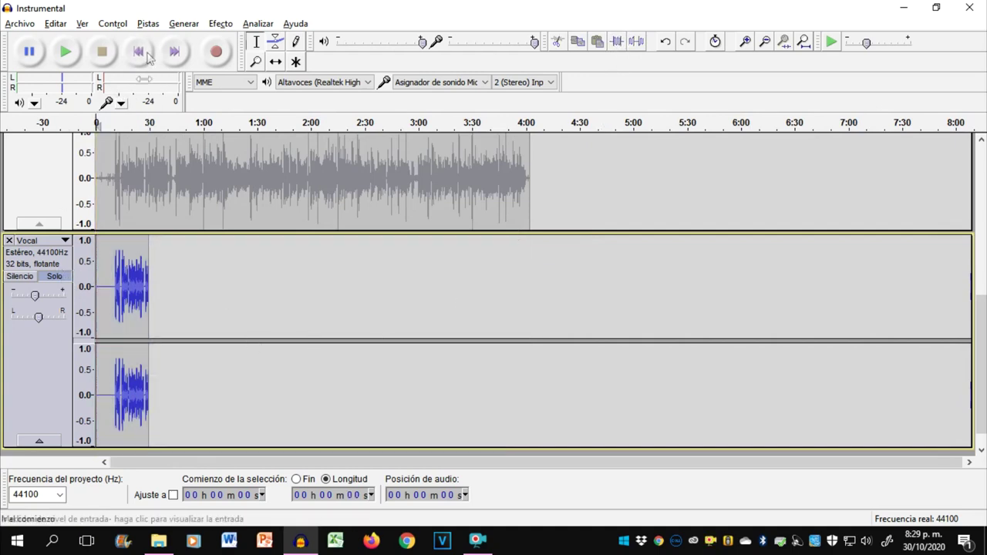
scroll(110, 311, "up", 2)
scroll(110, 311, "up", 1)
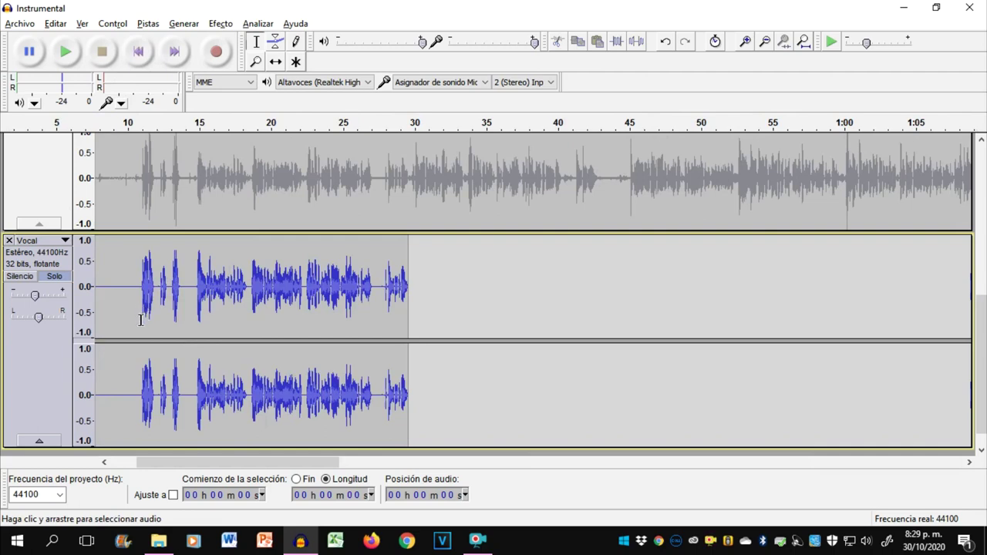
scroll(145, 320, "up", 1)
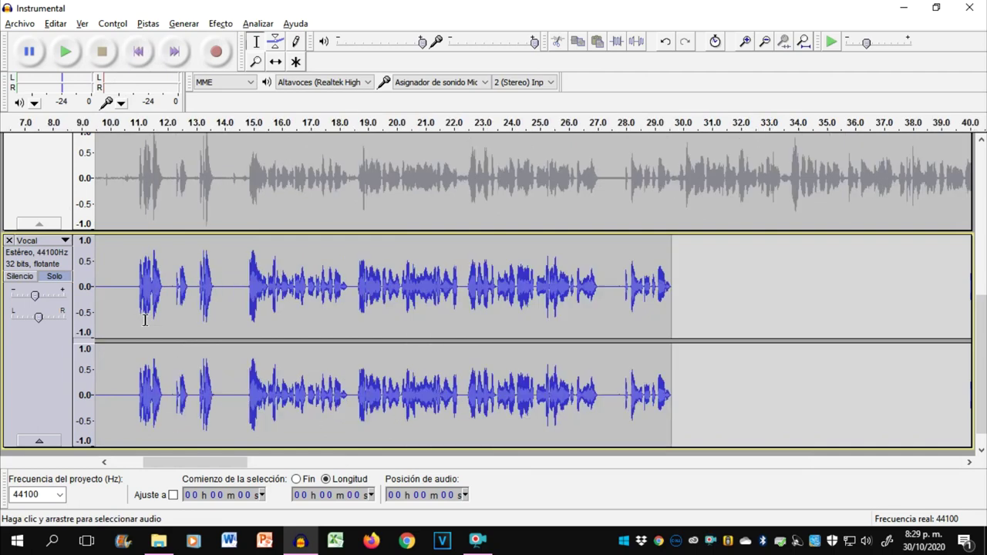
left_click(333, 295)
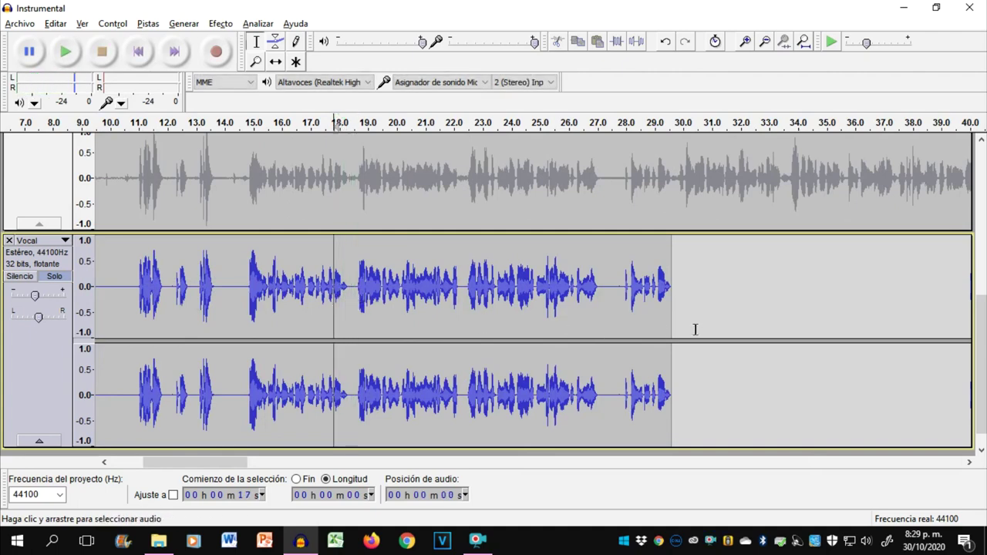
left_click(620, 295)
key("space")
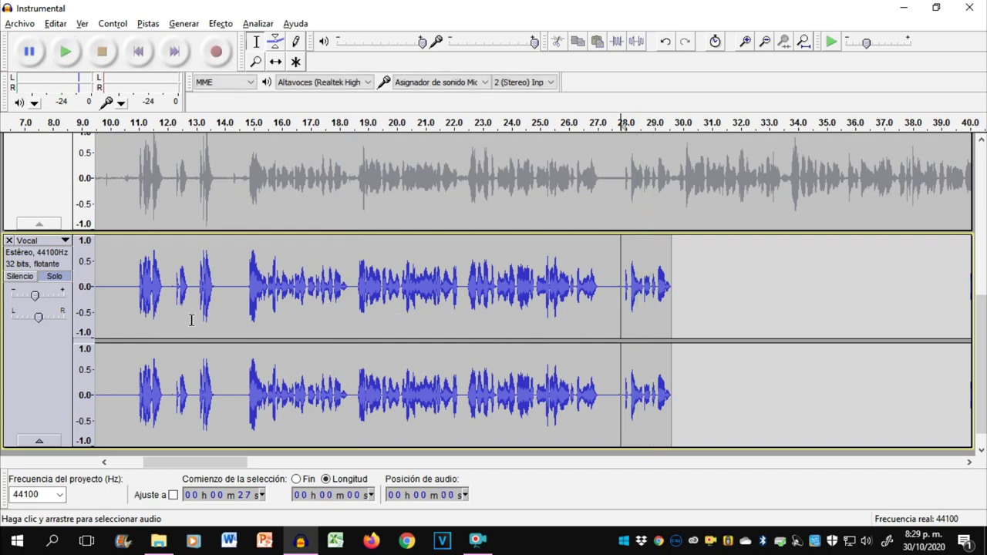
- Play the first vocal phrase, about 10.9 to 12 seconds, and duplicate it twice onto separate tracks
left_click_drag(136, 298, 166, 306)
key("space")
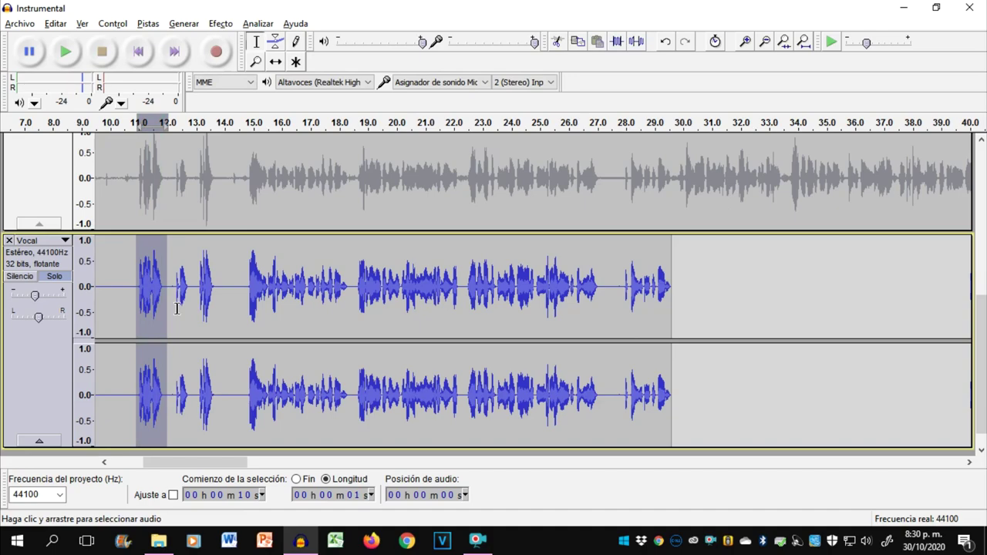
key("ctrl+d")
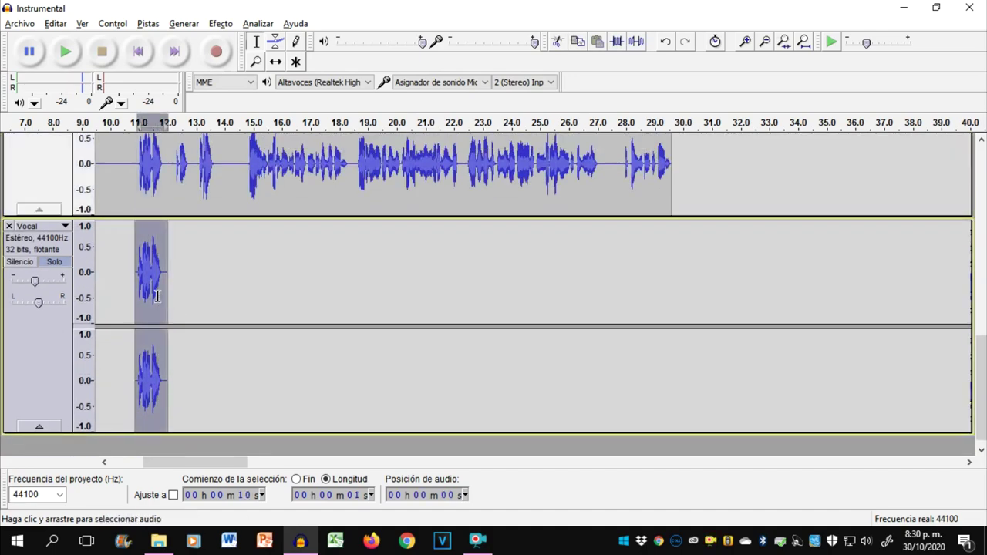
- Silence the first phrase, about 10.6 to 12.1 seconds, in the trimmed Vocal track
scroll(147, 277, "up", 5)
left_click_drag(126, 257, 170, 258)
left_click(637, 43)
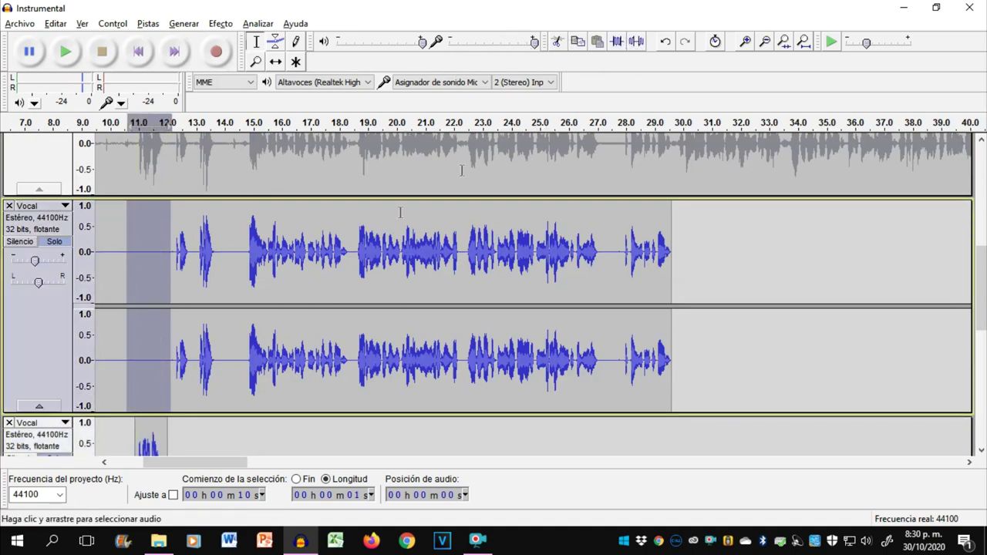
- Duplicate the two short phrases between about 12 and 14 seconds of the trimmed Vocal track twice onto separate tracks
left_click(191, 272)
left_click_drag(169, 274, 223, 278)
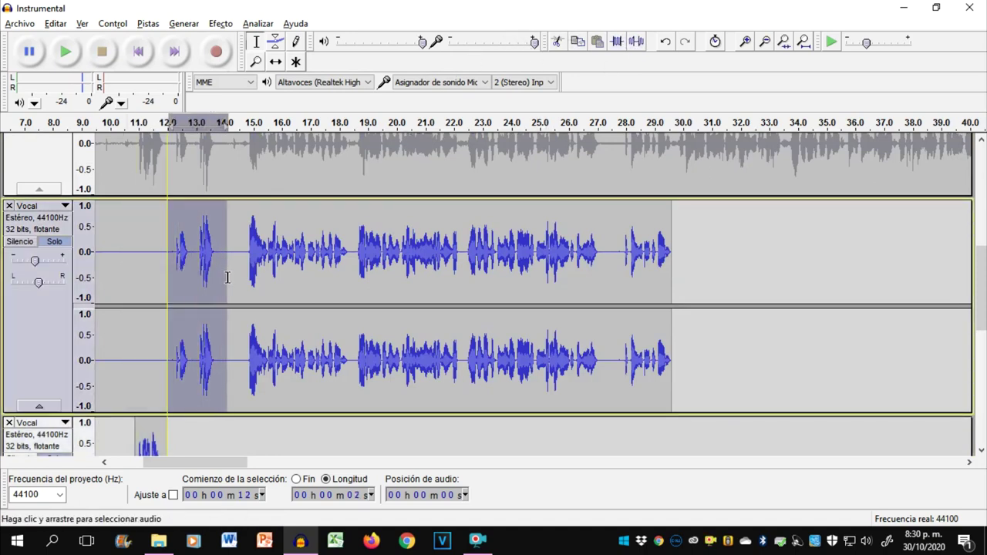
scroll(218, 282, "down", 3)
scroll(217, 282, "down", 5)
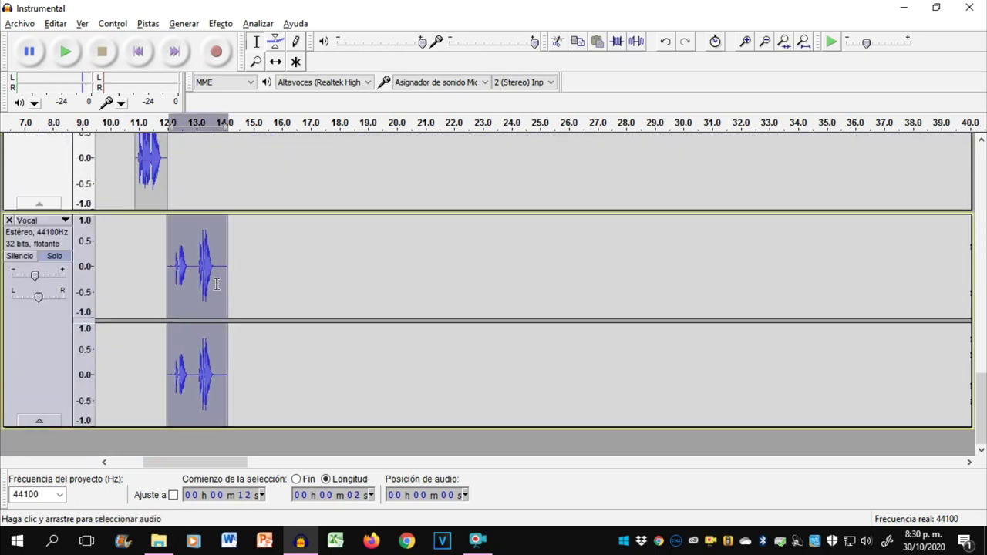
key("ctrl+d")
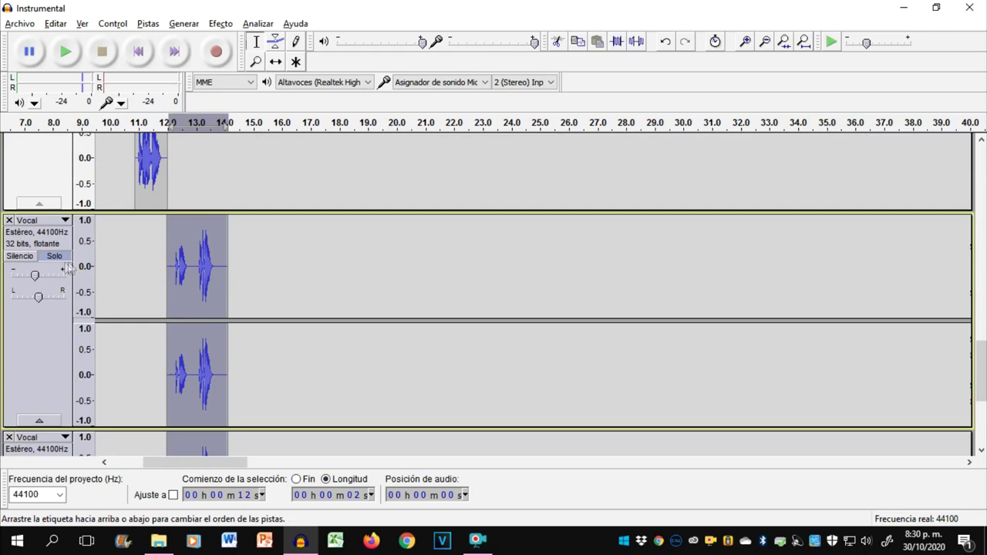
- Turn off solo on all the duplicated phrase tracks
scroll(71, 267, "down", 2)
left_click(55, 379)
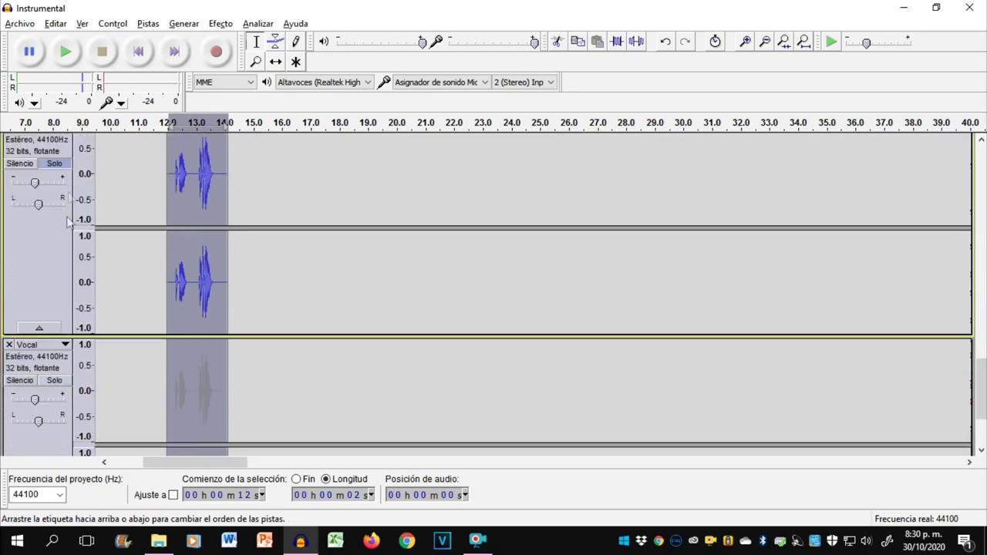
left_click(65, 159)
left_click(61, 164)
scroll(69, 165, "up", 6)
left_click(64, 229)
scroll(61, 230, "up", 5)
left_click(56, 239)
- Turn off solo on the trimmed Vocal track and mute the original Vocal track
scroll(54, 241, "up", 3)
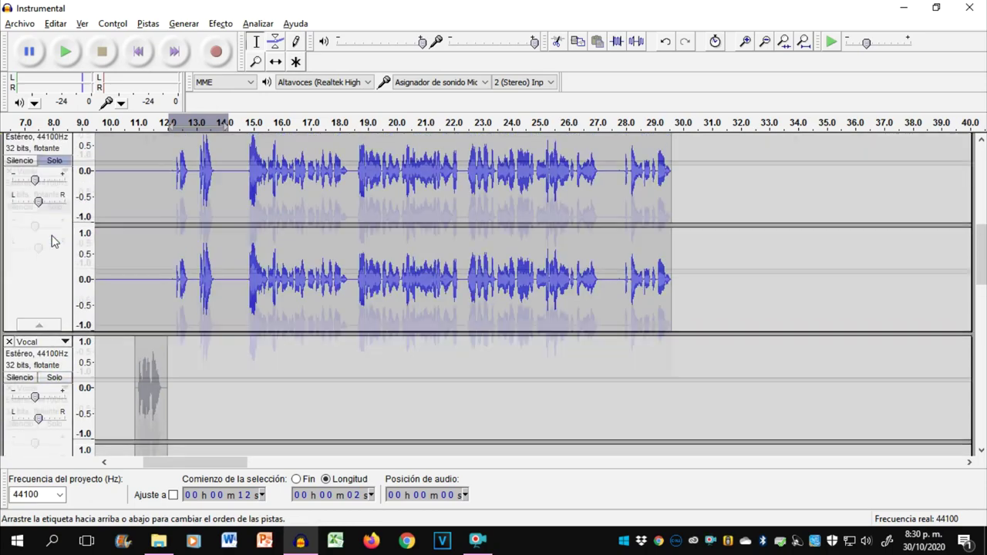
scroll(54, 242, "up", 3)
left_click(58, 305)
scroll(60, 302, "up", 3)
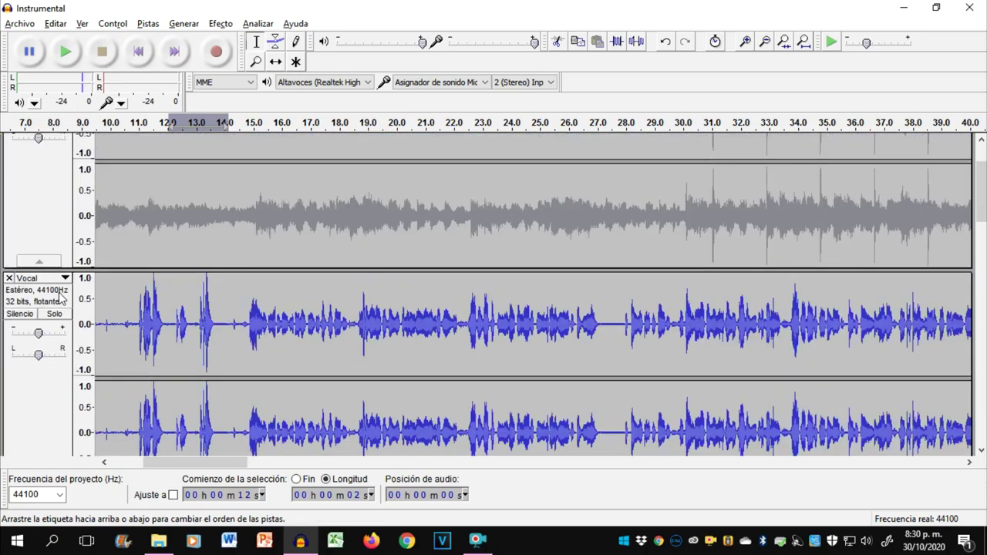
left_click(20, 315)
- Apply Change Pitch at -10 percent to the first duplicated copy of the phrase at about 11 to 12 seconds
scroll(46, 301, "down", 5)
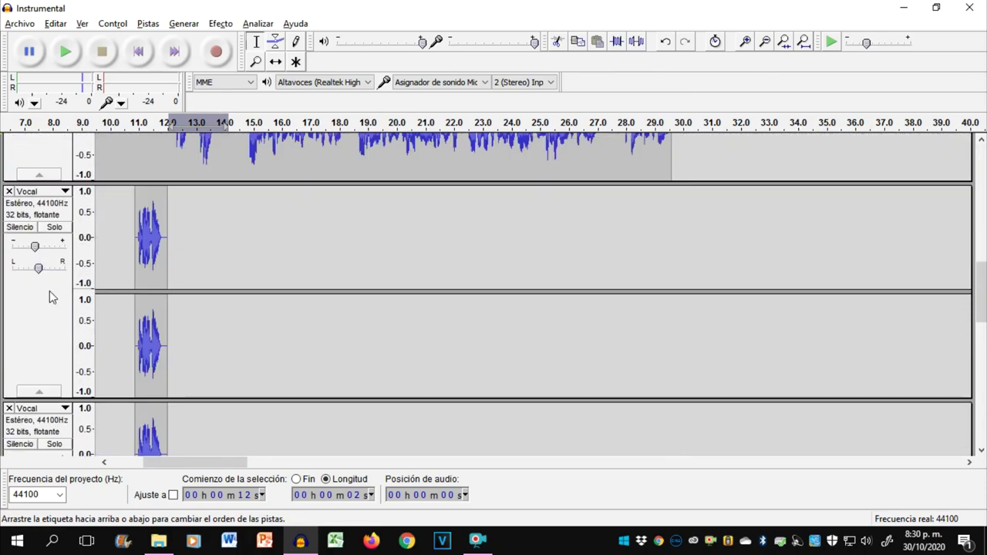
scroll(85, 293, "down", 6)
scroll(135, 298, "up", 7)
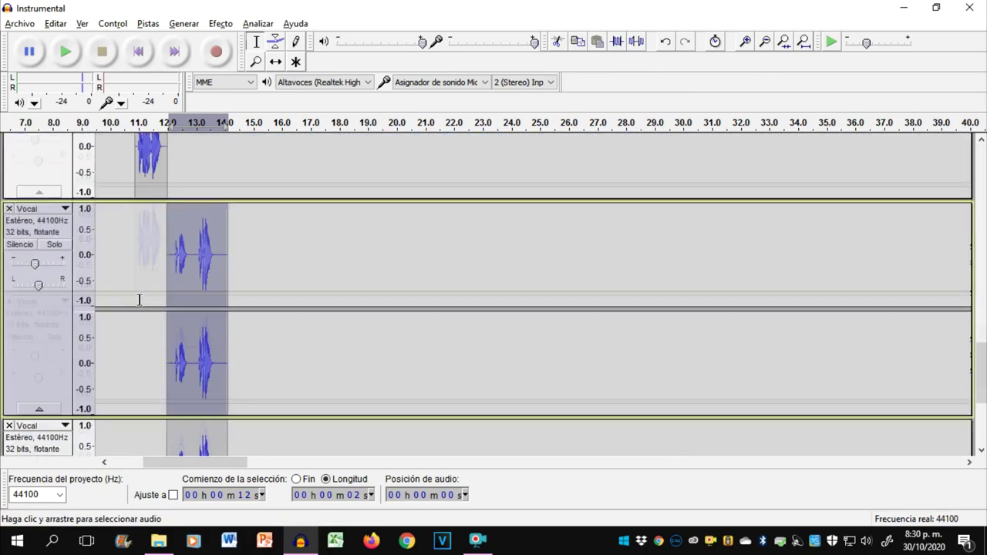
scroll(158, 219, "up", 3)
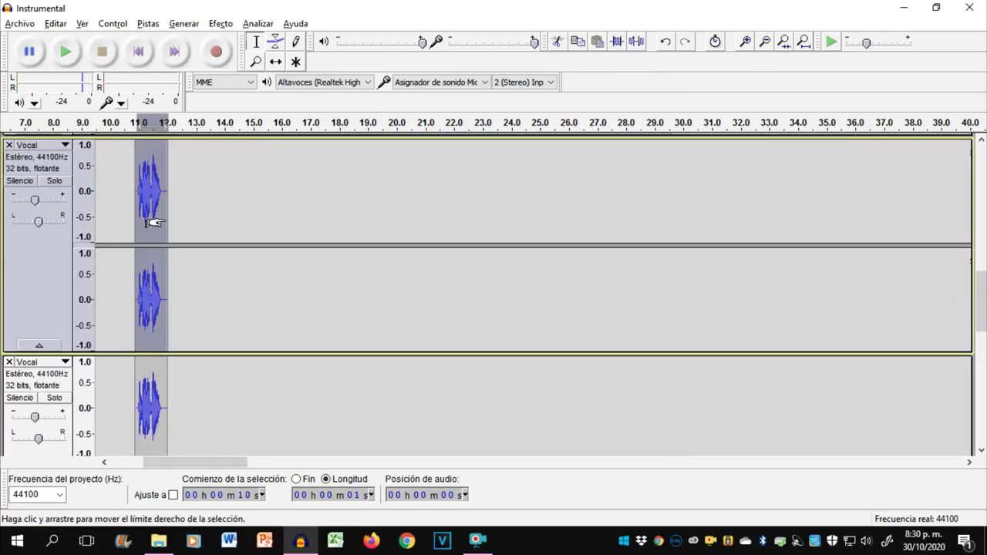
left_click(221, 24)
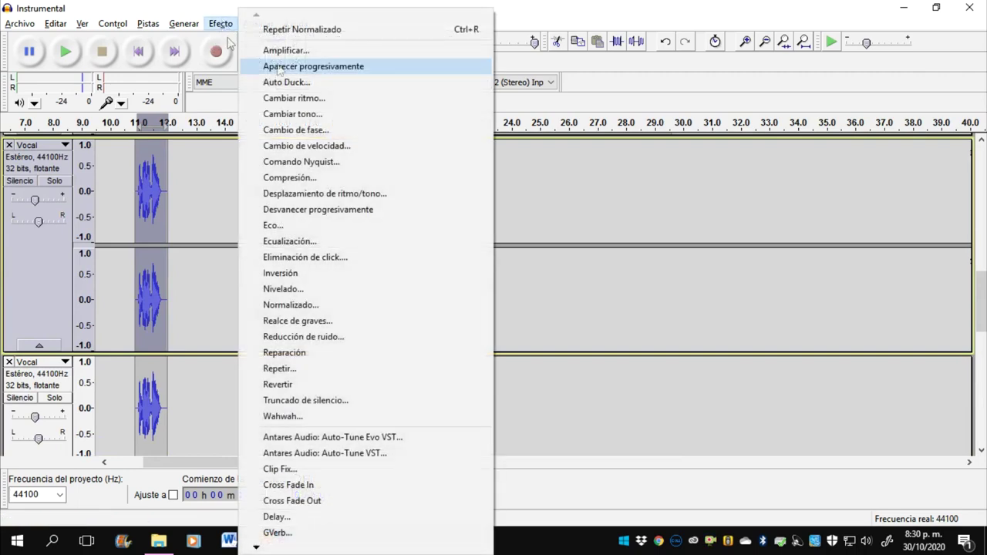
left_click(326, 114)
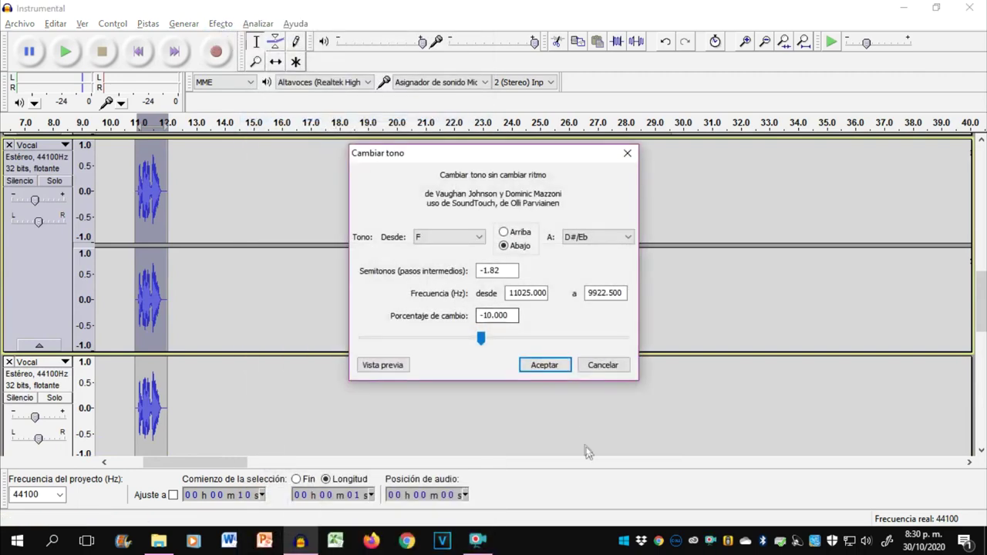
left_click(544, 364)
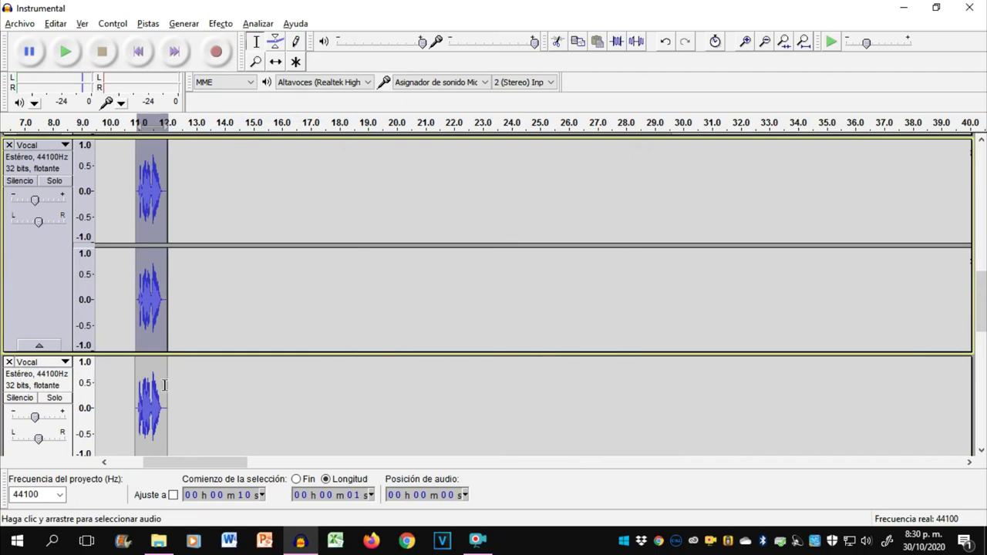
- Apply Change Pitch with a different percentage of change to the second duplicated copy of the phrase at about 11 to 12 seconds
scroll(165, 382, "down", 3)
left_click(220, 24)
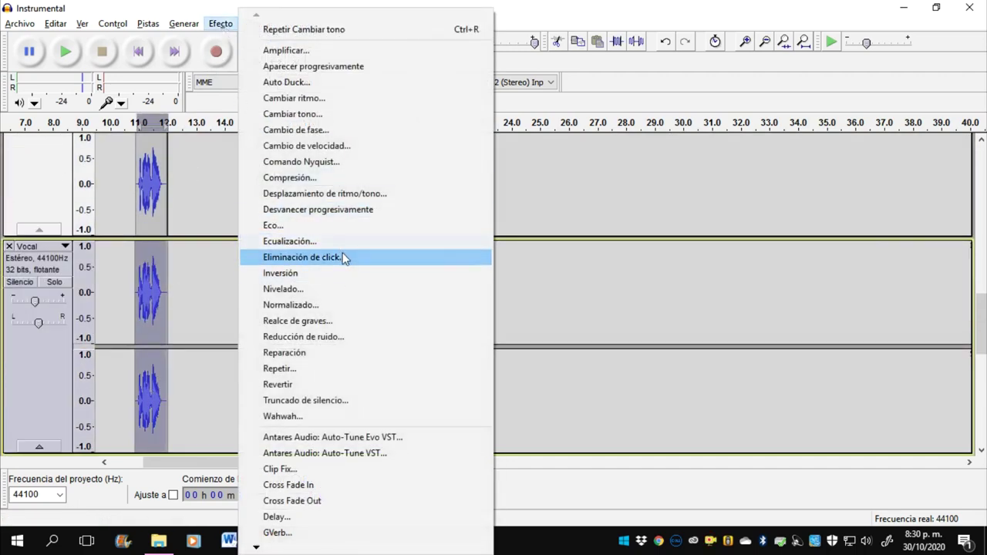
left_click(344, 122)
double_click(506, 314)
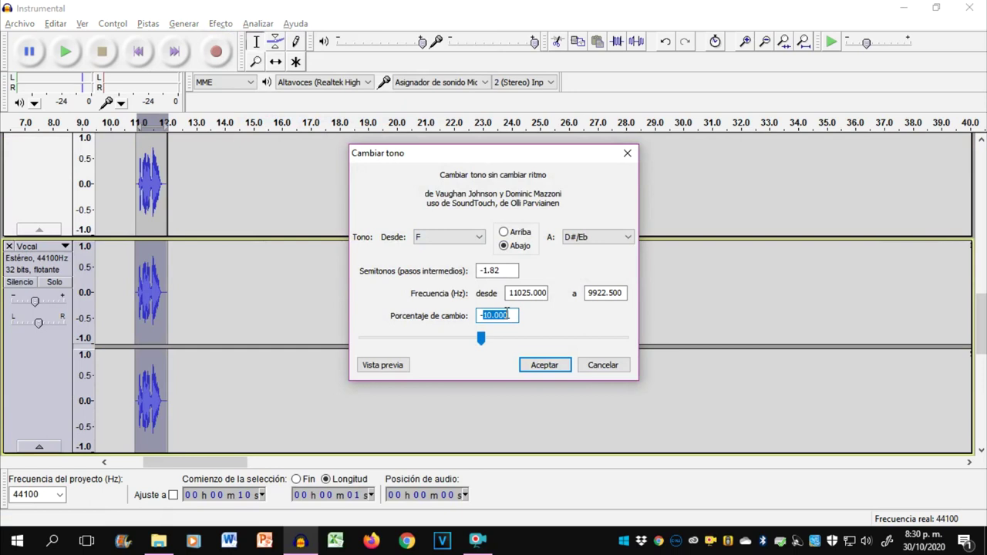
key("BackSpace")
type("1")
key("Return")
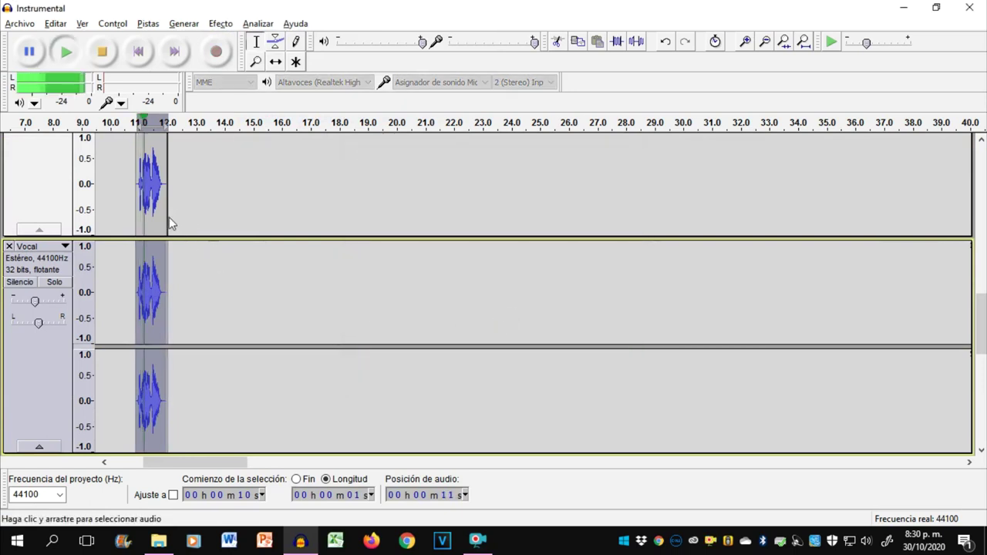
- Place the playback cursor at about 10 seconds, before the pitch-shifted phrase copies
left_click(130, 219)
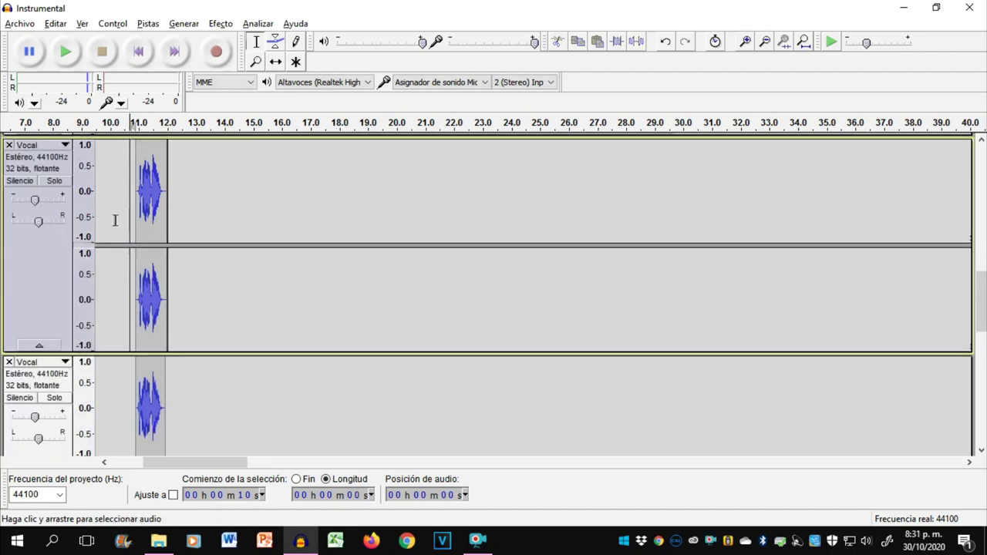
left_click(85, 244, "shift")
left_click(106, 224)
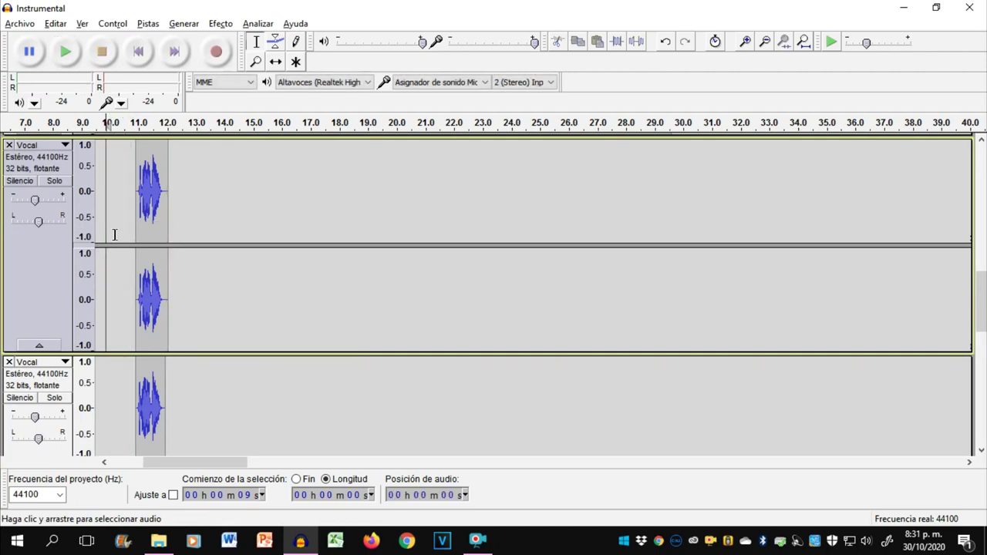
- Apply the Delay effect with its existing settings to the last copy of the two short phrases starting at about 12 seconds
scroll(159, 256, "down", 5)
scroll(227, 273, "up", 6)
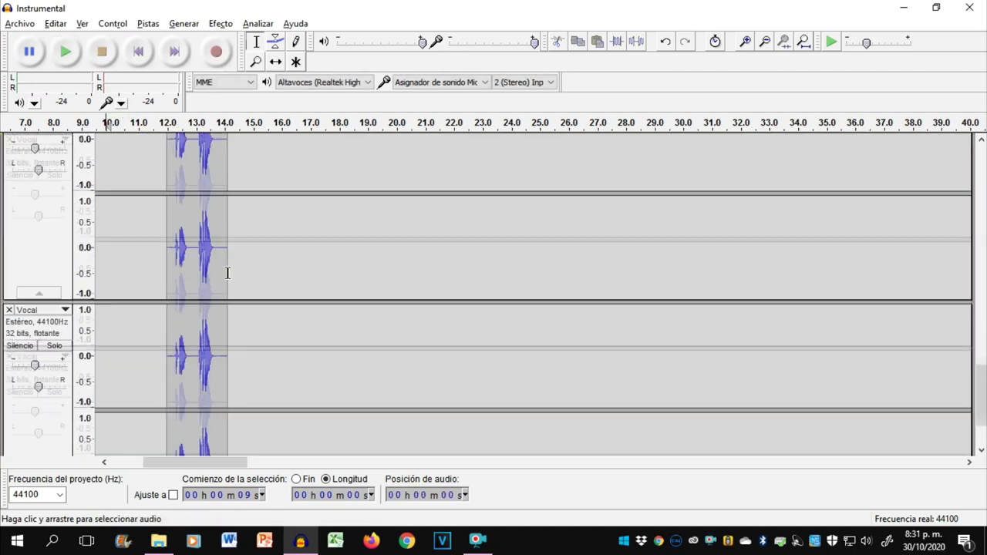
double_click(199, 320)
scroll(198, 322, "down", 5)
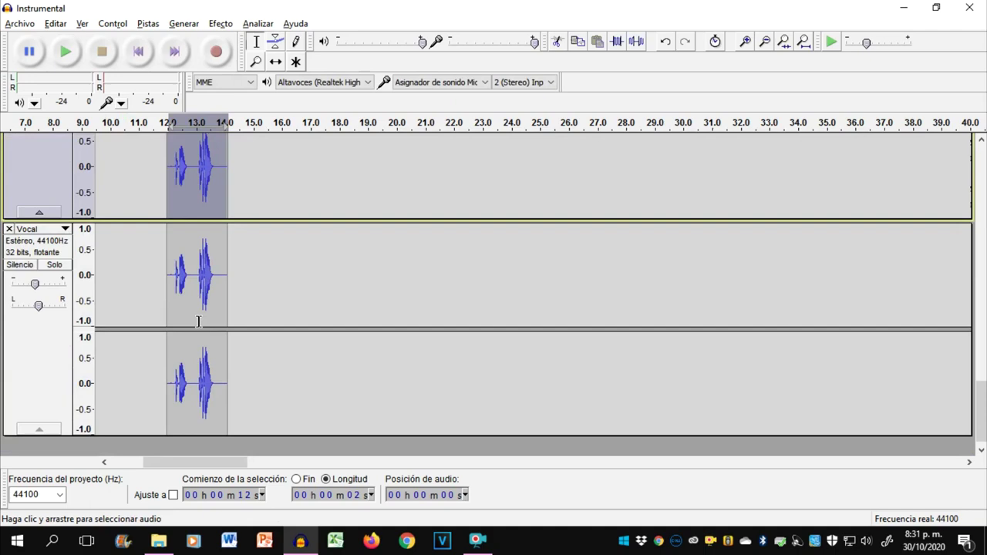
double_click(198, 322)
left_click(220, 23)
left_click(330, 516)
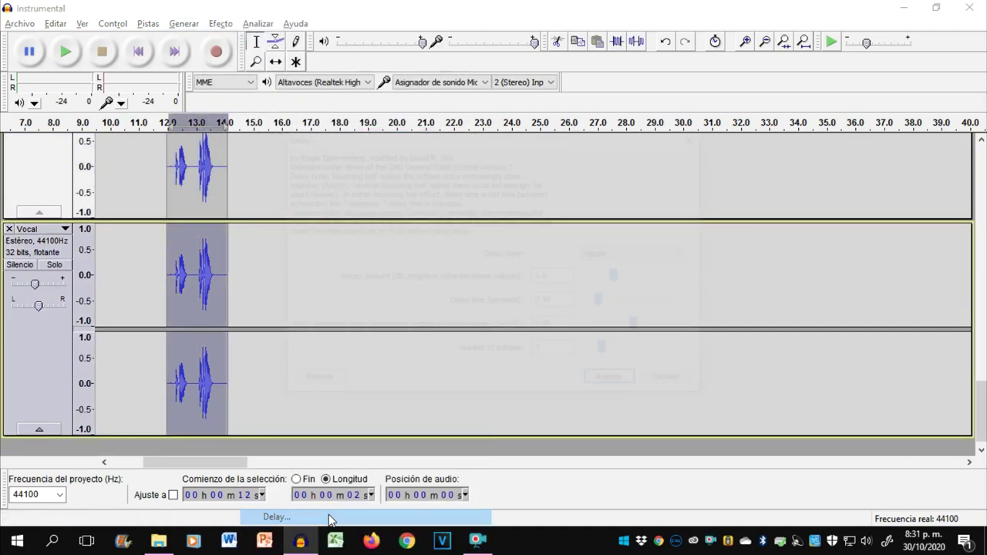
left_click(610, 376)
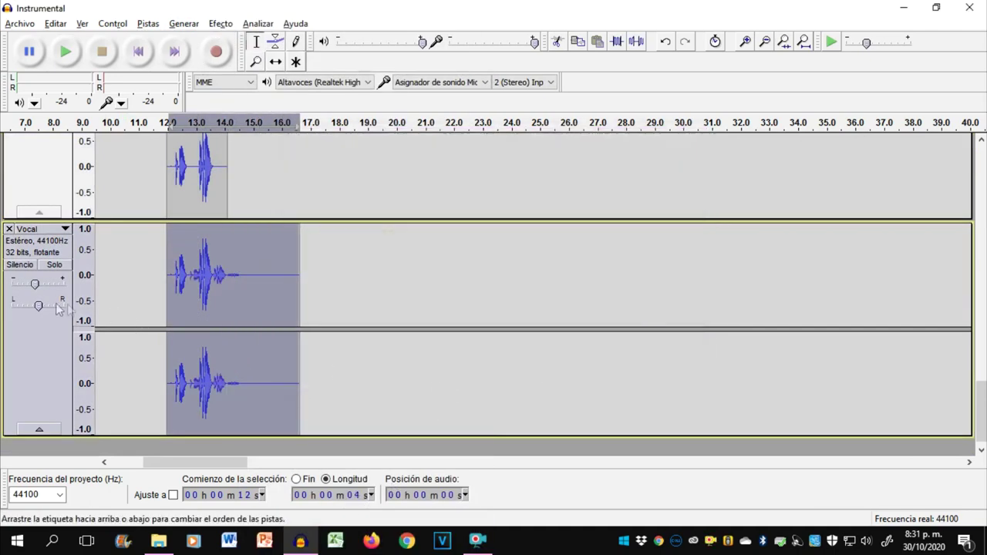
- Lower the gain of the track holding the delayed copy of the two short phrases
scroll(39, 286, "up", 3)
double_click(35, 376)
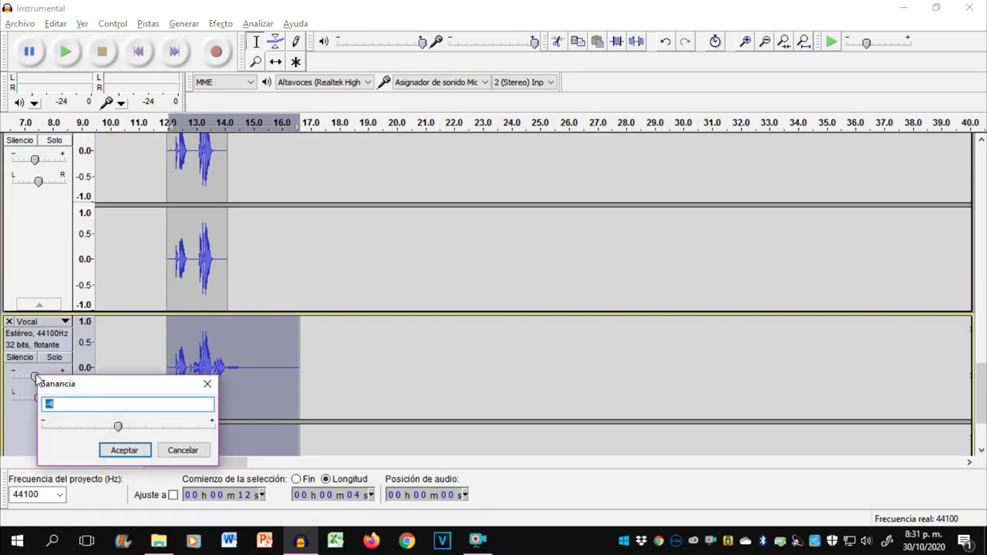
type("-")
key("Return")
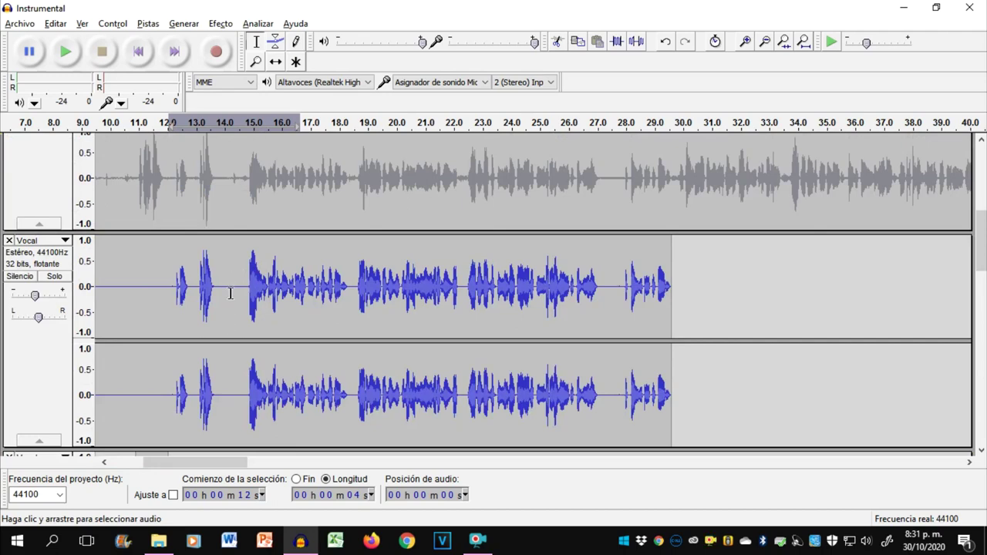
- Silence the trimmed Vocal track from about 7 to 14 seconds, covering the two short phrases
left_click_drag(230, 293, 86, 296)
left_click(635, 41)
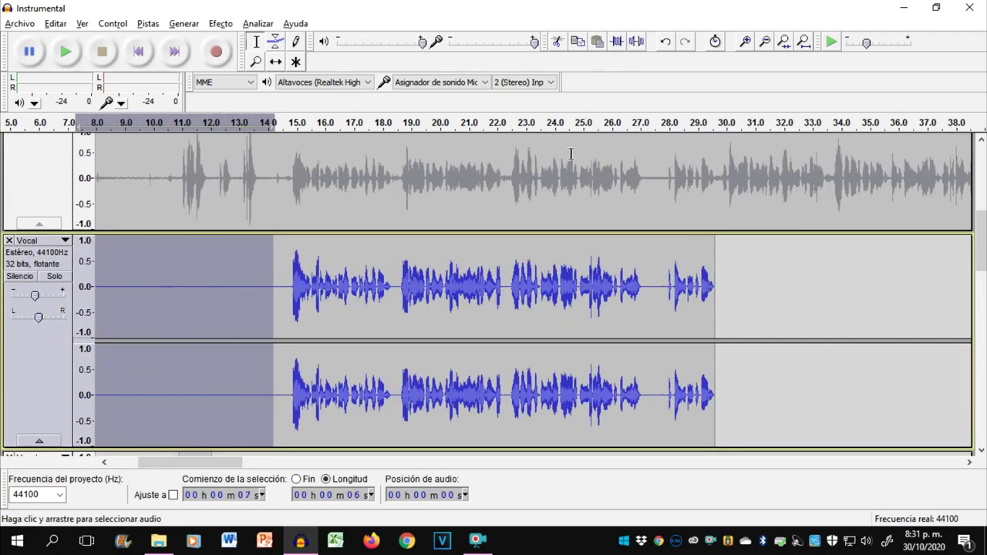
left_click_drag(289, 311, 712, 307)
left_click(482, 312)
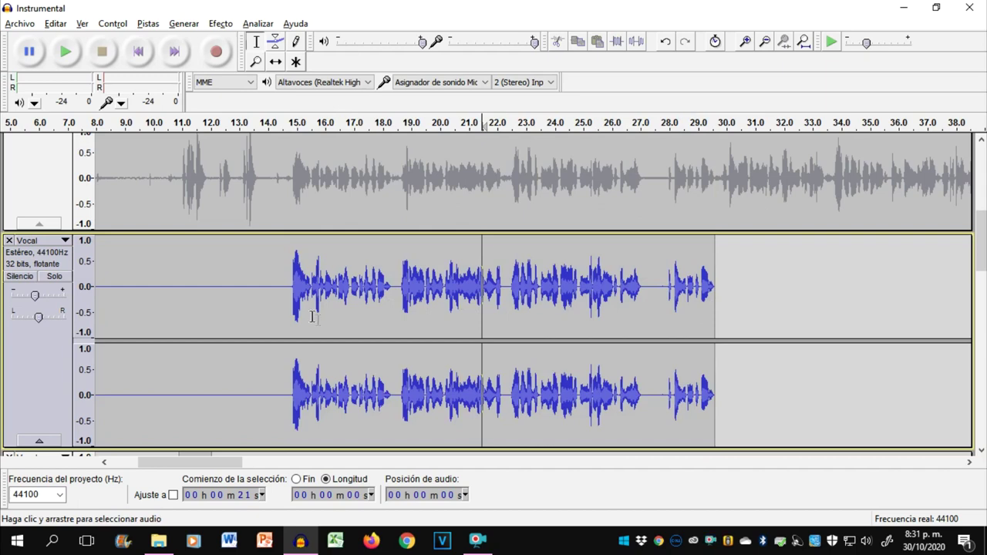
- Listen to the remaining verse of the trimmed Vocal track from about 14 seconds
left_click(287, 288)
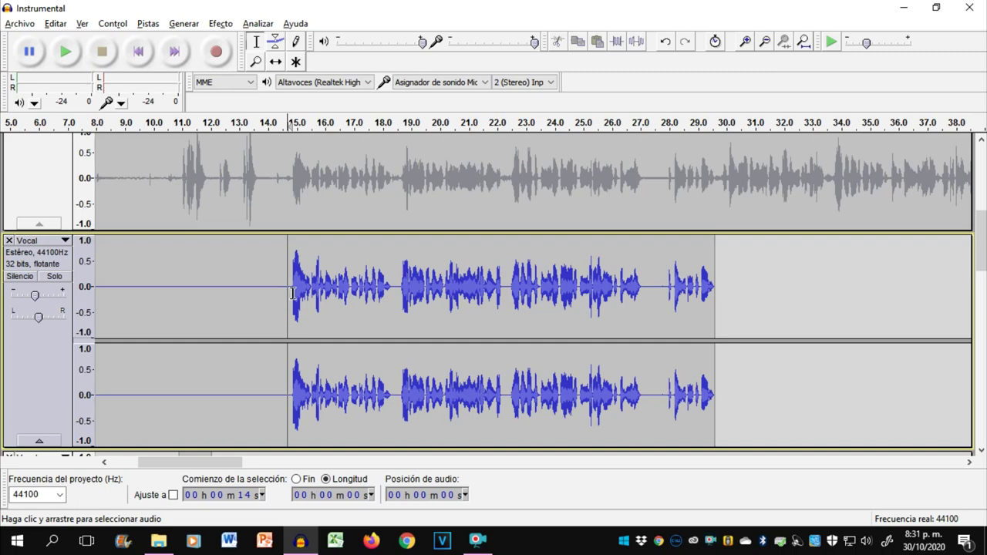
key("space")
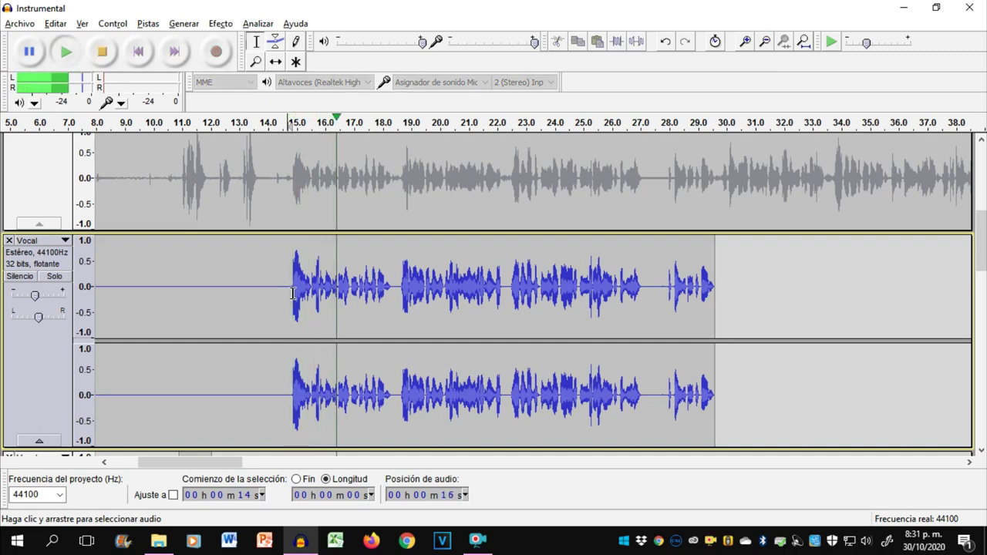
key("space")
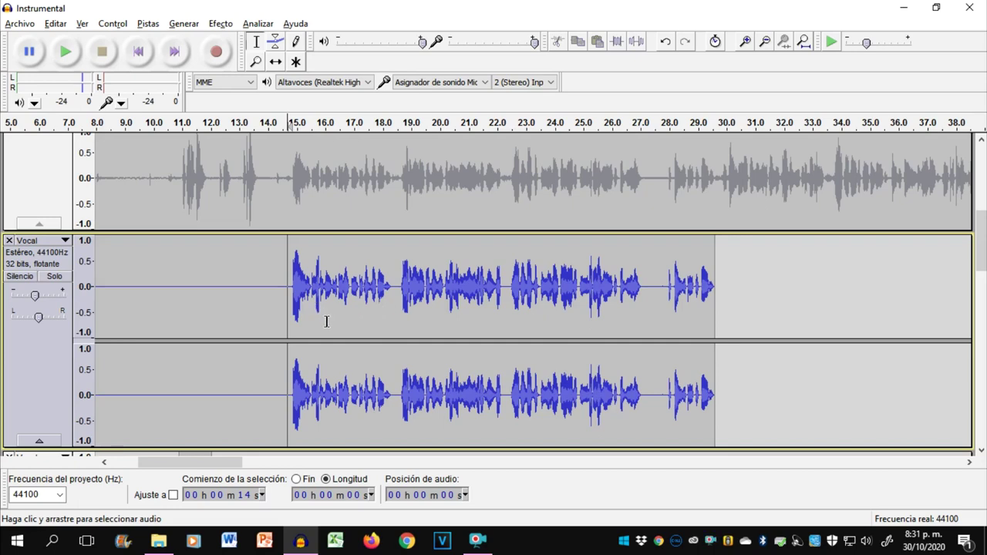
double_click(405, 307)
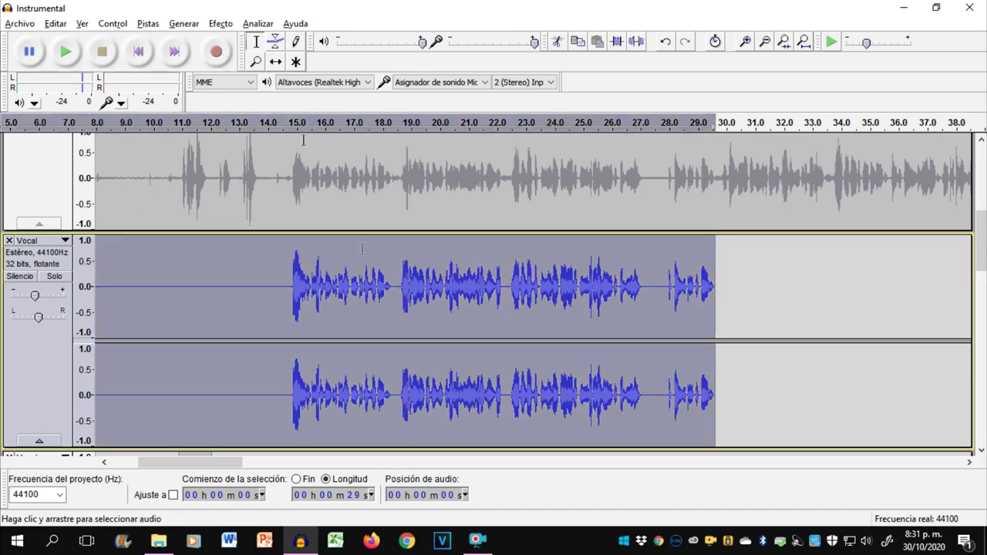
left_click(283, 290)
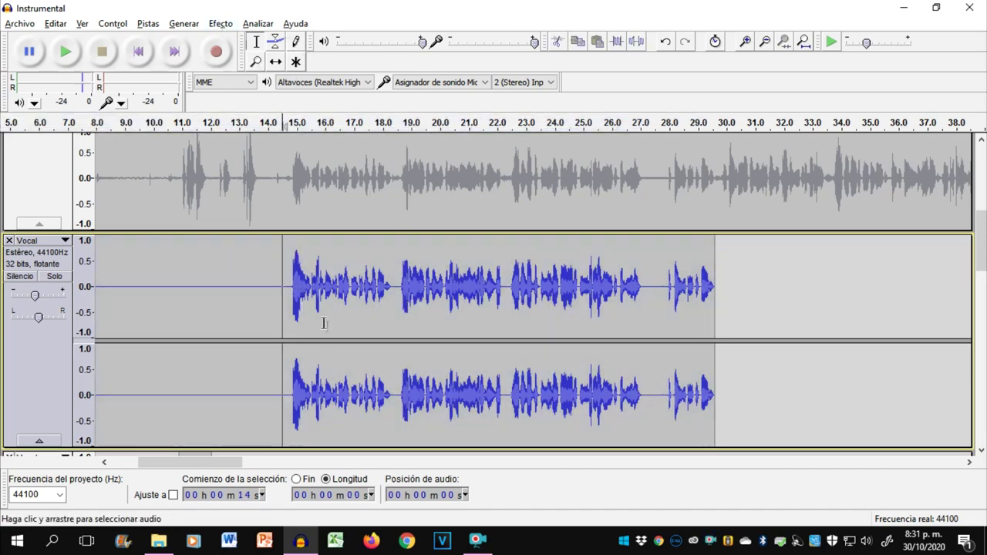
key("space")
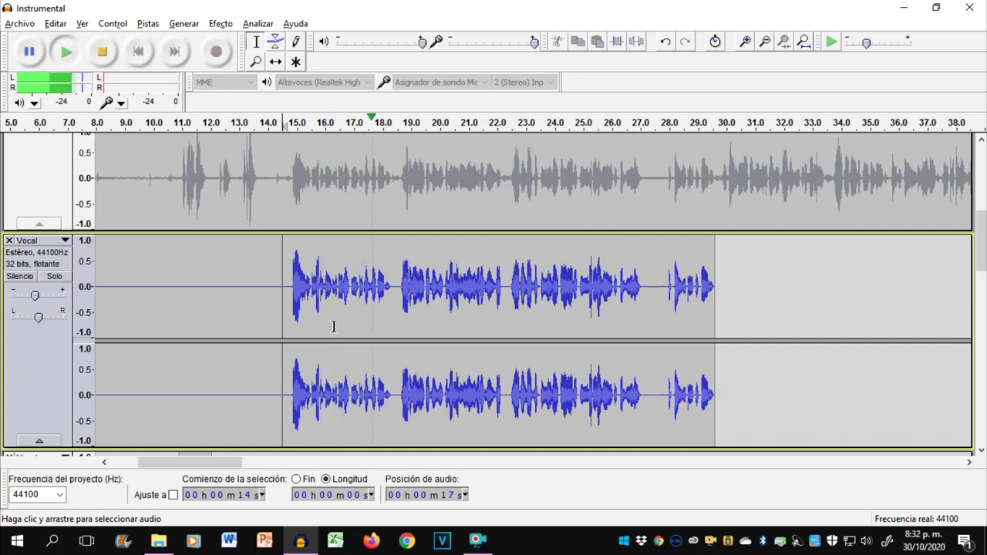
key("space")
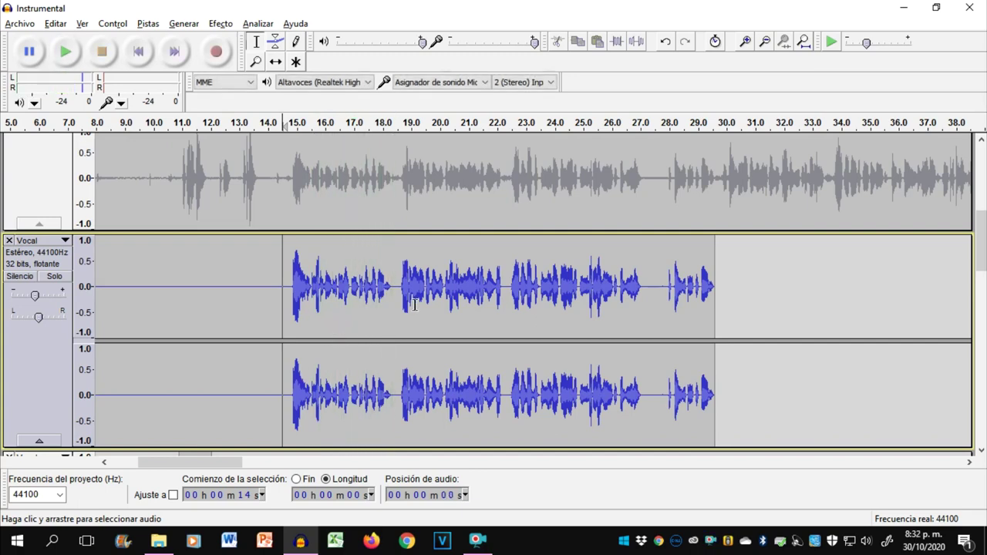
- Unmute the original Vocal track and listen to it in solo from about 14 seconds
scroll(319, 226, "up", 3)
left_click(22, 199)
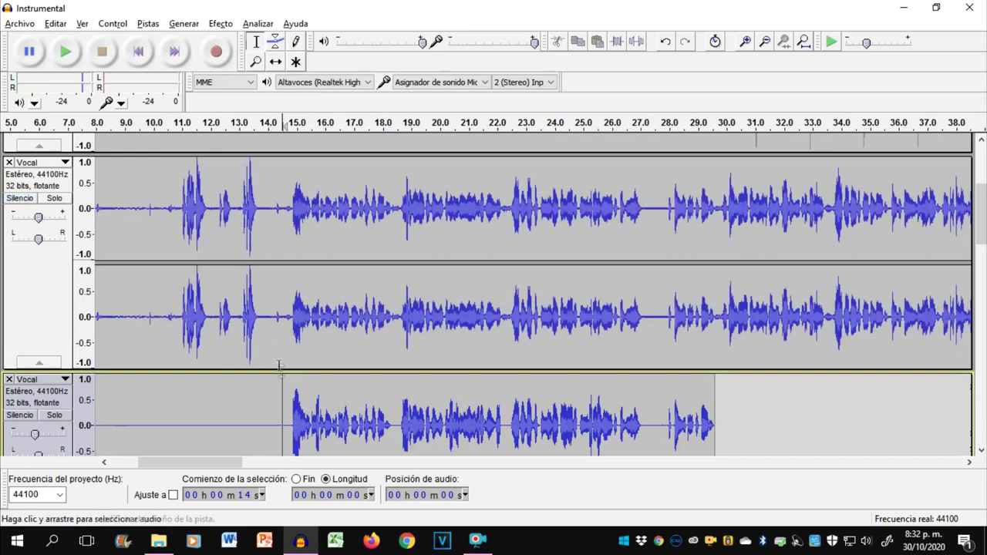
left_click(54, 198)
key("space")
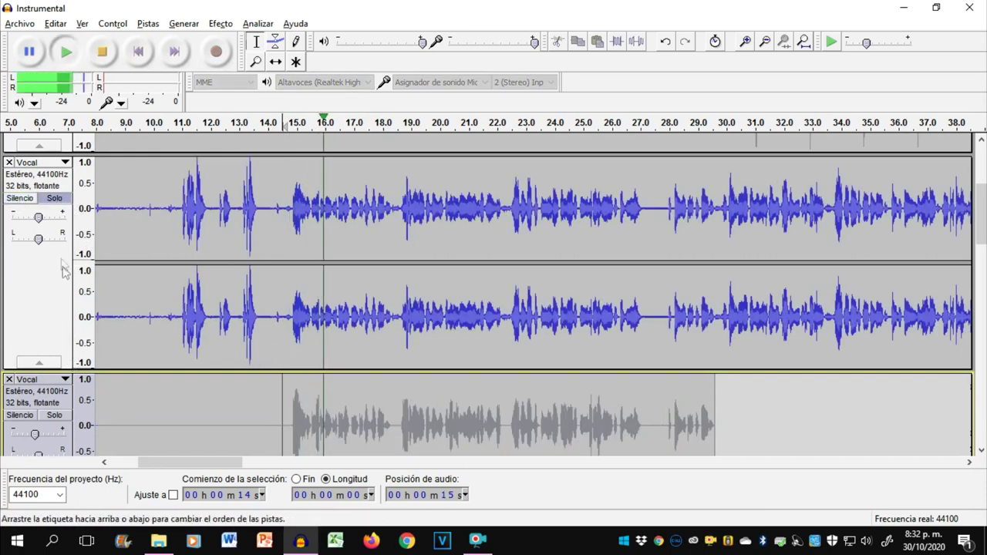
key("space")
left_click(54, 199)
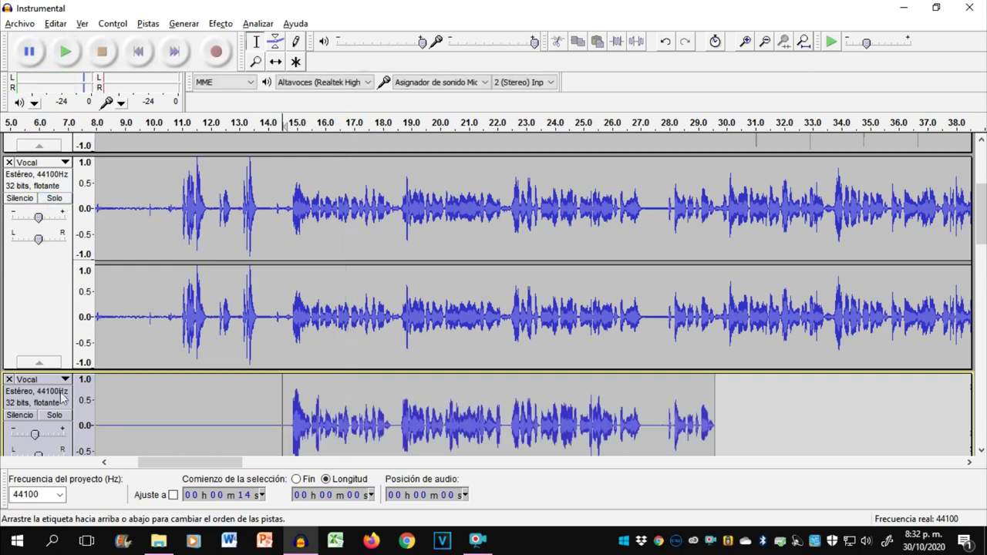
- Listen to the trimmed Vocal track in solo for comparison, mute the original Vocal track, and turn the solo off
left_click(54, 414)
key("space")
left_click(30, 199)
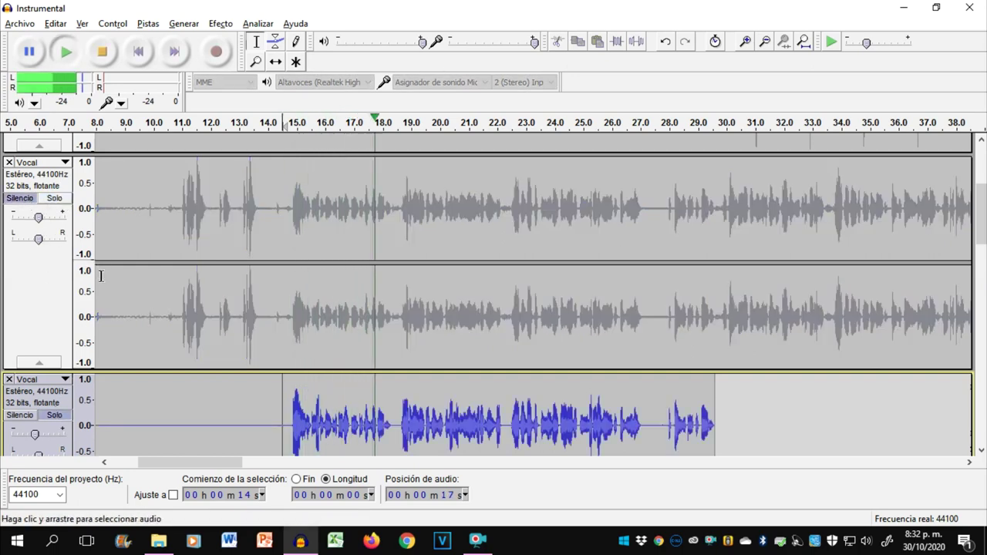
key("space")
scroll(318, 340, "down", 3)
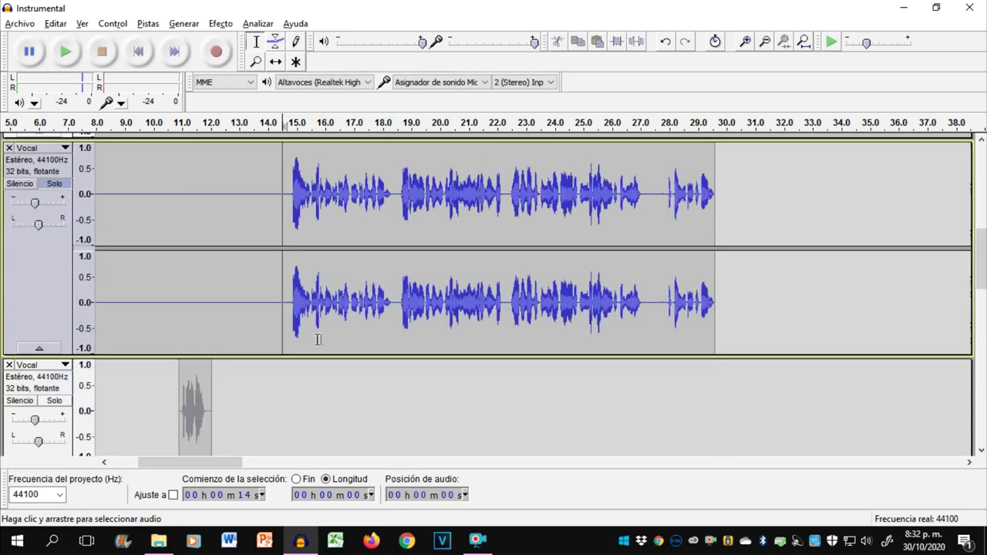
left_click(66, 191)
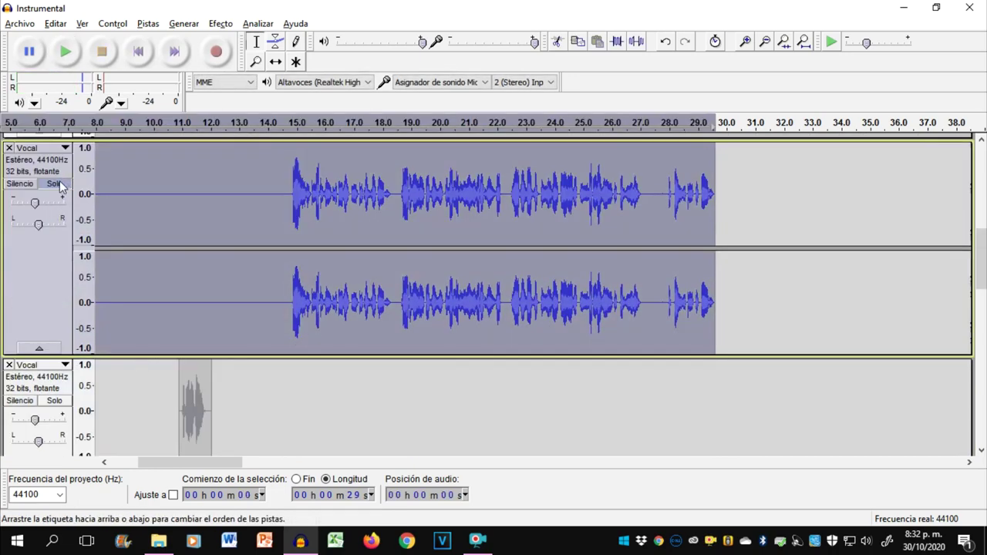
left_click(61, 185)
scroll(254, 274, "down", 5)
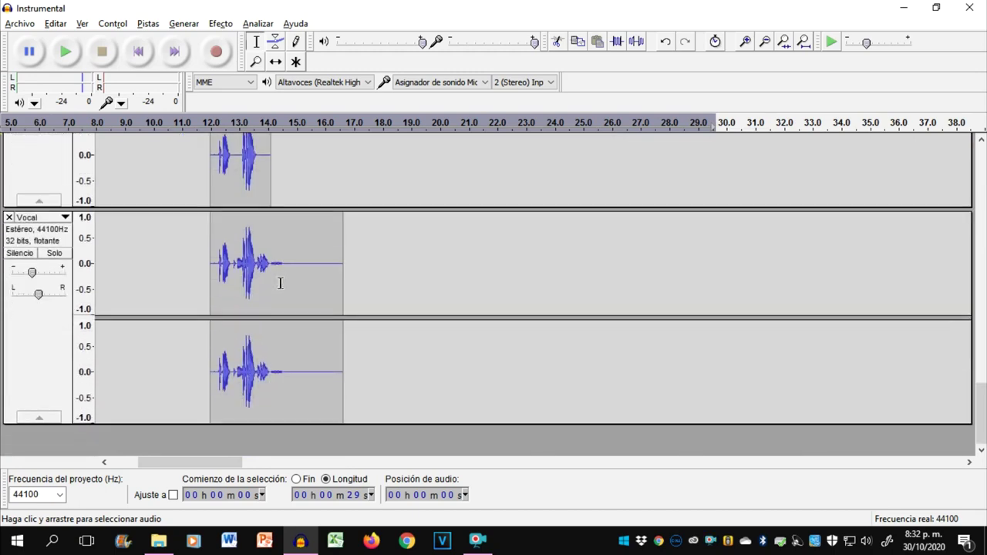
scroll(280, 284, "up", 5)
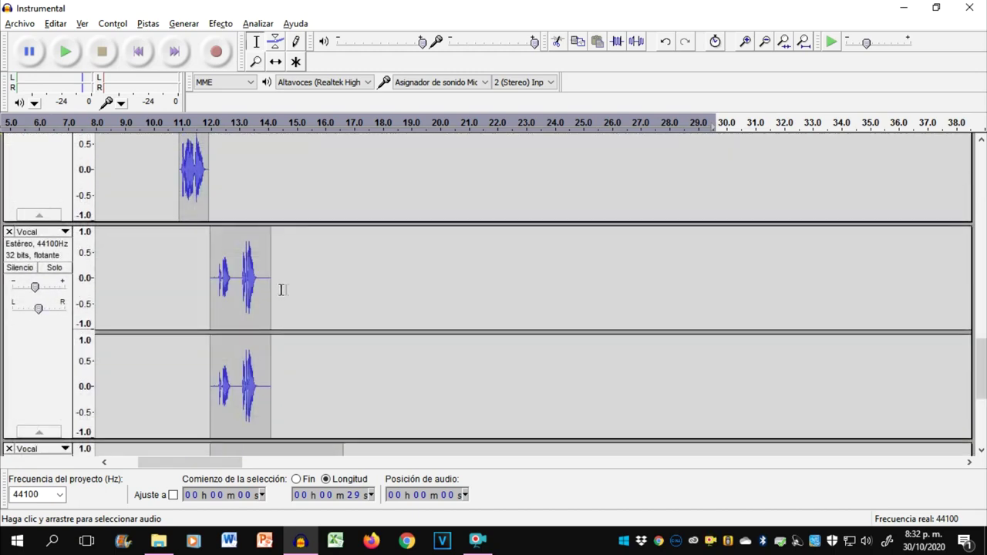
left_click(185, 270)
scroll(193, 269, "up", 3)
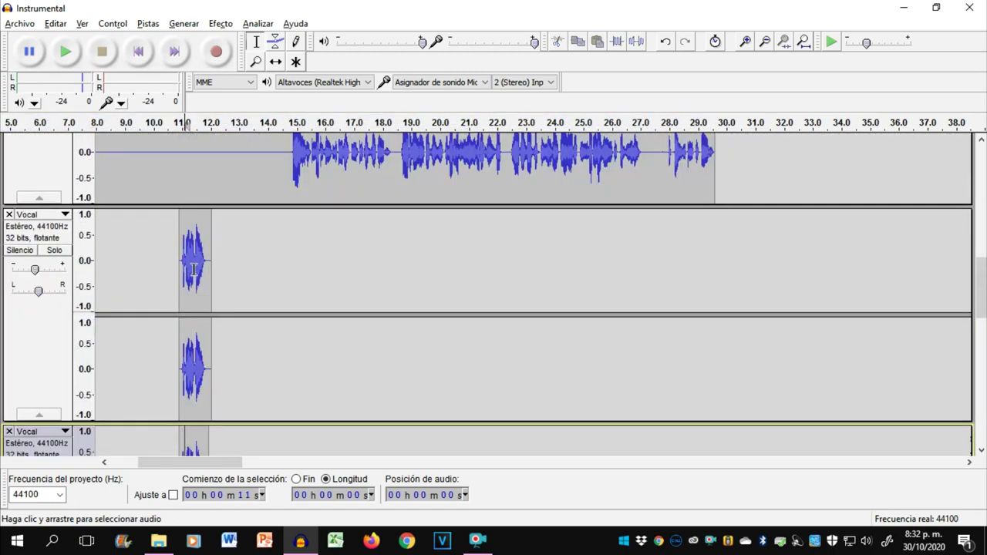
- Return to the project start and look over the full length of the original and duplicated Vocal tracks
scroll(198, 269, "down", 3)
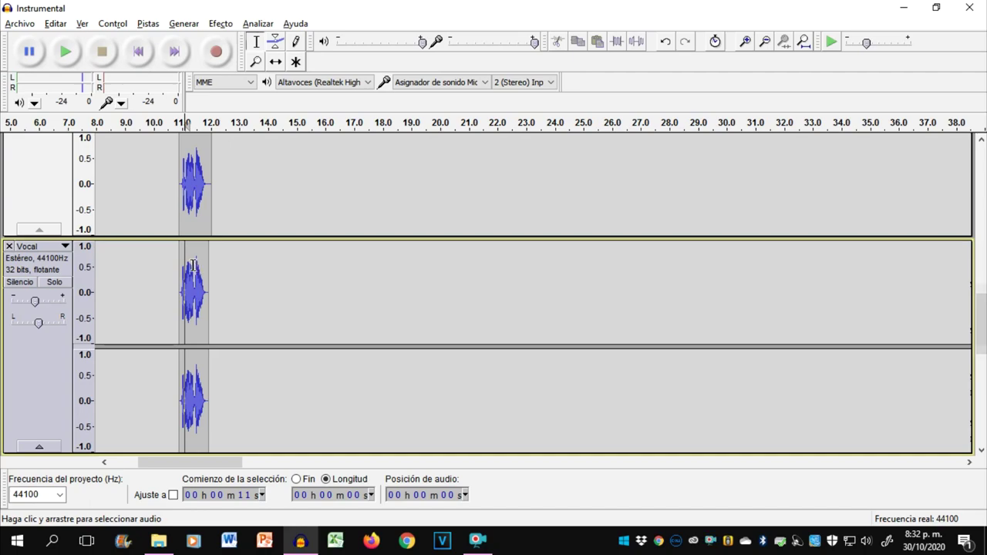
scroll(192, 264, "up", 15)
left_click(138, 49)
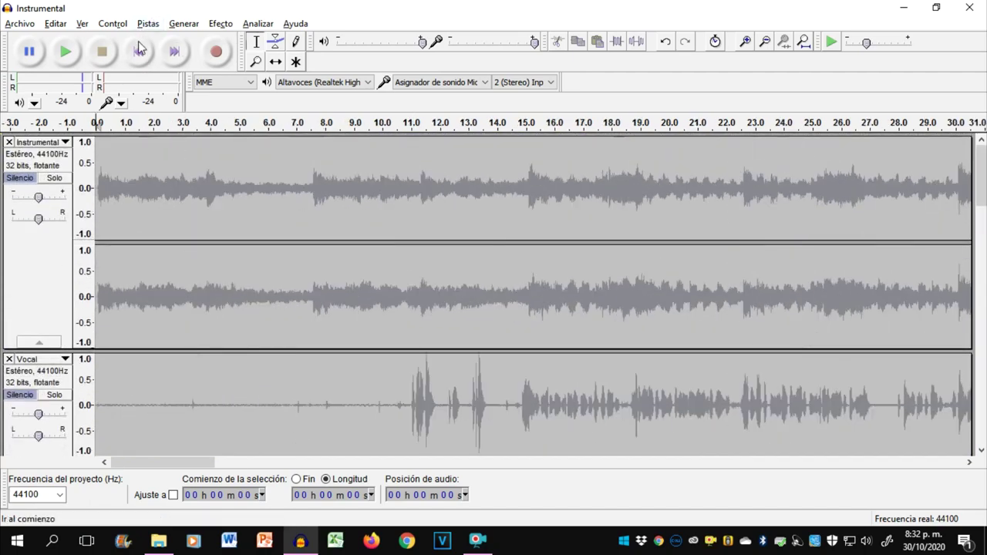
scroll(455, 269, "down", 3)
scroll(167, 329, "down", 5)
scroll(167, 330, "down", 10)
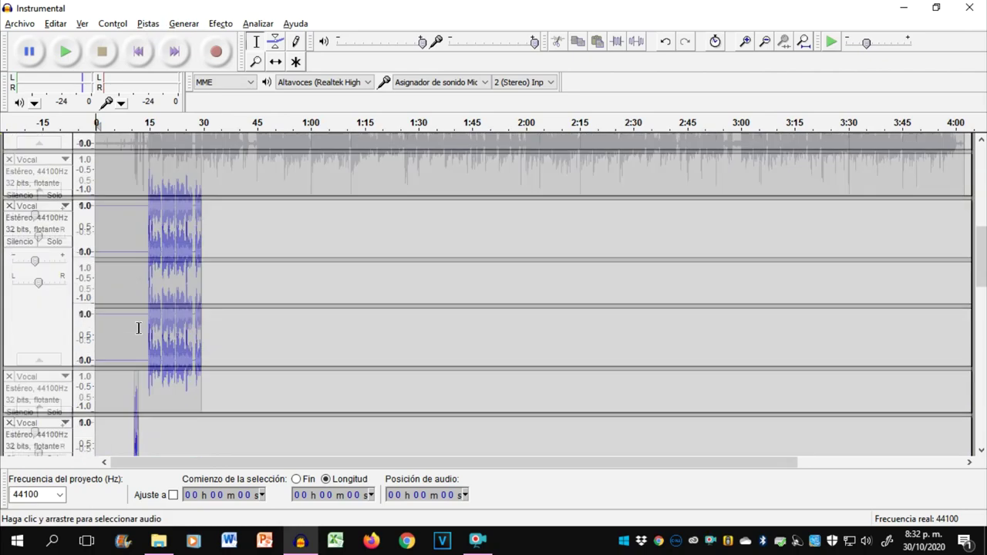
scroll(136, 326, "up", 2)
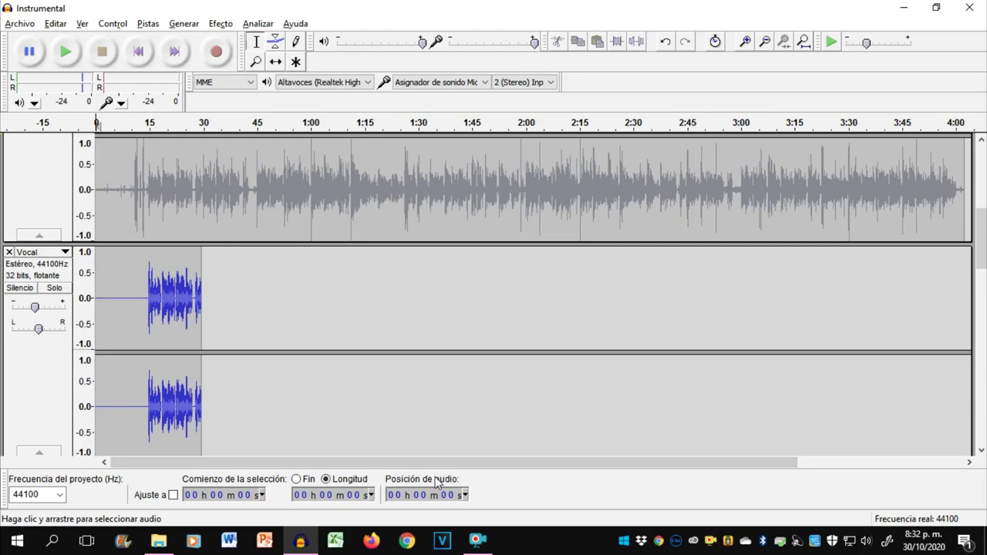
- Play the processed Vocal tracks from about 8 seconds, just before the duplicated phrases
left_click(182, 329)
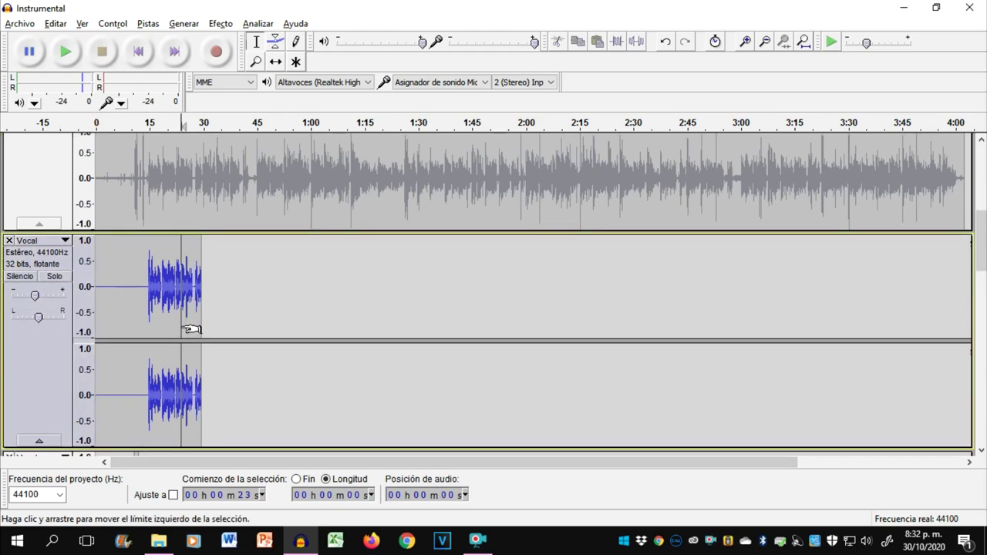
left_click(135, 322)
scroll(136, 325, "down", 5)
left_click(131, 294)
left_click(131, 294)
scroll(139, 309, "down", 3)
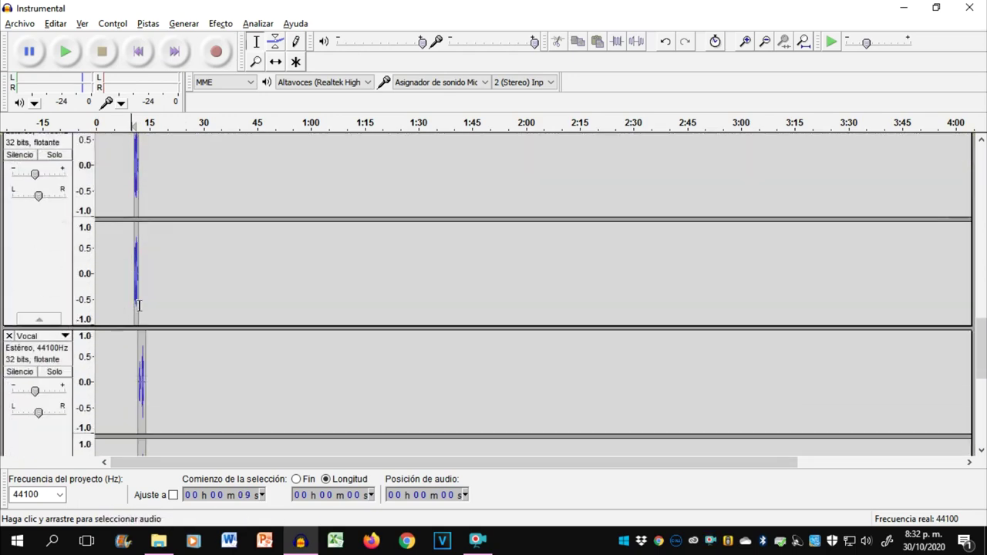
left_click(125, 304)
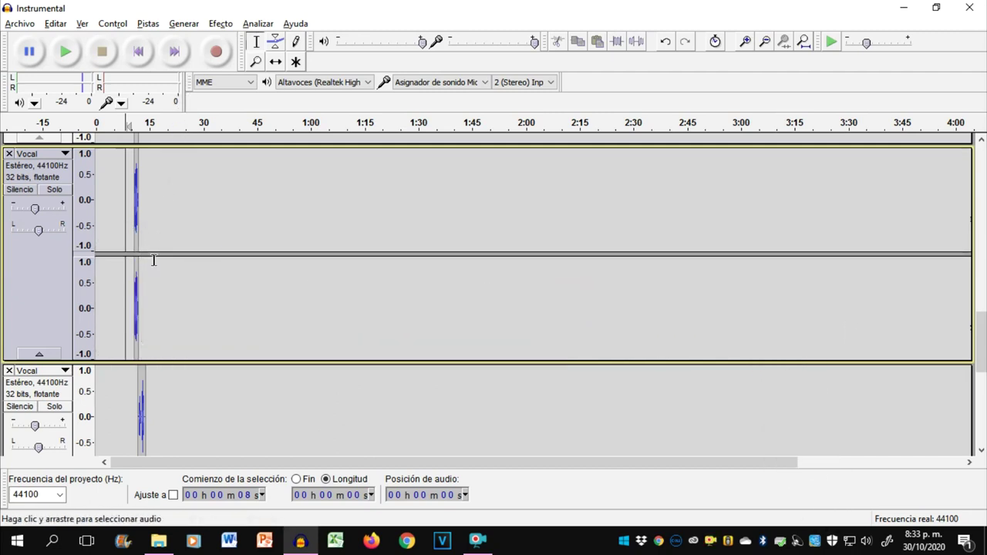
key("space")
- Compare the processed vocals with and without the Instrumental track during playback, then leave the Instrumental unmuted and stop
scroll(151, 250, "up", 3)
scroll(151, 250, "up", 5)
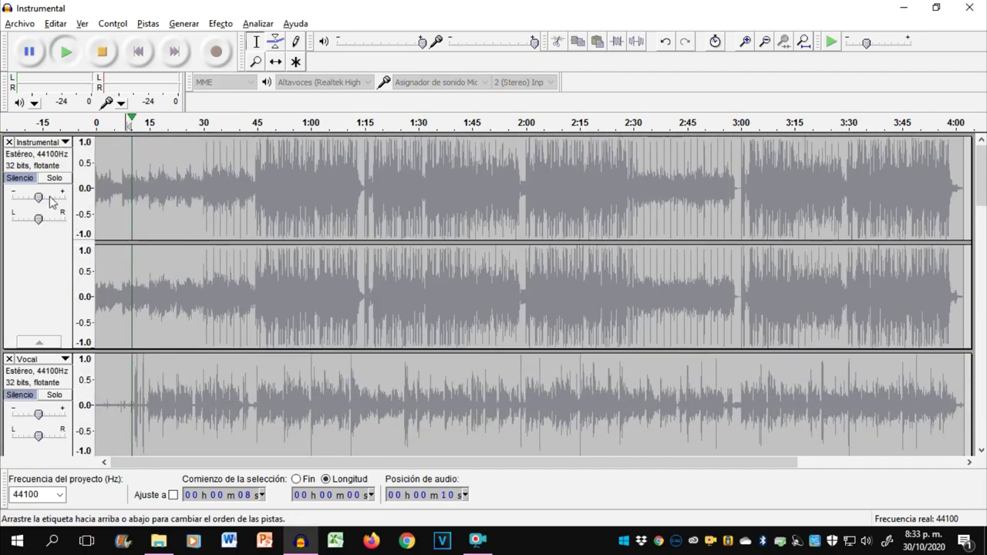
left_click(22, 179)
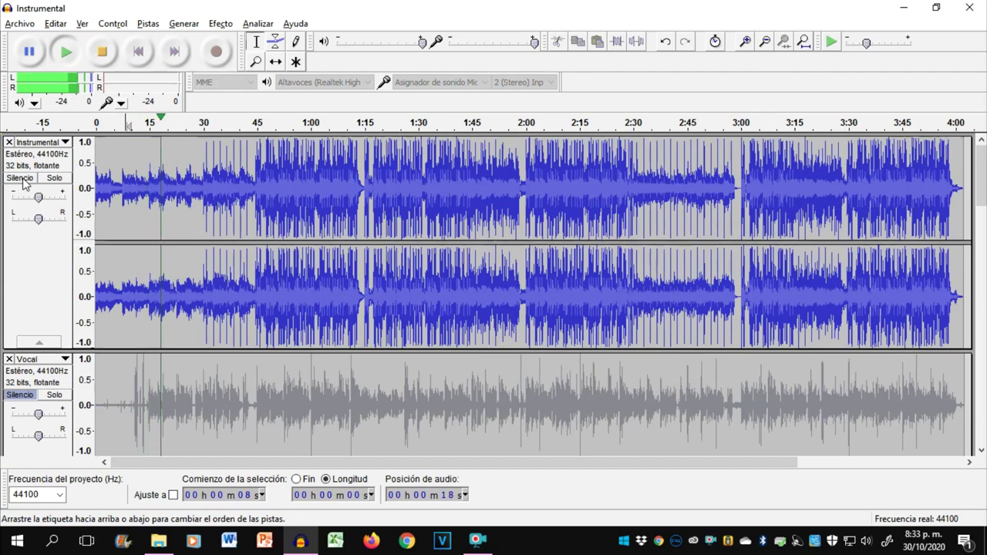
left_click(23, 181)
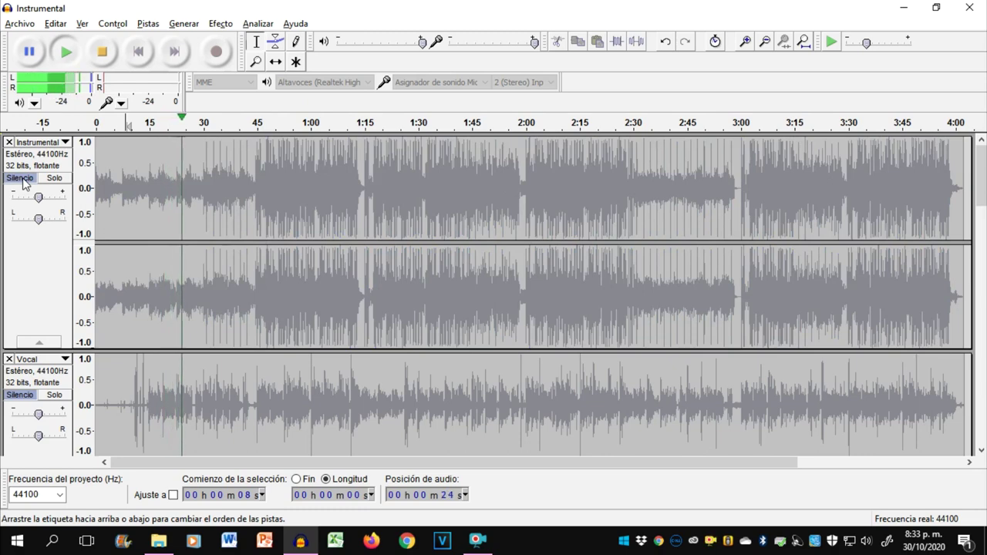
left_click(21, 179)
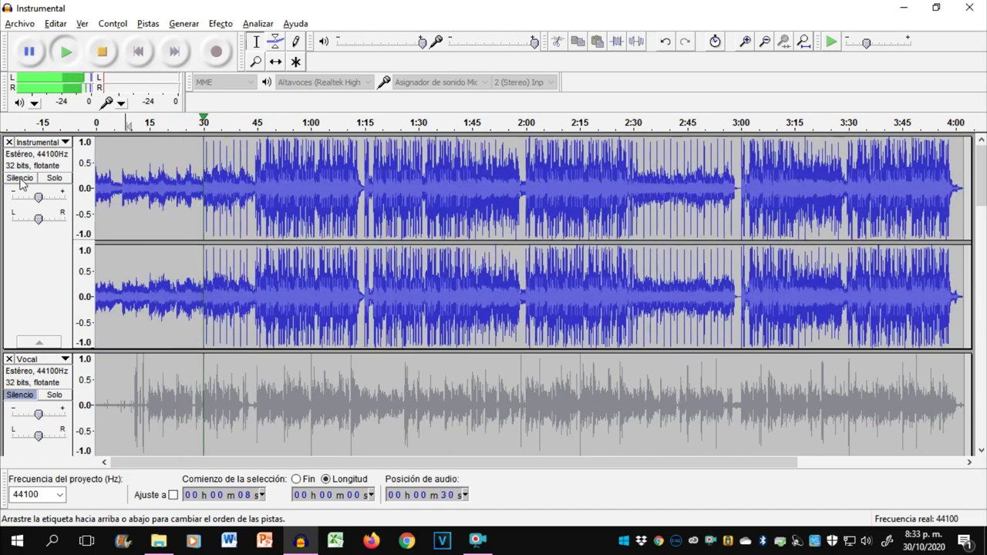
key("space")
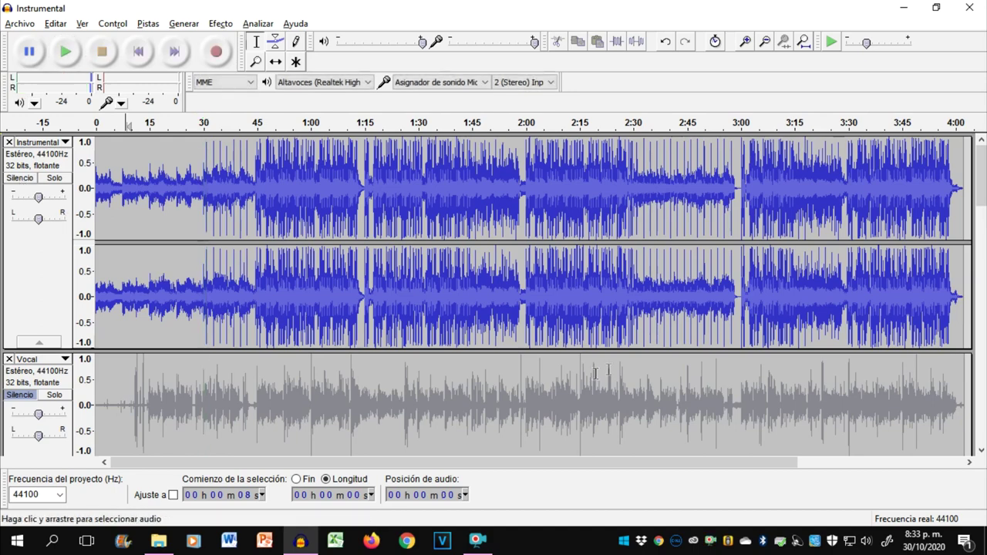
- Unmute the original Vocal track and solo it together with the Instrumental track
scroll(646, 343, "down", 5)
scroll(205, 357, "up", 3)
left_click(20, 304)
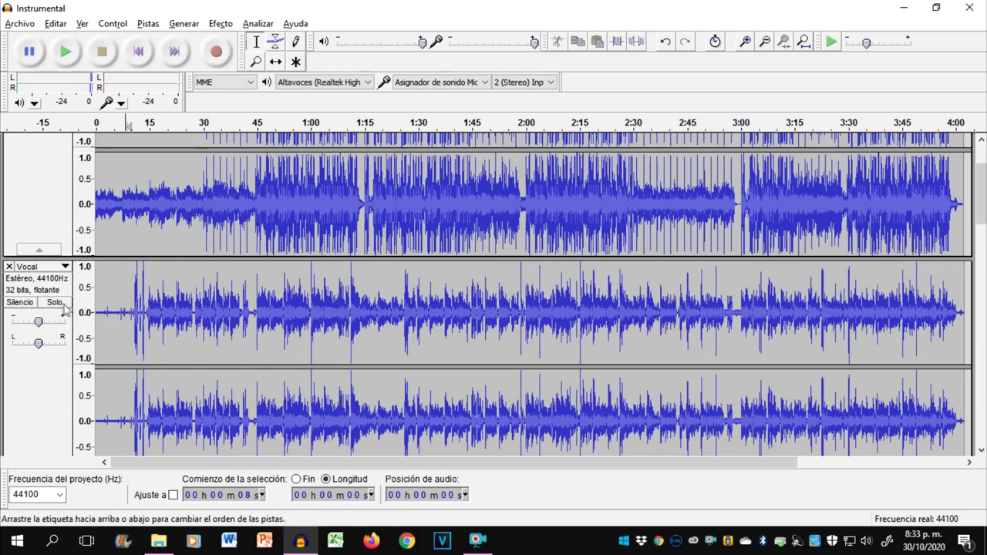
left_click(54, 302)
scroll(65, 216, "up", 2)
left_click(54, 178)
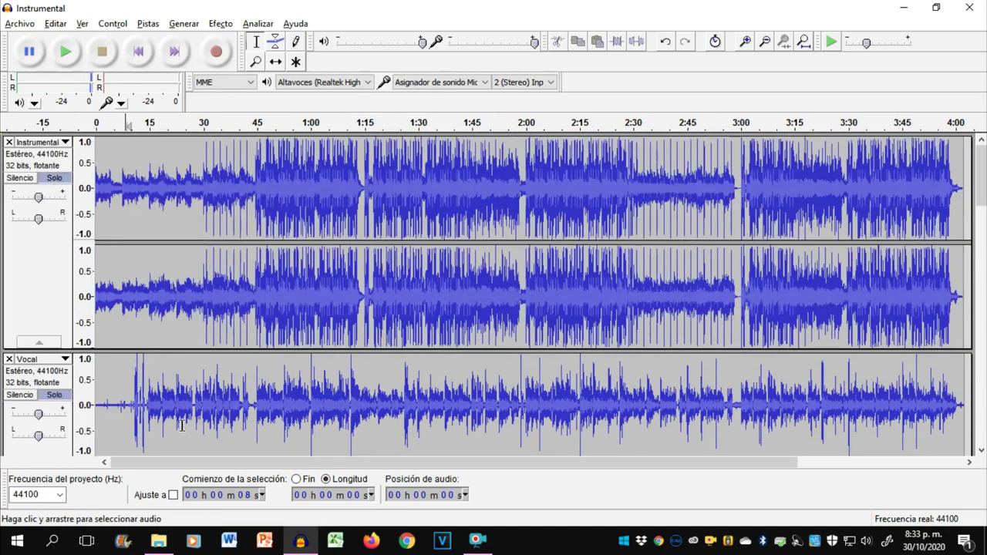
- Turn off the Instrumental track's solo and play the original Vocal track alone from about 9 seconds
left_click(135, 411)
scroll(143, 412, "down", 3)
left_click(129, 401)
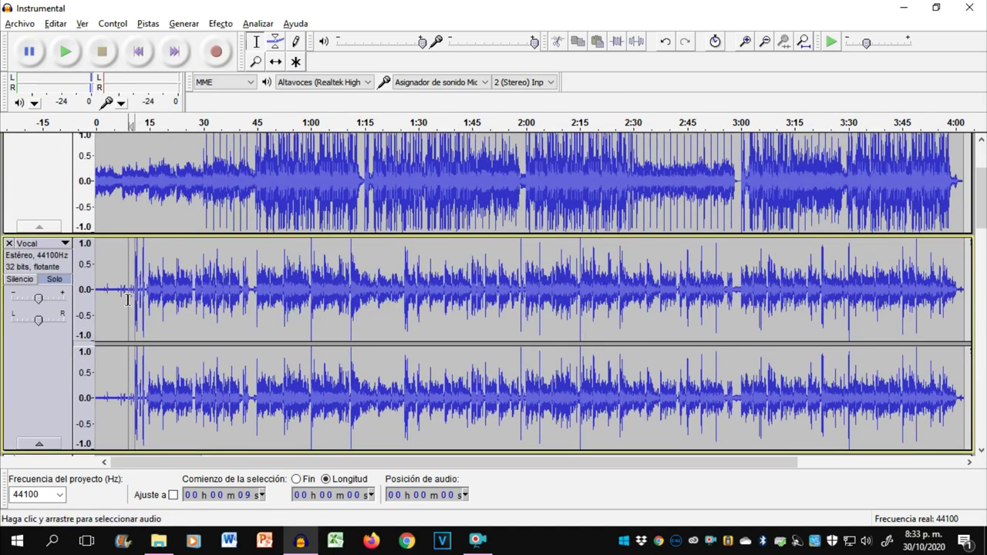
scroll(116, 308, "up", 3)
left_click(54, 177)
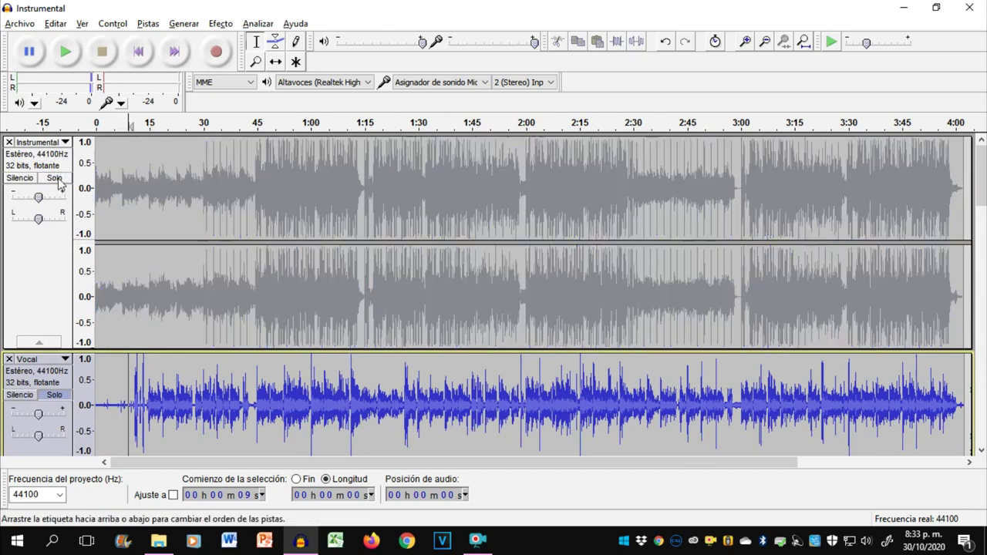
key("space")
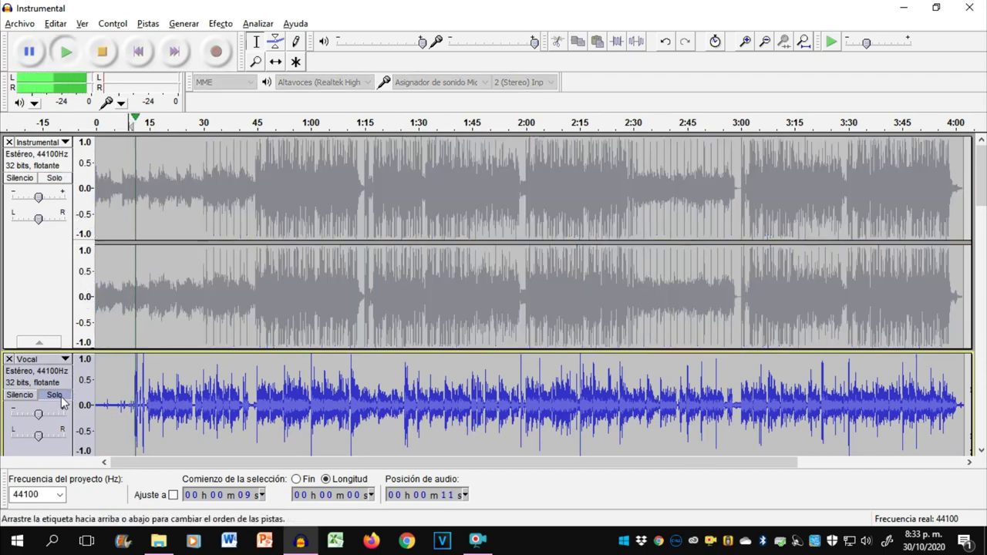
- Turn off the original Vocal's solo, mute the Instrumental, and alternate the original Vocal's mute to compare the vocals, leaving it muted
left_click(61, 399)
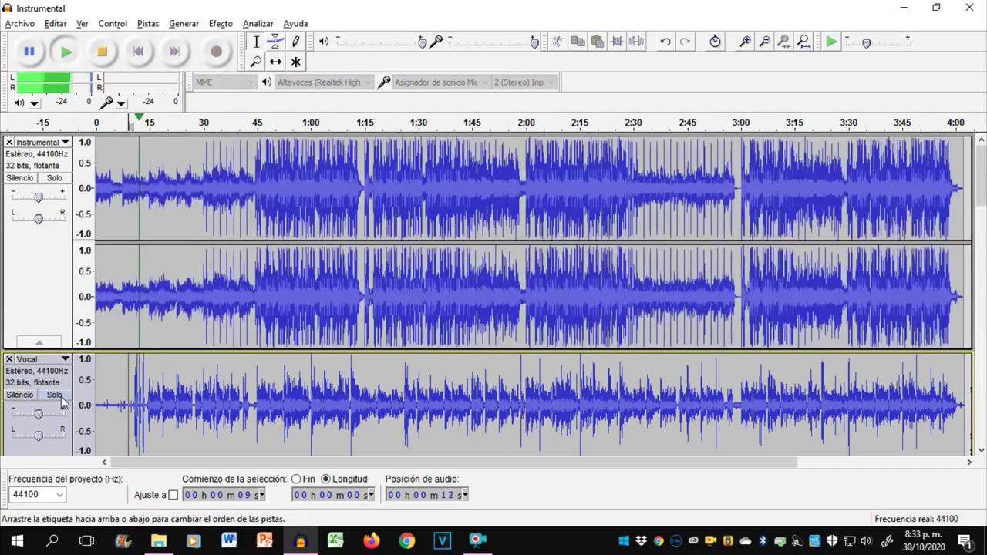
left_click(20, 395)
left_click(21, 178)
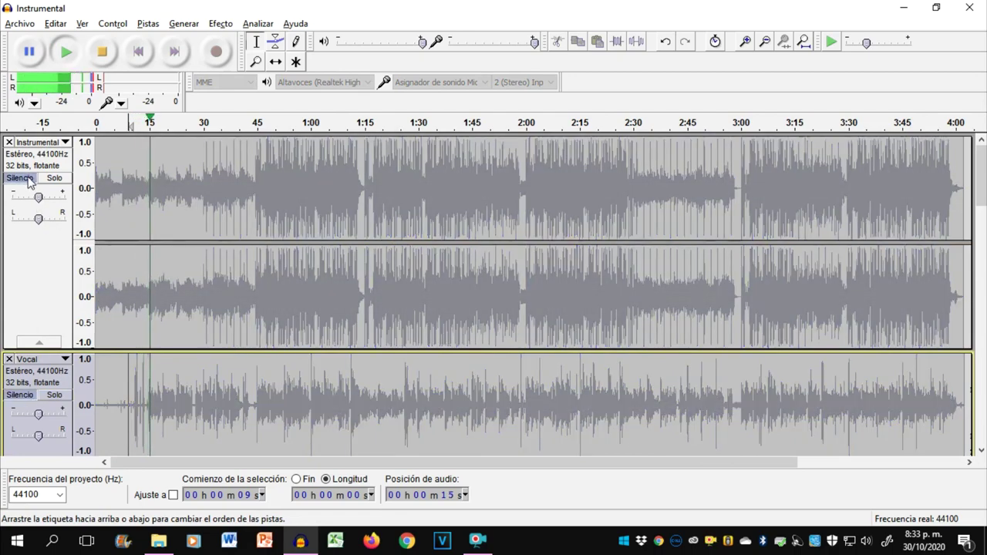
left_click(29, 398)
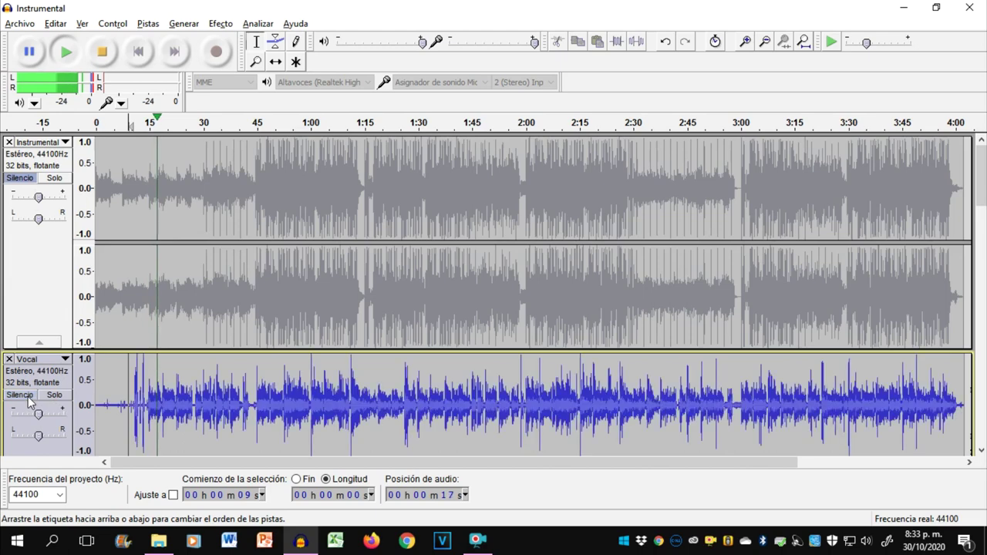
left_click(28, 399)
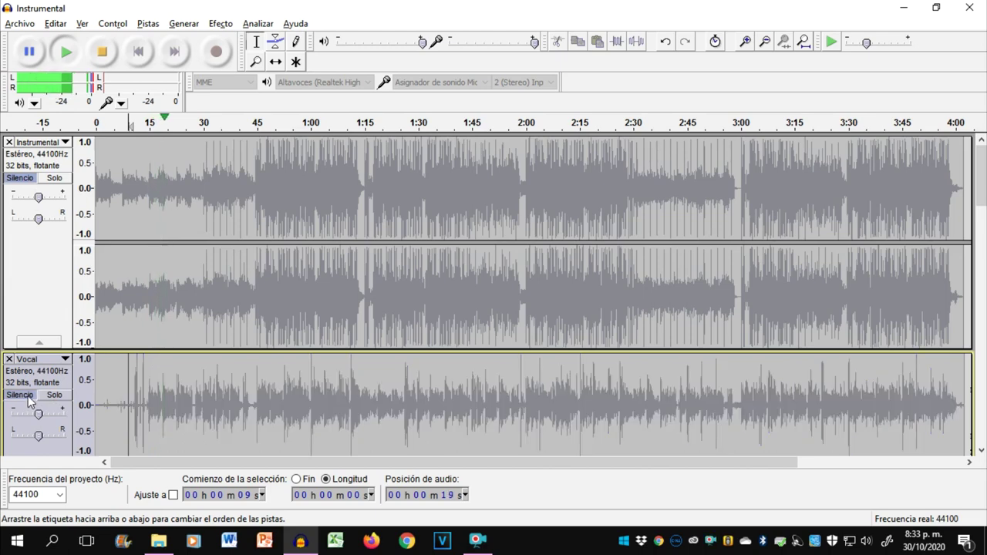
left_click(28, 398)
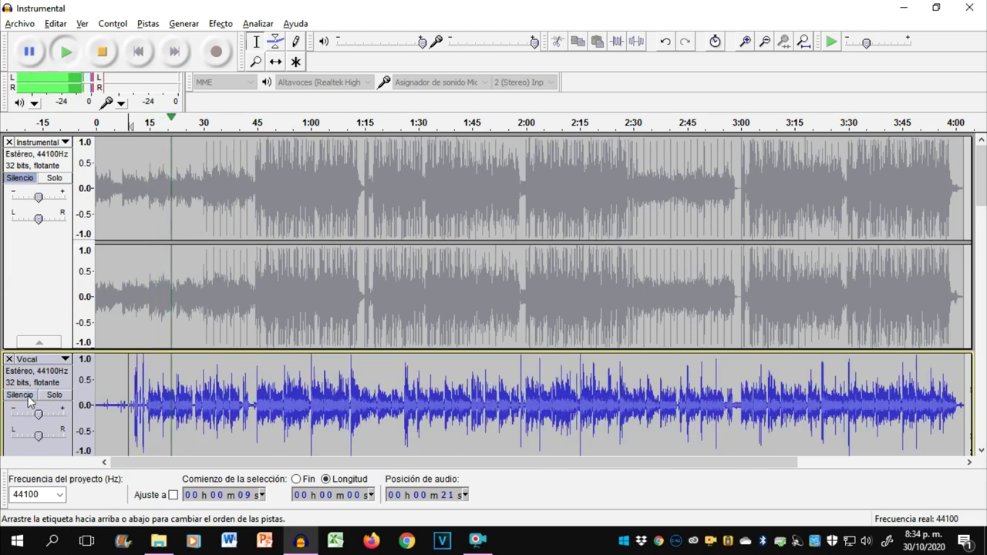
left_click(29, 397)
key("space")
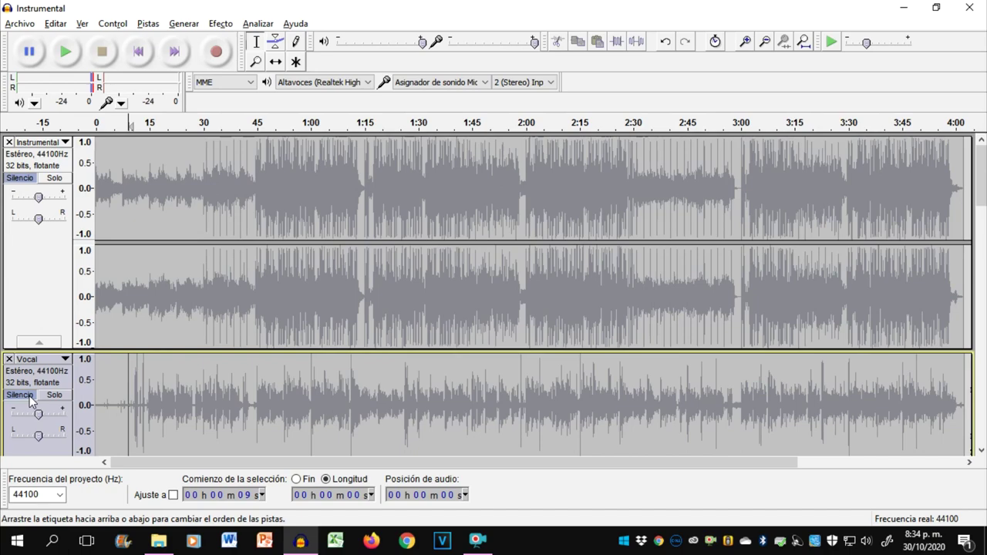
key("ctrl+z")
key("ctrl+z")
key("ctrl+z")
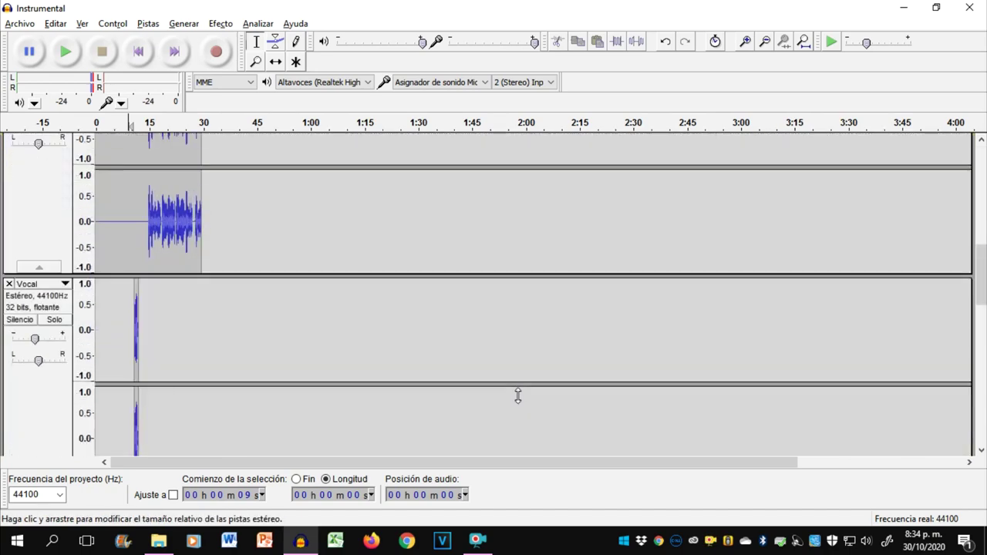
scroll(417, 422, "up", 4)
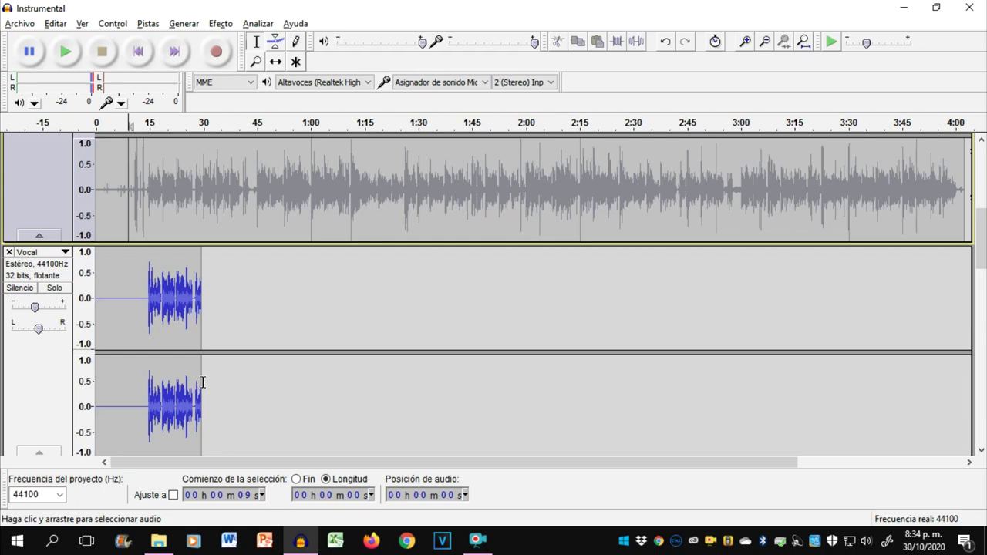
left_click_drag(146, 312, 202, 325)
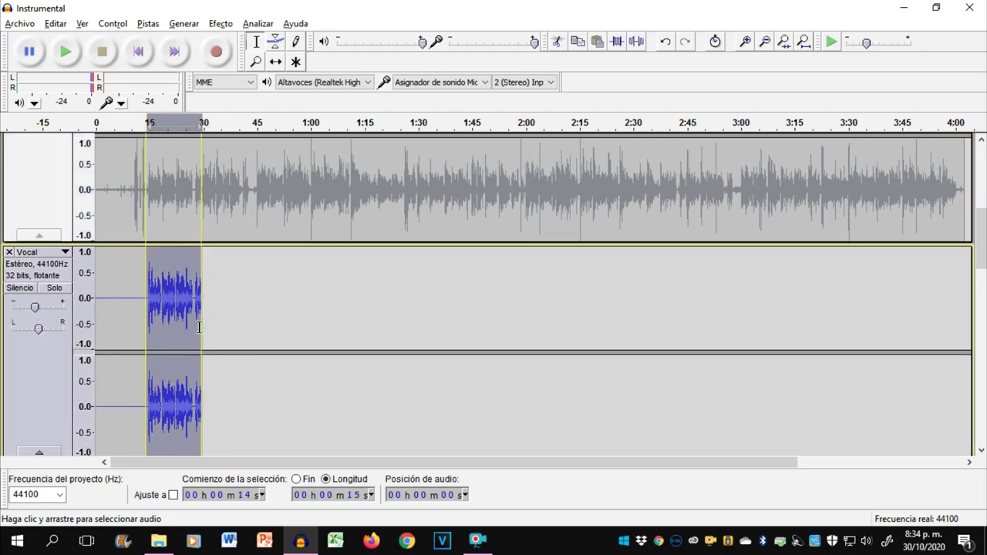
scroll(192, 328, "down", 1)
scroll(143, 325, "up", 3, "ctrl")
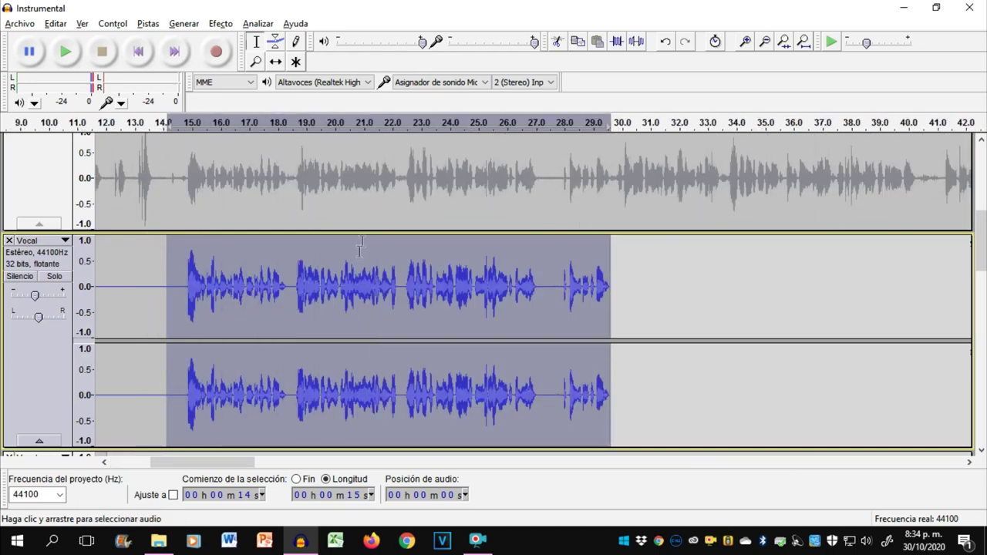
left_click(220, 23)
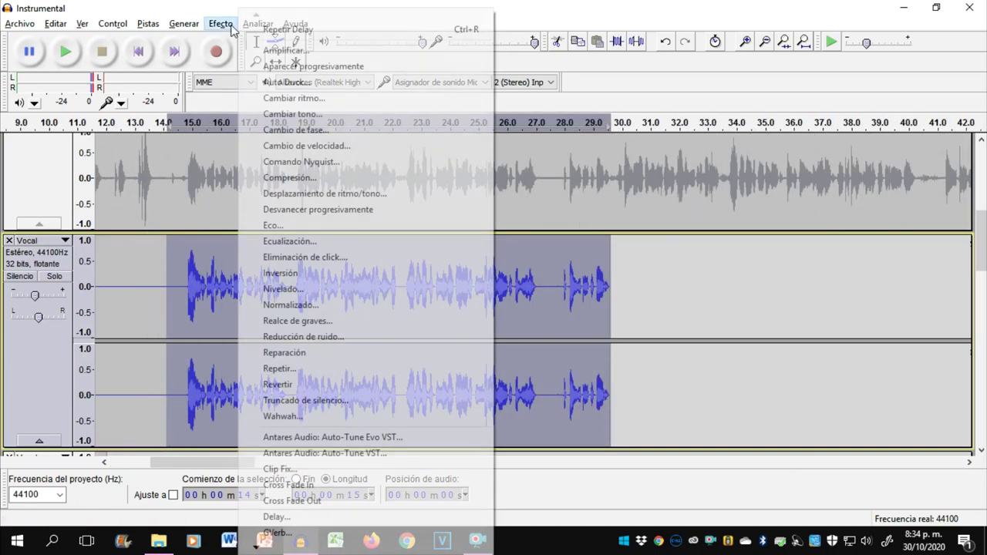
left_click(179, 268)
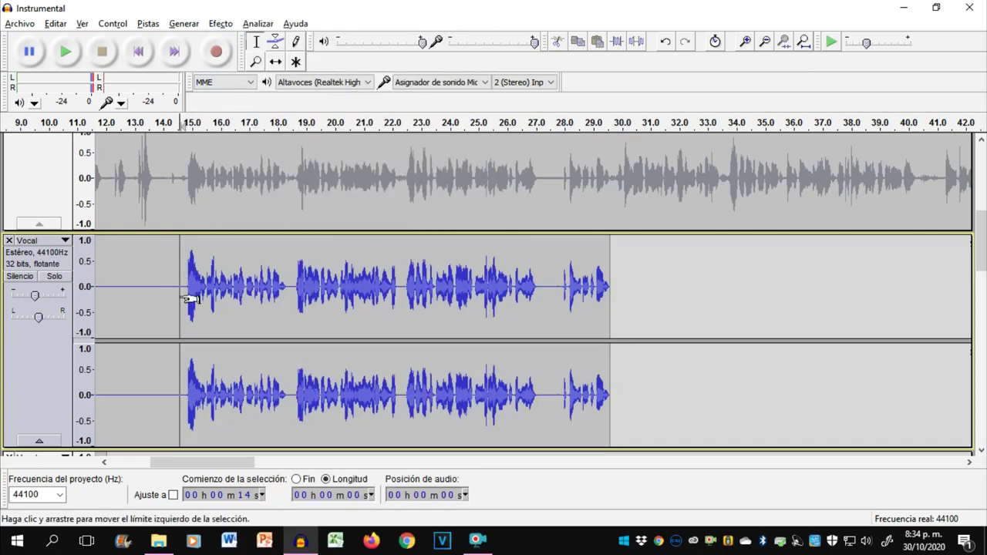
- Open Auto-Tune VST for the trimmed Vocal's phrase from about 18 to 22 seconds and set the key to E and the scale to Major
left_click_drag(293, 300, 401, 312)
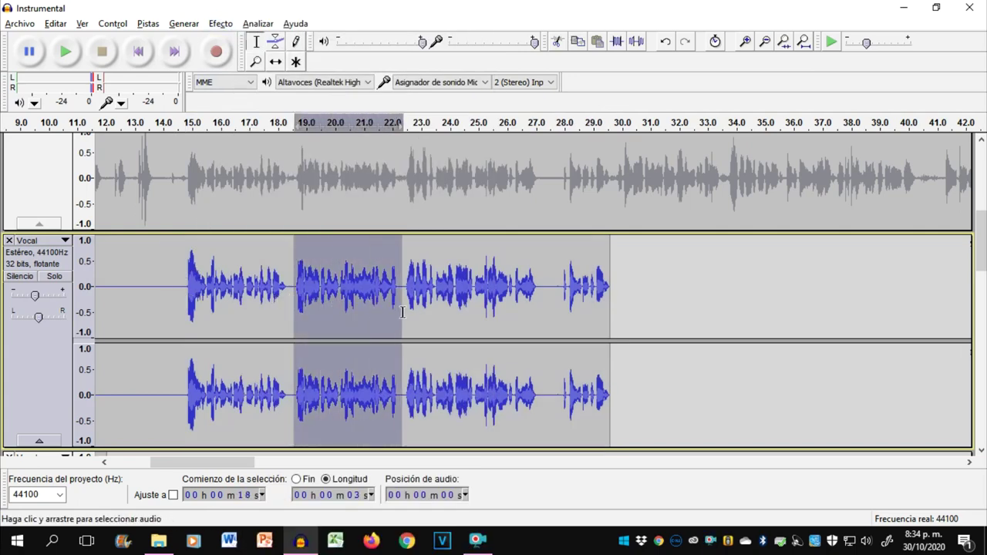
left_click(221, 23)
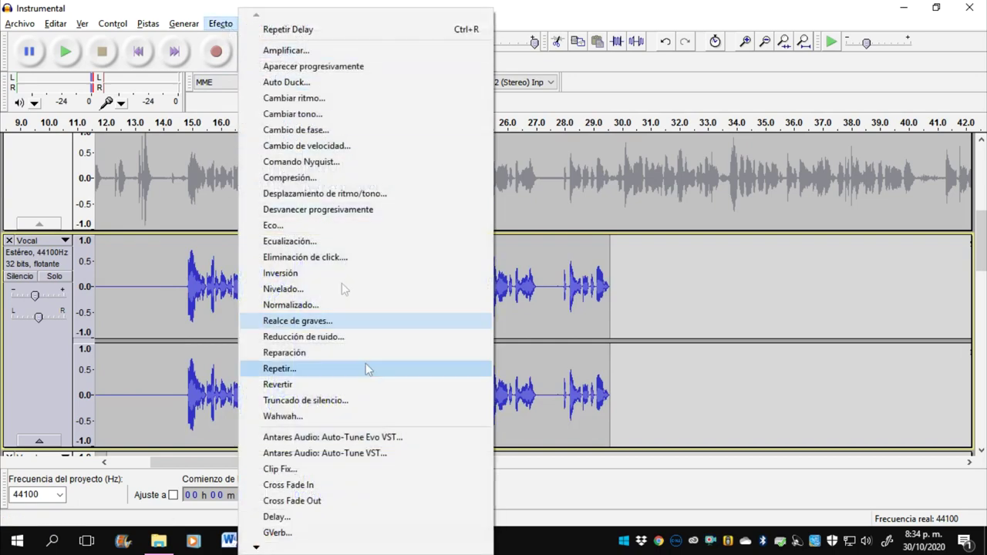
left_click(390, 460)
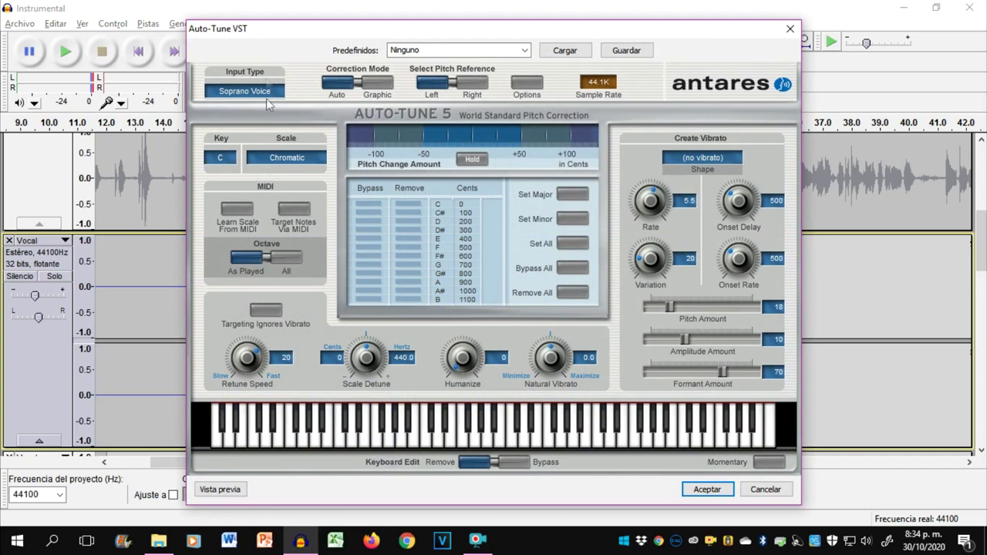
left_click(218, 158)
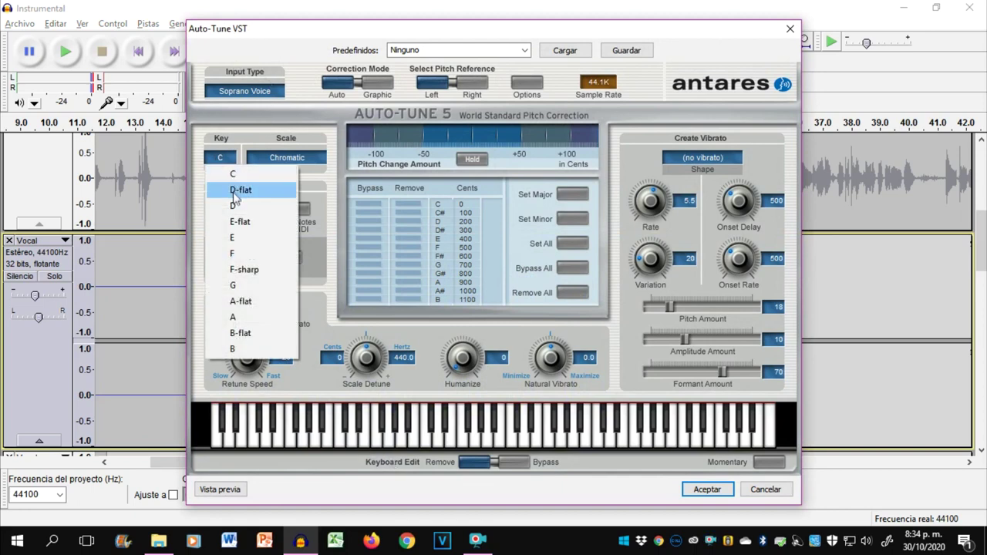
left_click(237, 239)
left_click(287, 157)
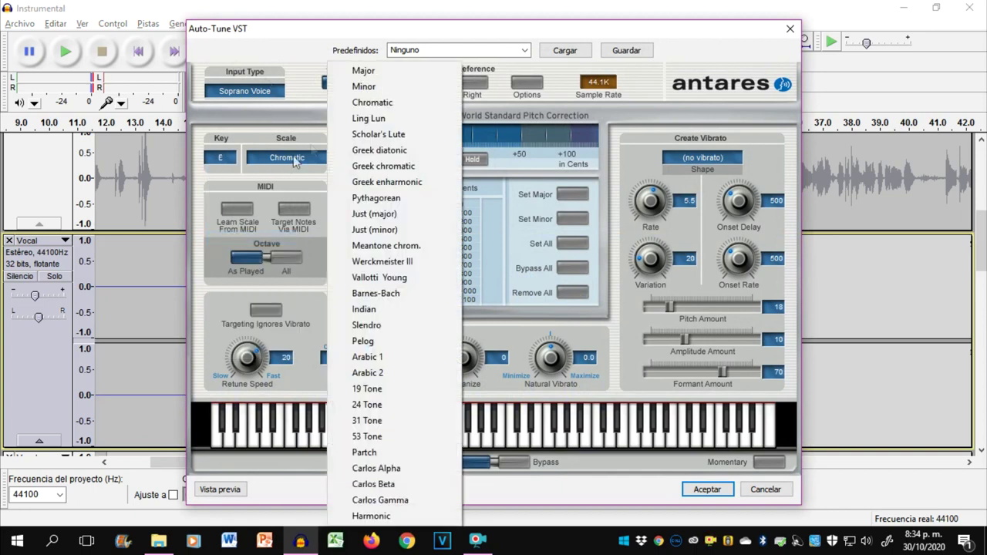
left_click(362, 70)
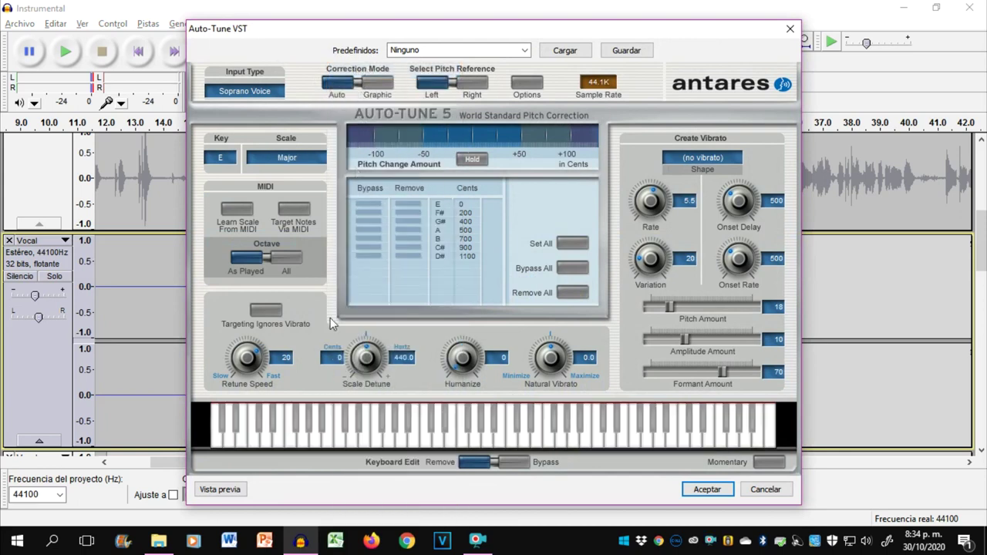
- Set Auto-Tune's Retune Speed to 7, preview the correction, and close the effect without applying it
left_click_drag(247, 361, 246, 351)
left_click(235, 491)
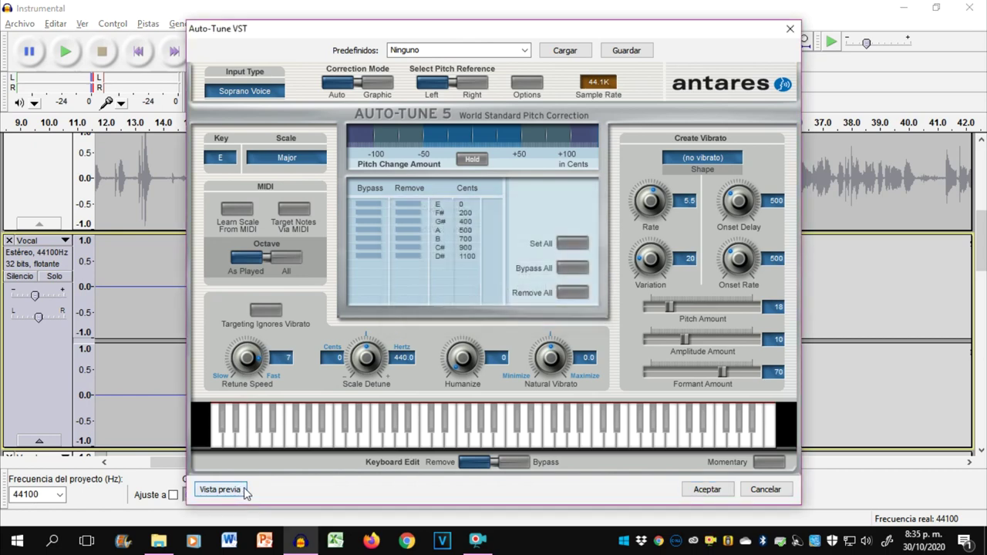
left_click(763, 489)
- Select the whole trimmed Vocal clip and apply Auto-Tune VST to it with the E Major settings and Retune Speed 7
double_click(216, 287)
left_click(221, 23)
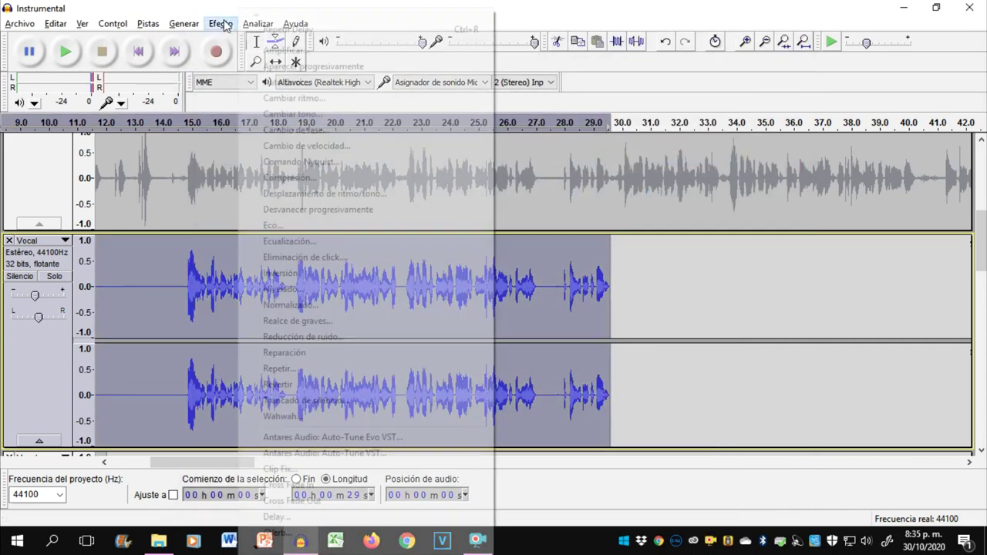
left_click(357, 437)
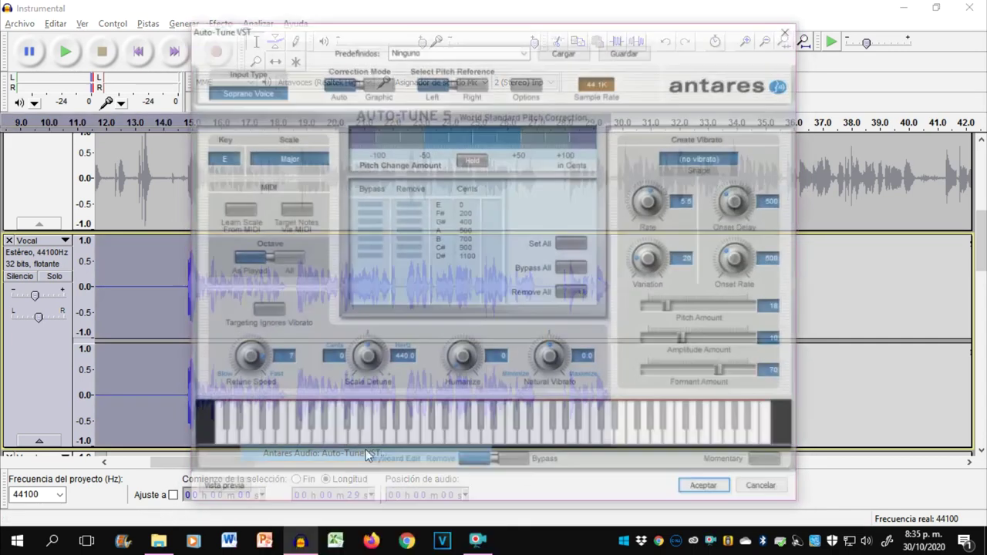
left_click(704, 491)
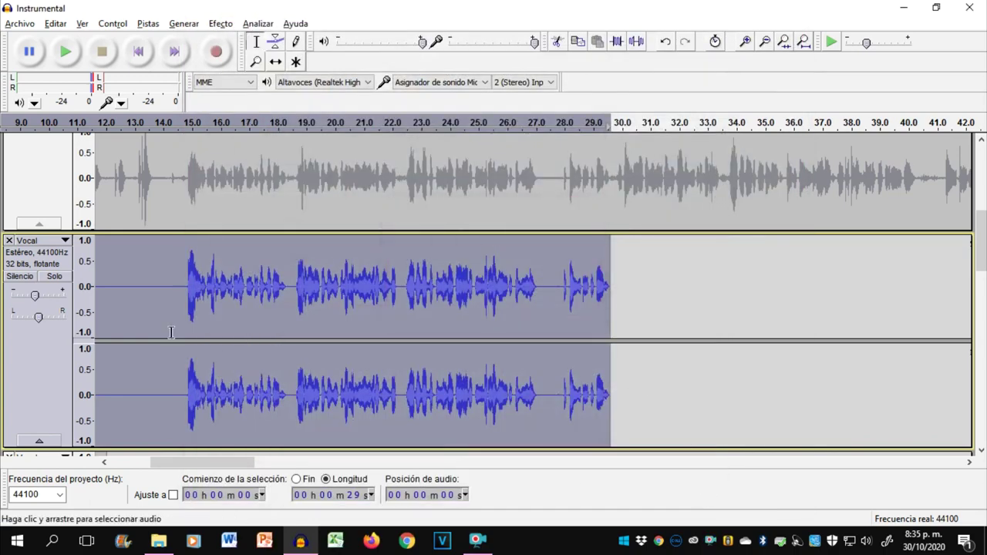
- Play the pitch-corrected Vocal from about 14 seconds to the end of the clip, then stop playback
left_click(172, 333)
key("space")
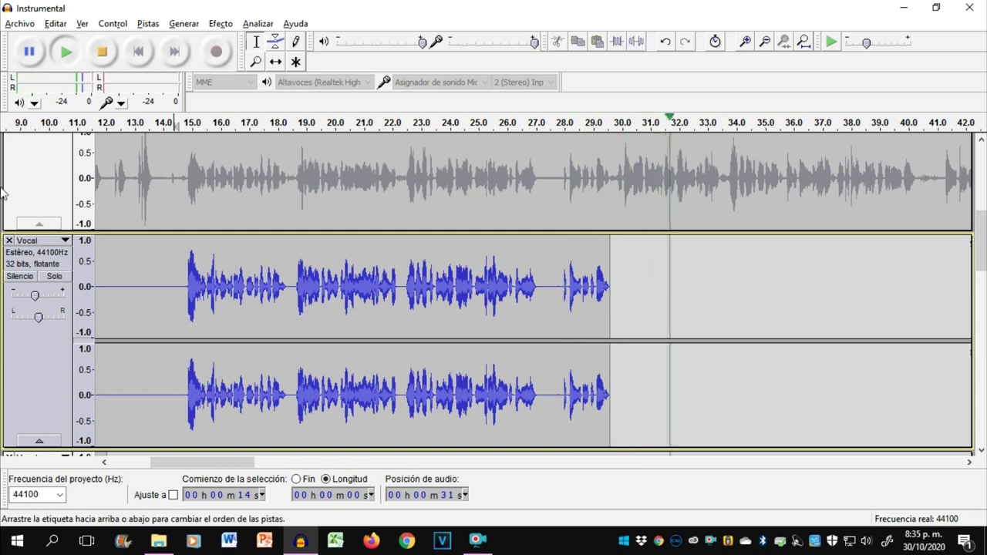
left_click(102, 51)
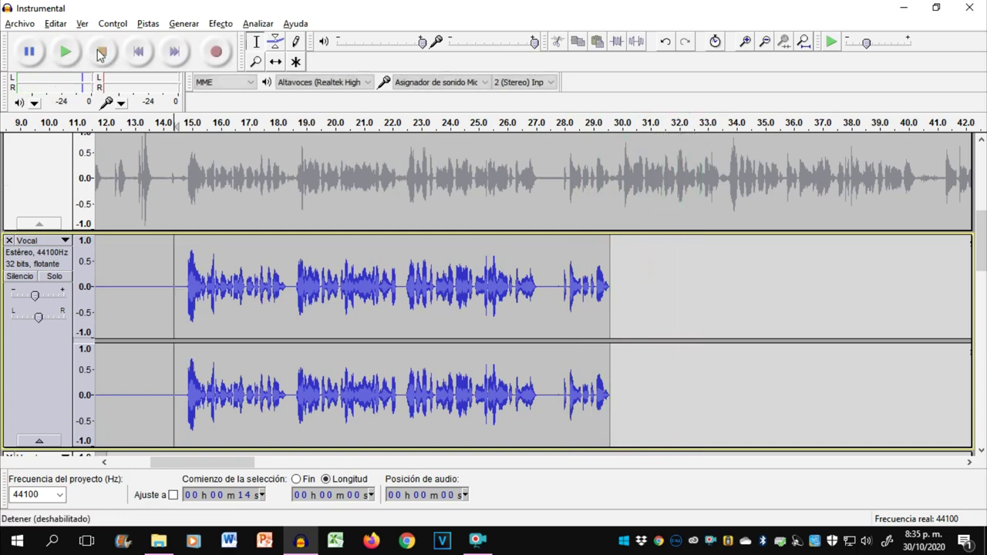
- Reopen Auto-Tune VST to review the available keys and close it without applying anything
left_click(220, 24)
left_click(398, 451)
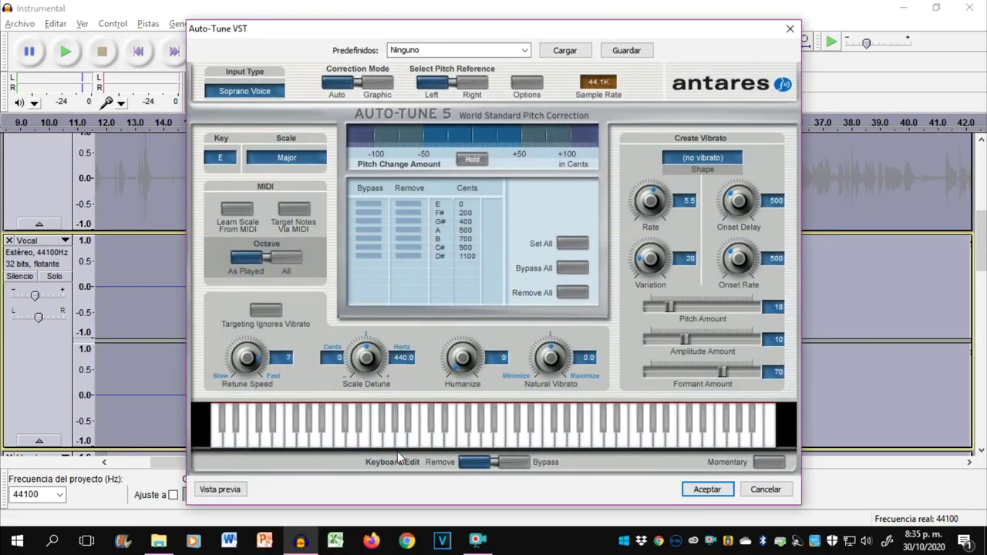
left_click(222, 159)
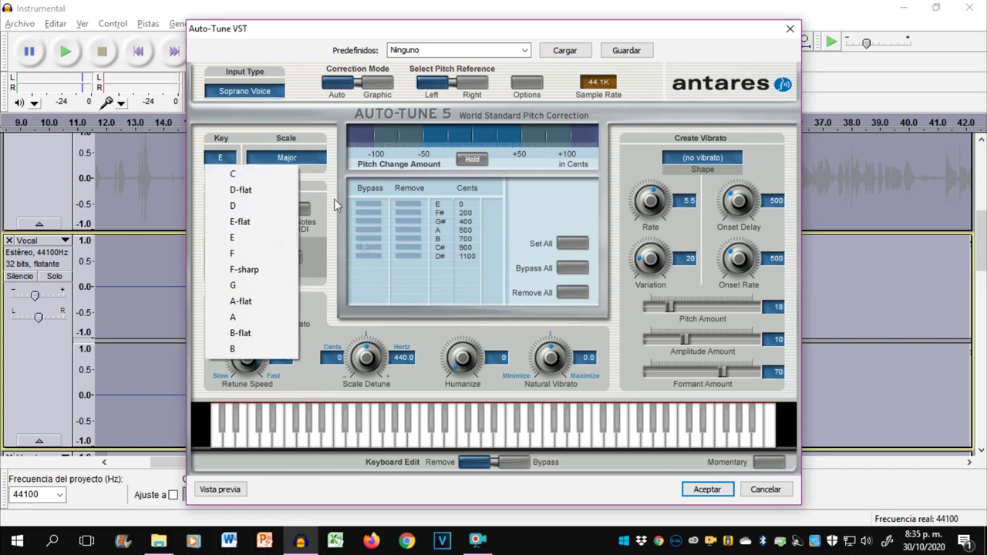
left_click(778, 488)
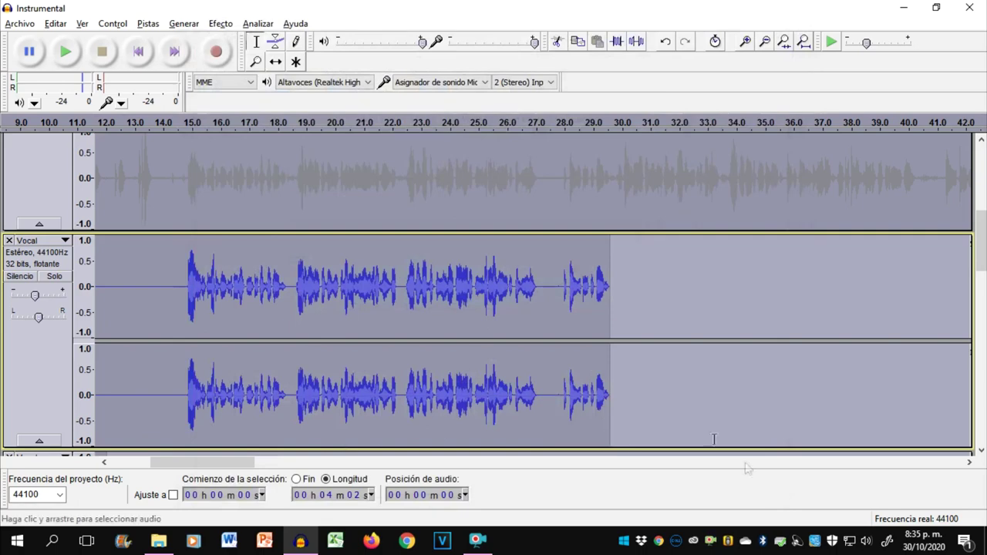
- Fit the whole project in the window, clear the selection, return the cursor to the start, and look over the layered Vocal tracks
scroll(446, 337, "up", 5)
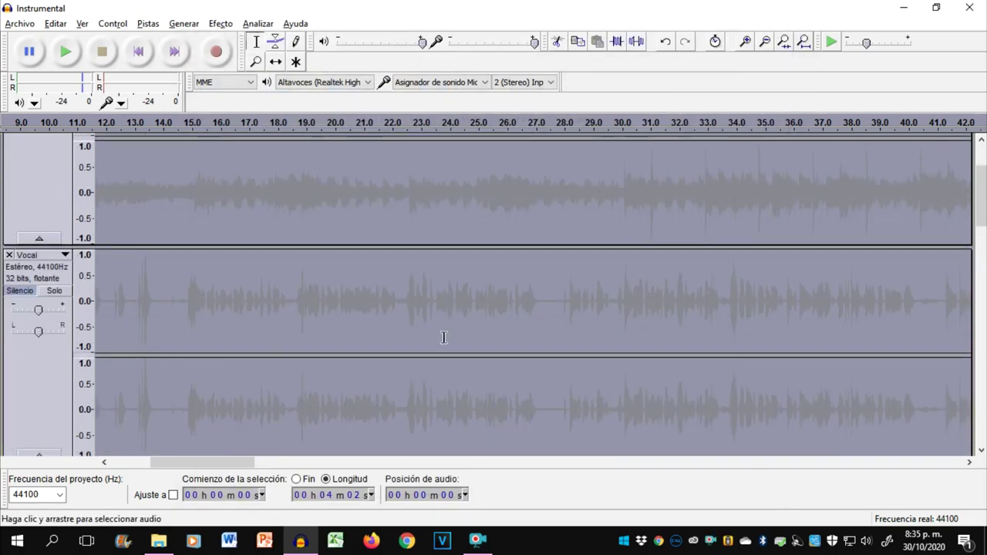
key("ctrl+f")
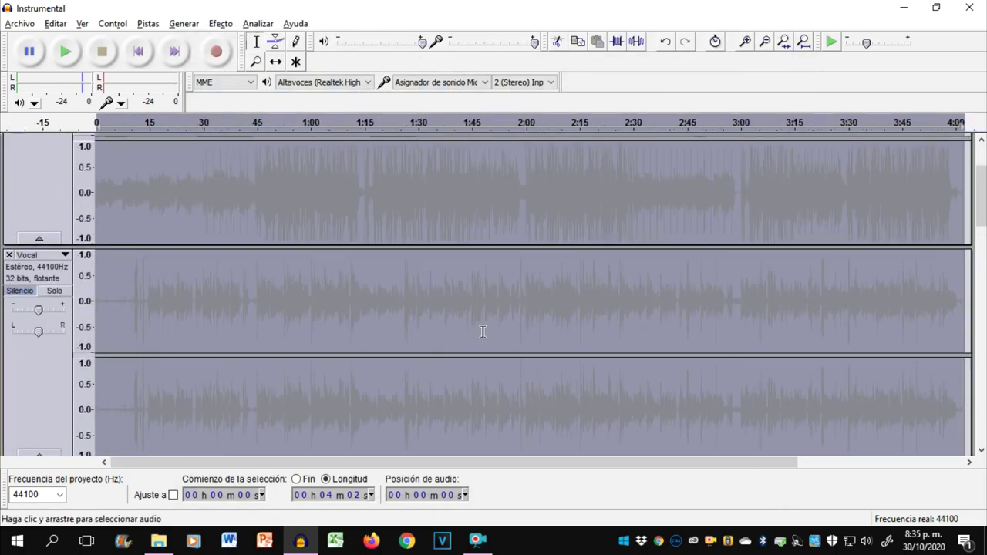
left_click(232, 213)
left_click(140, 51)
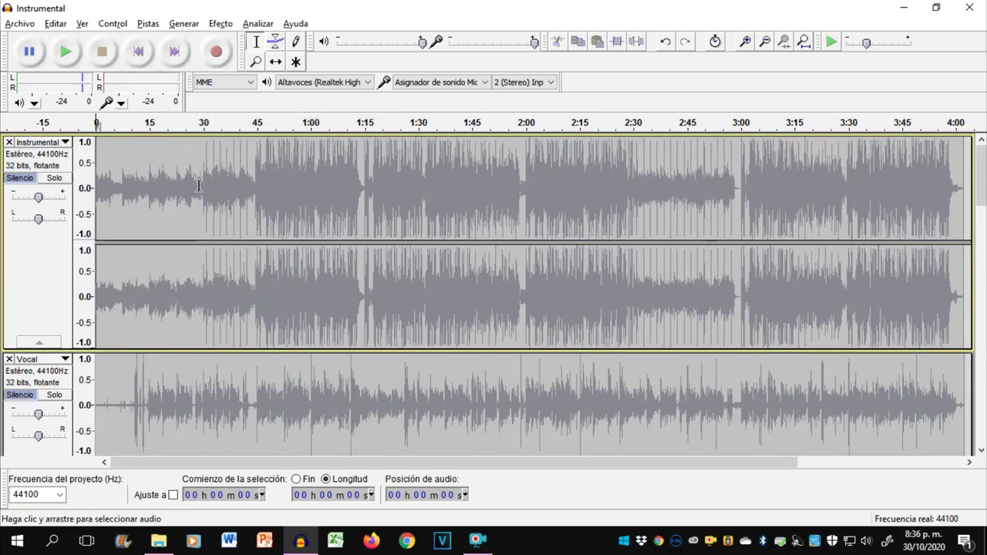
scroll(389, 301, "down", 5)
scroll(389, 301, "down", 6)
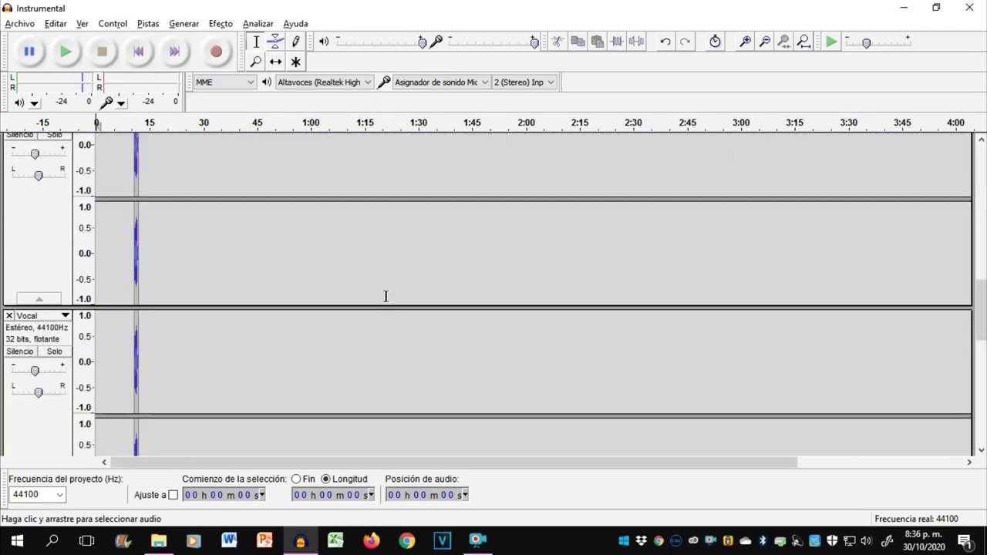
scroll(386, 296, "down", 5)
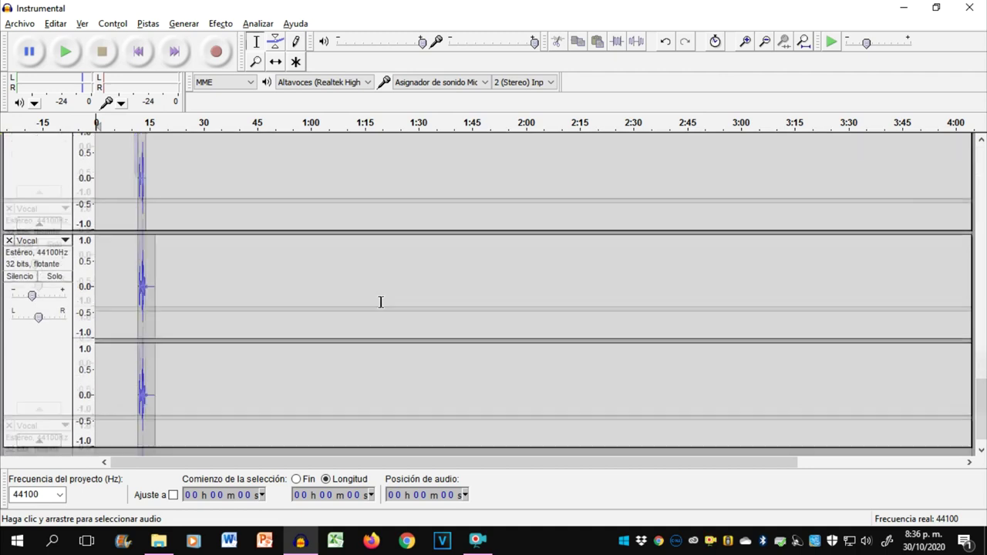